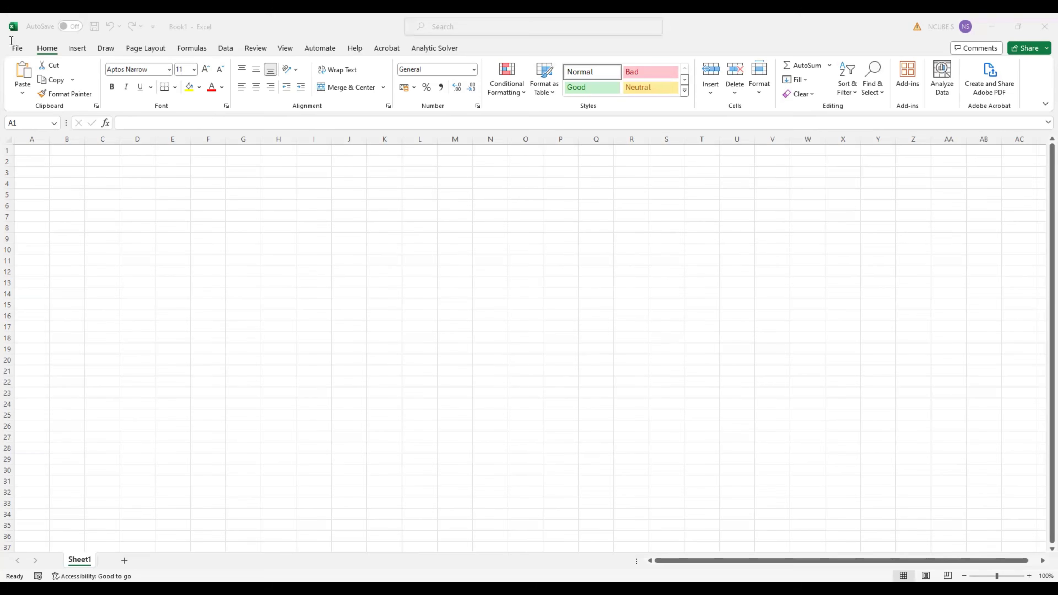
Customize the Excel ribbon to include the Developer tab.
left_click(11, 41)
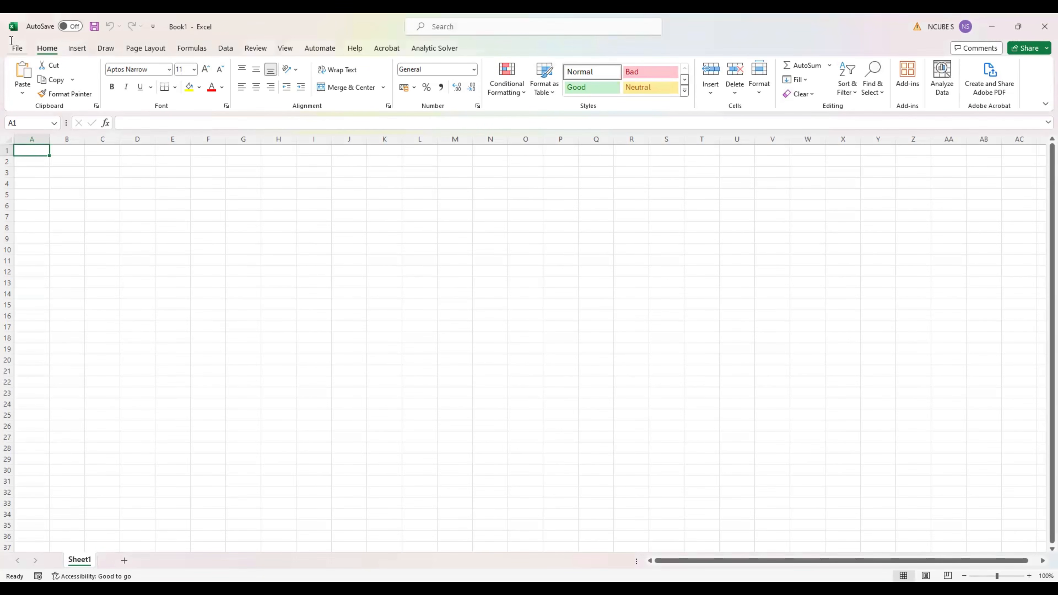
right_click(11, 40)
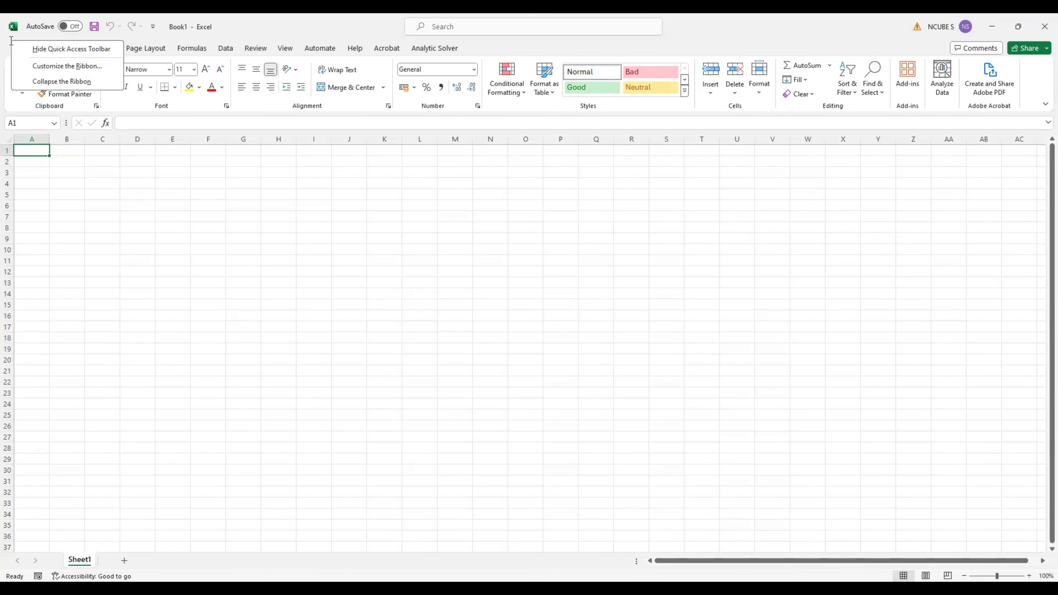
left_click(49, 67)
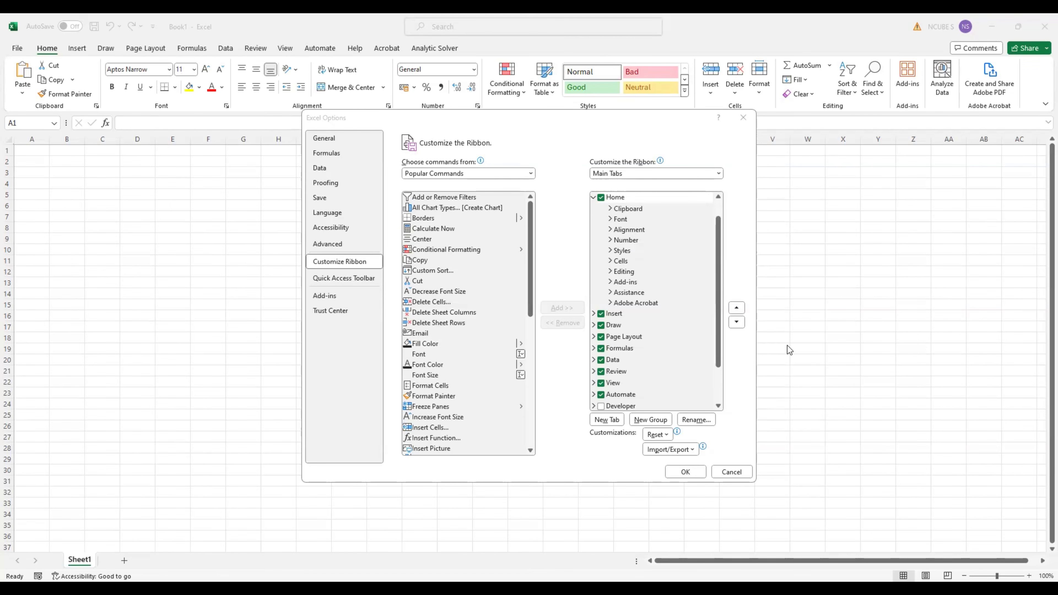
left_click(717, 406)
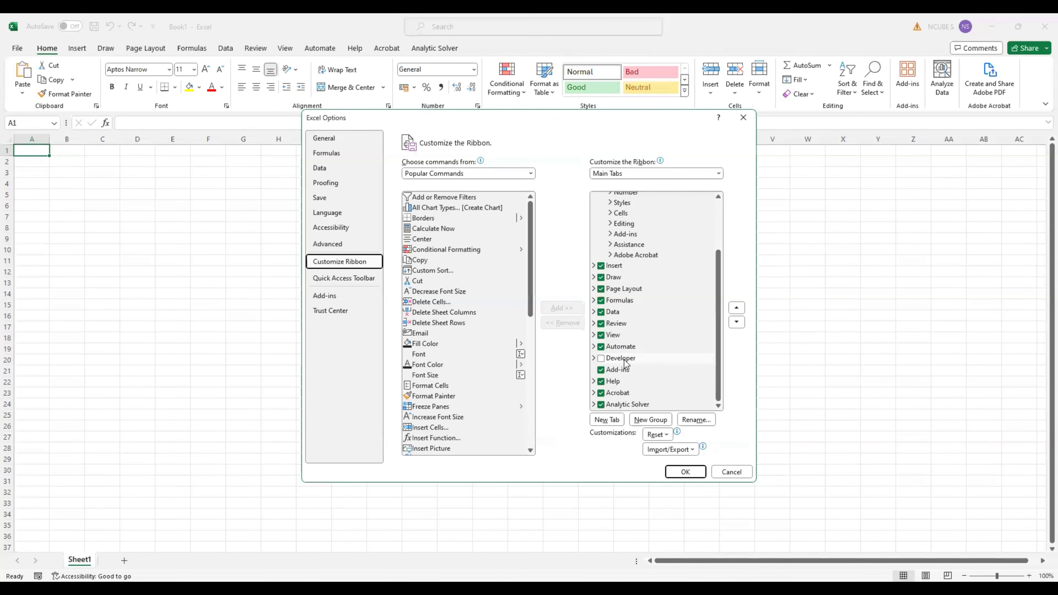
left_click(601, 358)
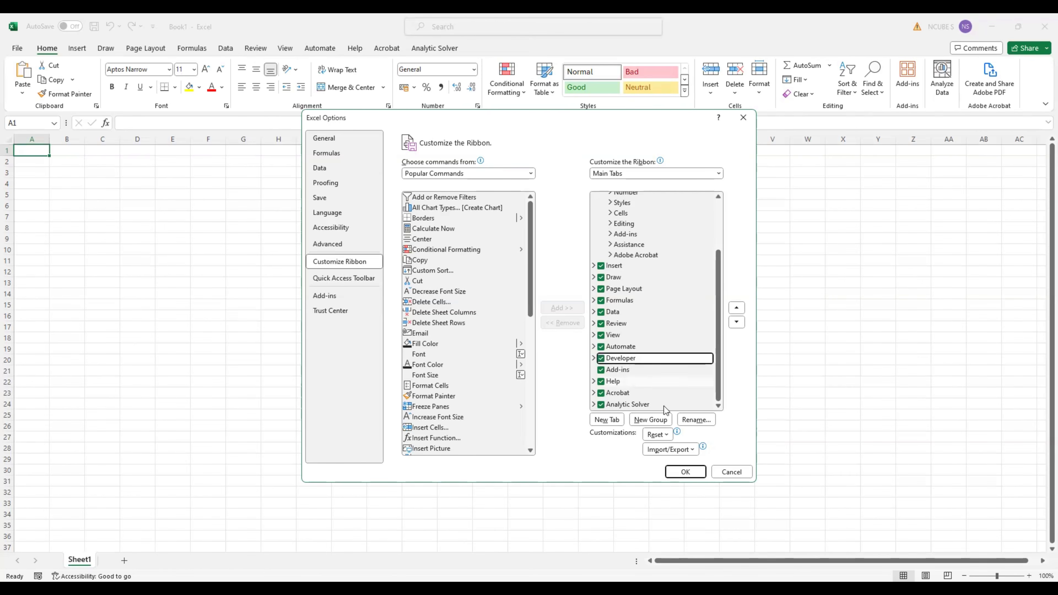
left_click(685, 472)
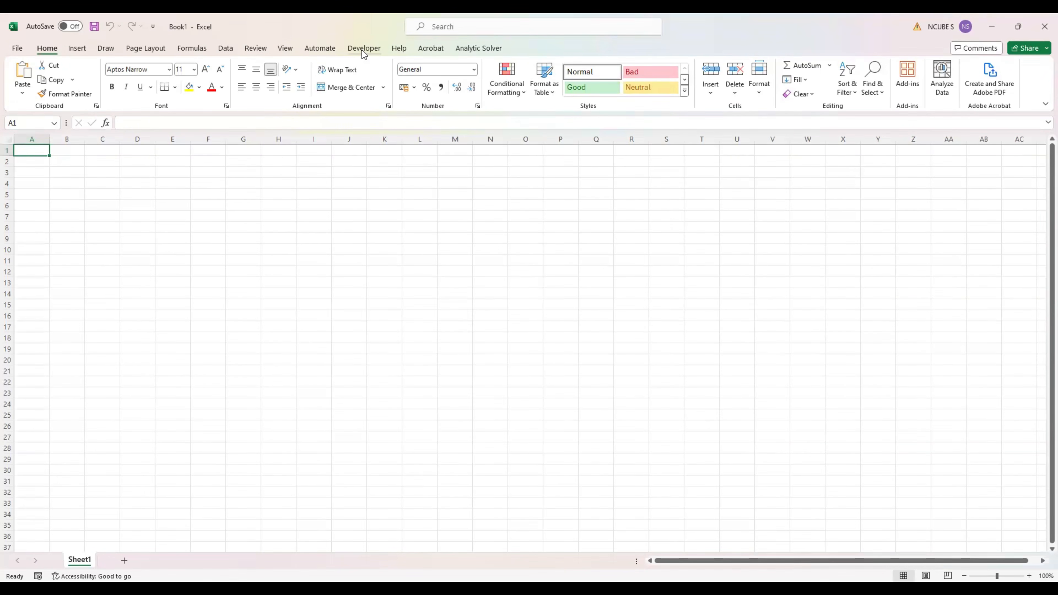
Open the Visual Basic editor maximized and insert a standard module into the Book1 project.
left_click(362, 50)
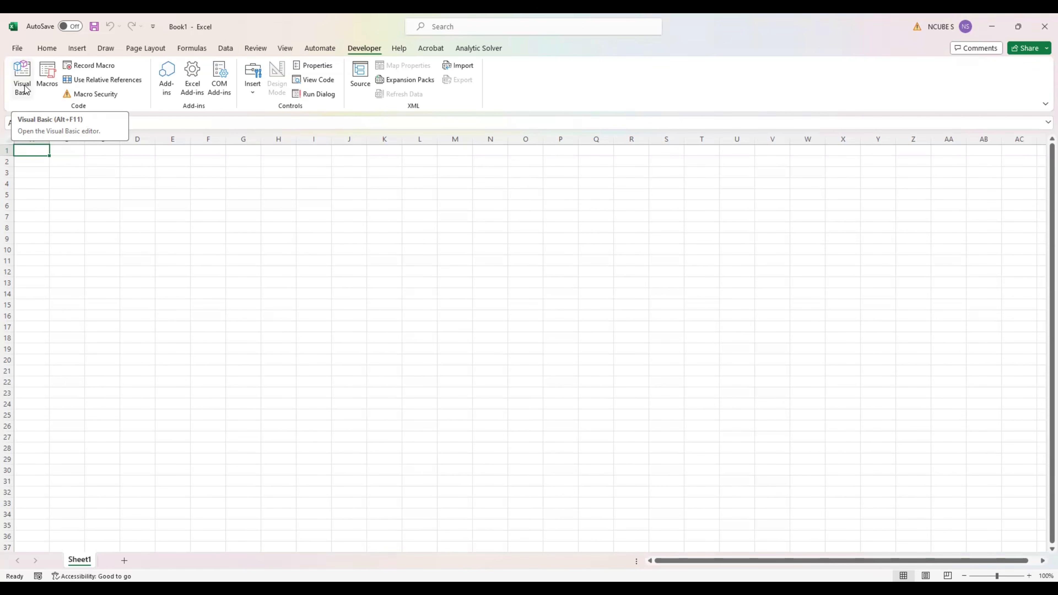
left_click(21, 71)
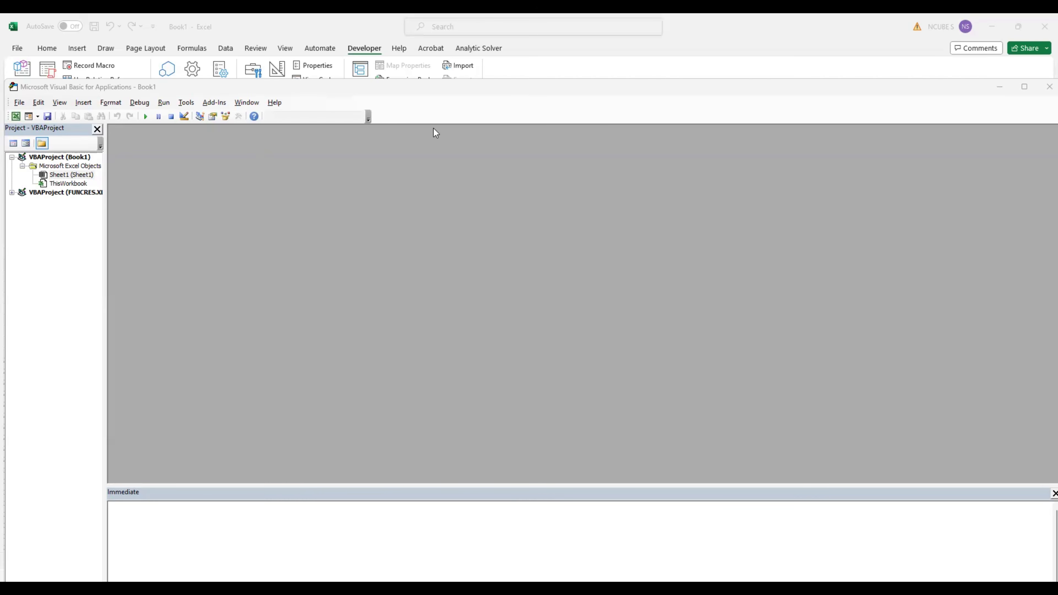
left_click(1024, 89)
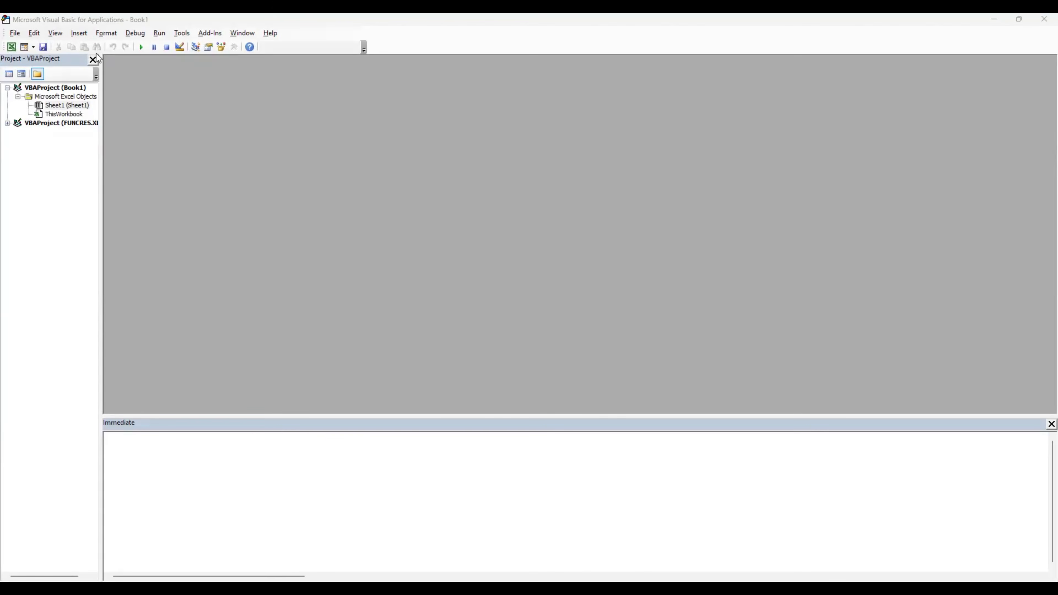
left_click(79, 34)
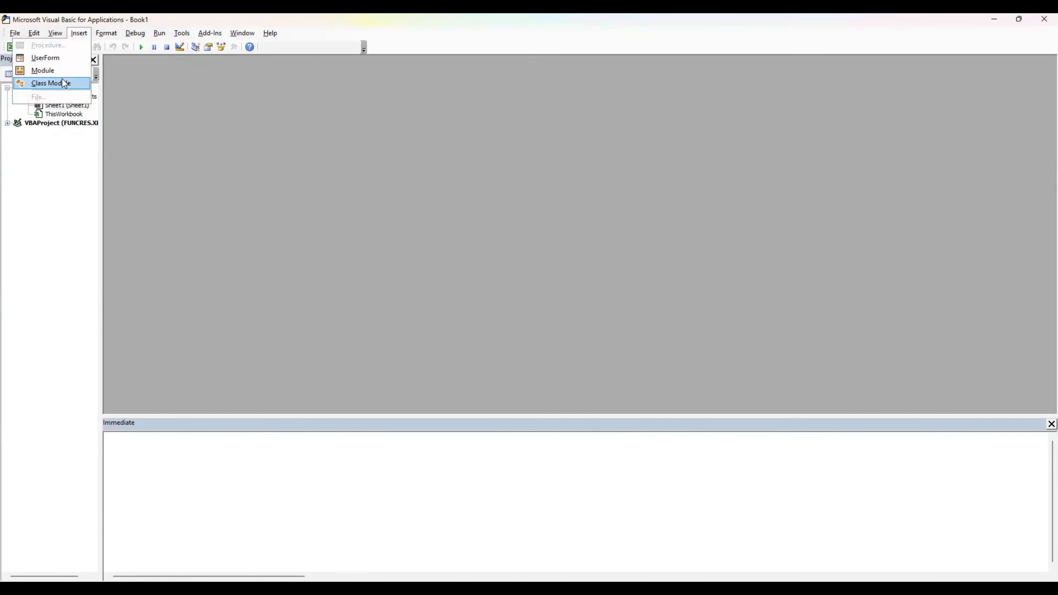
left_click(69, 72)
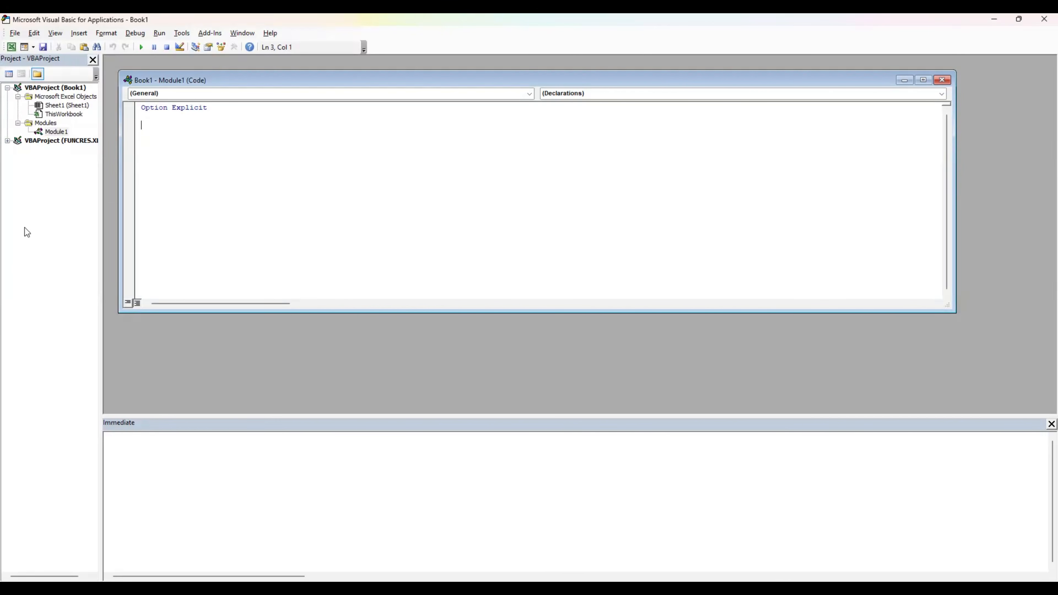
Review the Visual Basic editor's code and window settings in its options.
left_click(182, 35)
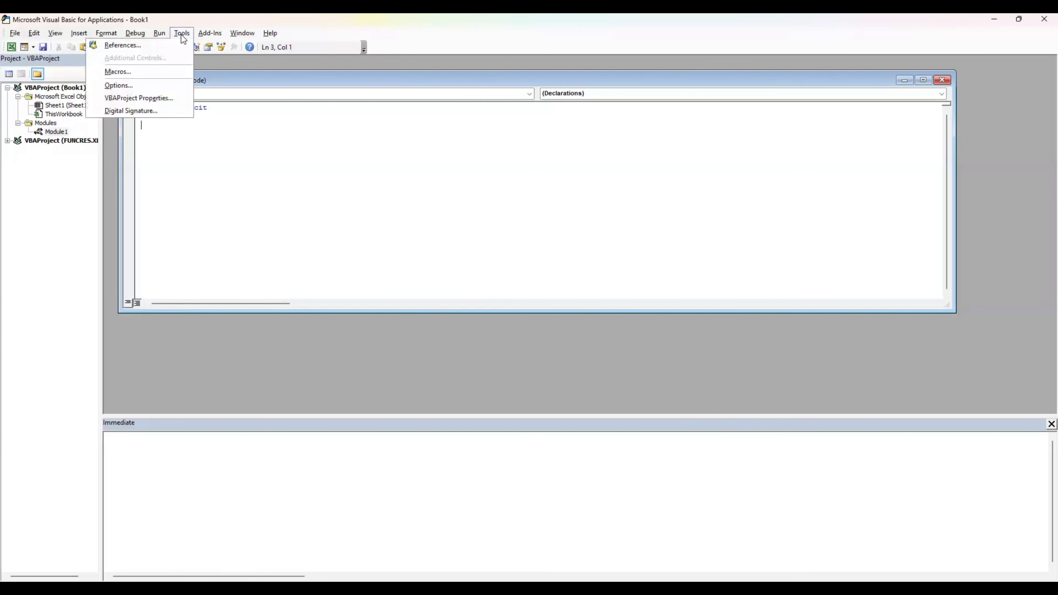
left_click(171, 86)
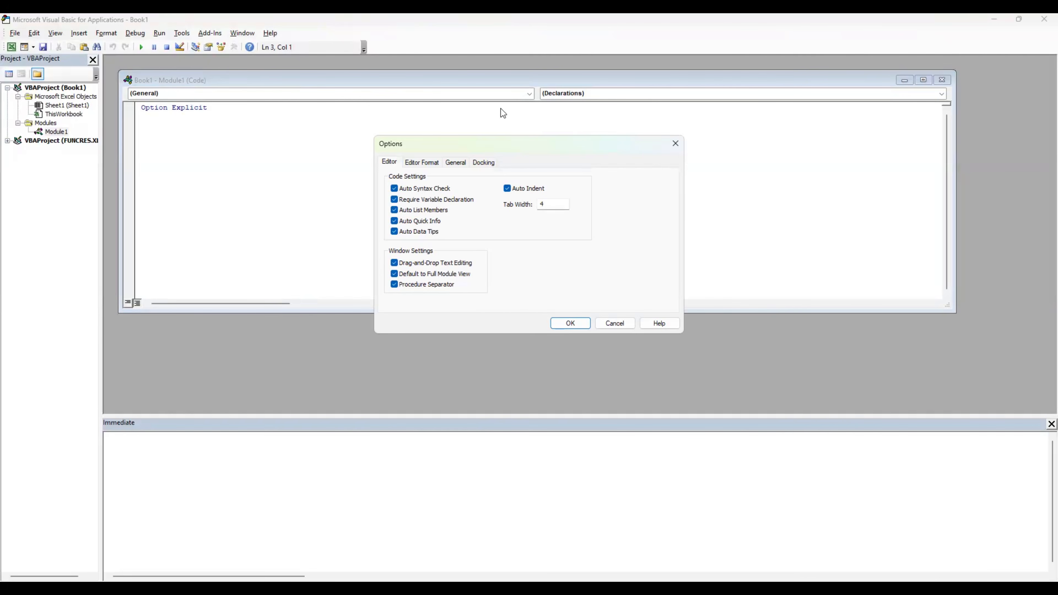
left_click(568, 324)
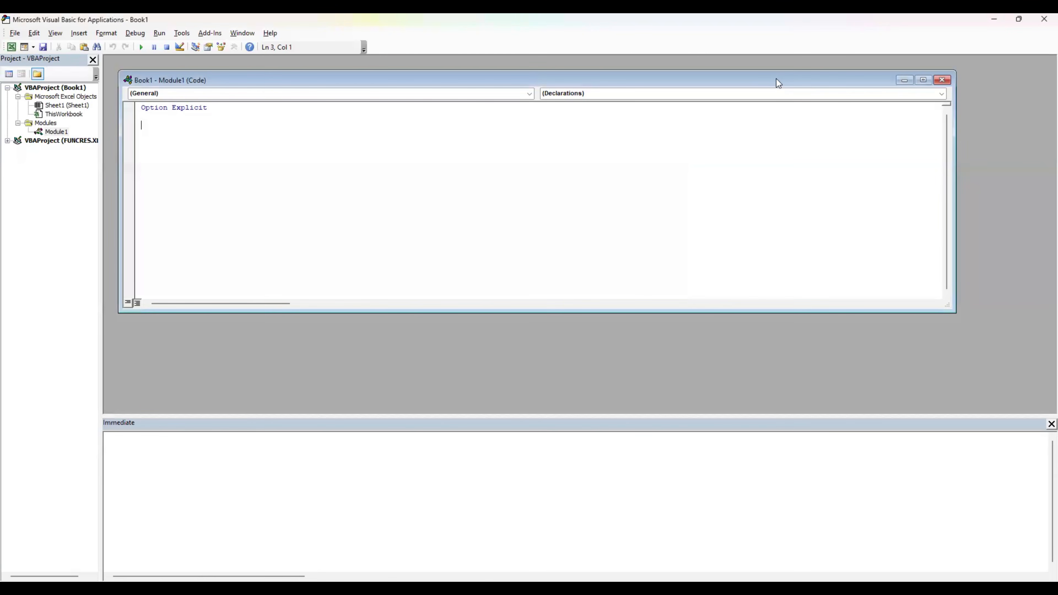
Display the Project Explorer in the Visual Basic editor.
key("alt+Tab")
left_click(56, 34)
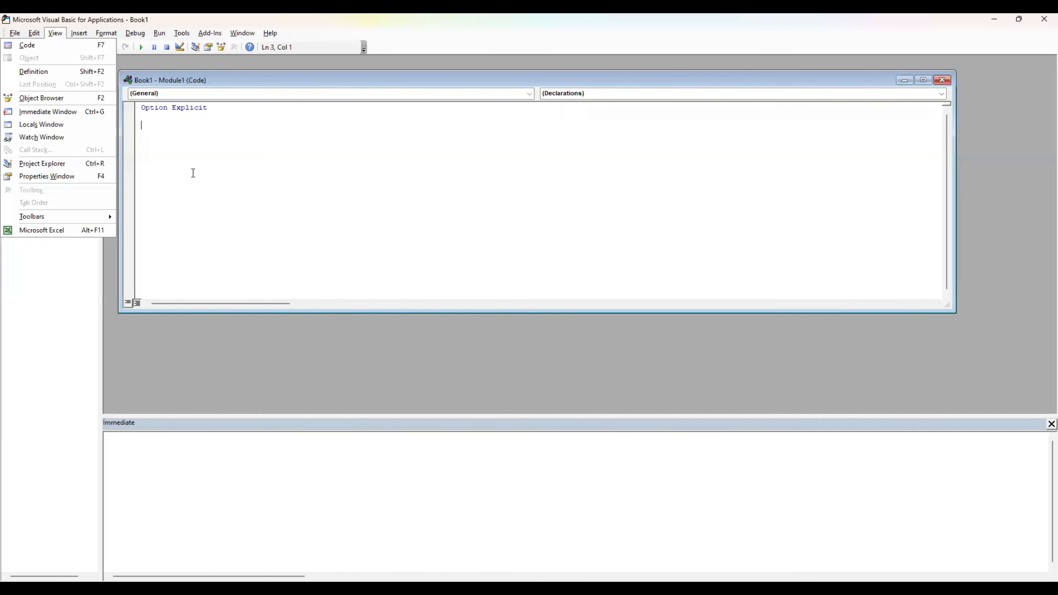
key("ctrl+r")
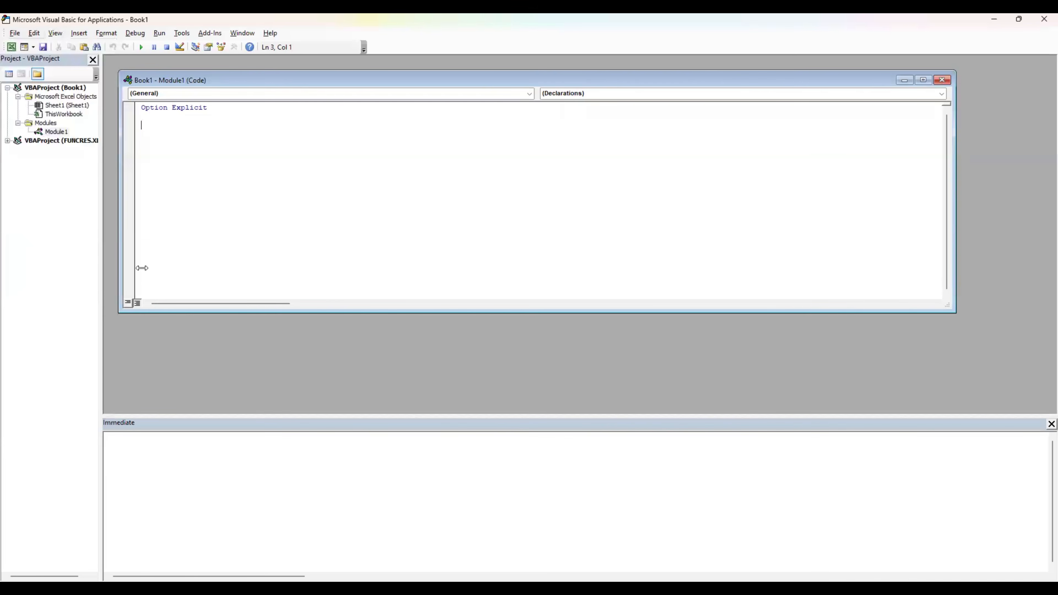
Show the Edit toolbar through toolbar customization and reset it to its defaults.
left_click(53, 34)
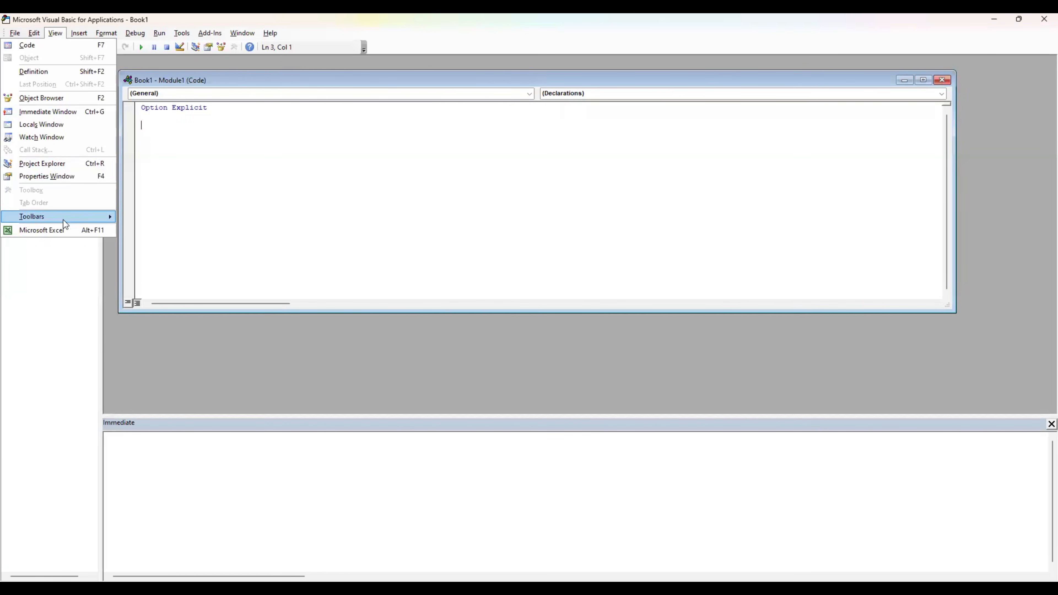
mouse_move(73, 219)
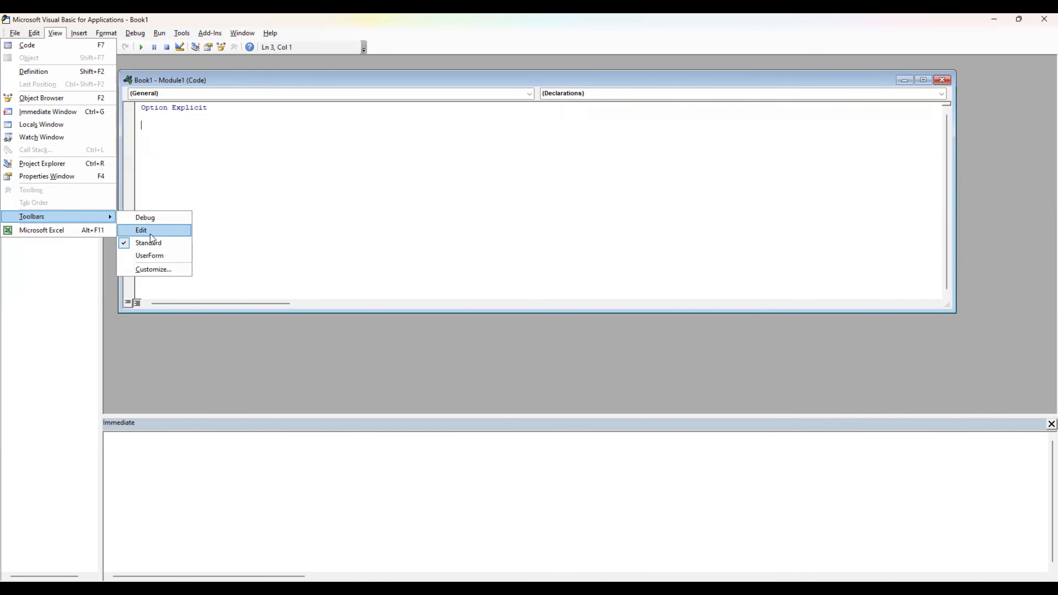
left_click(162, 270)
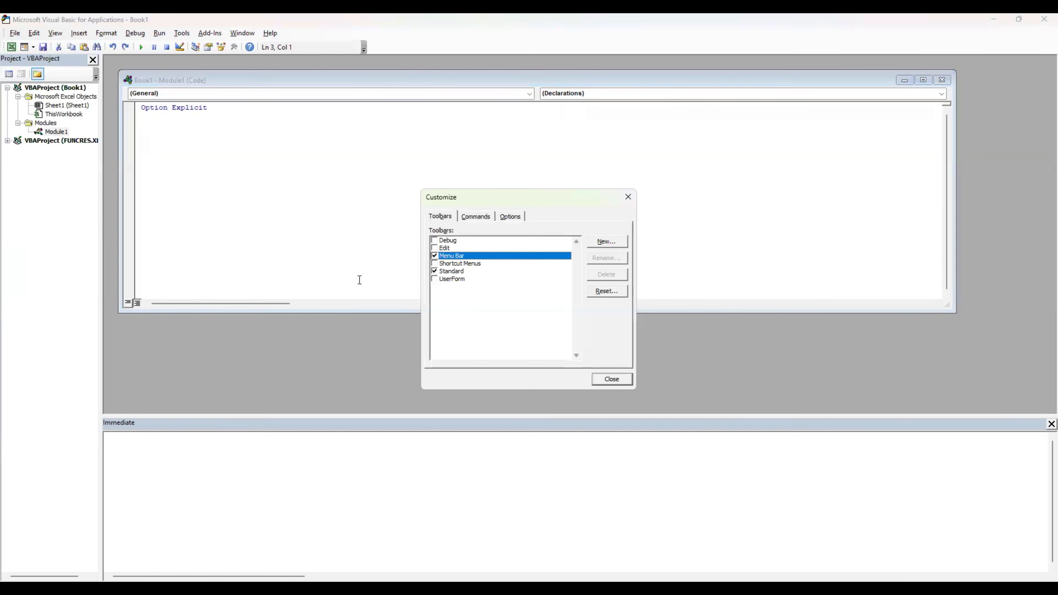
left_click(433, 248)
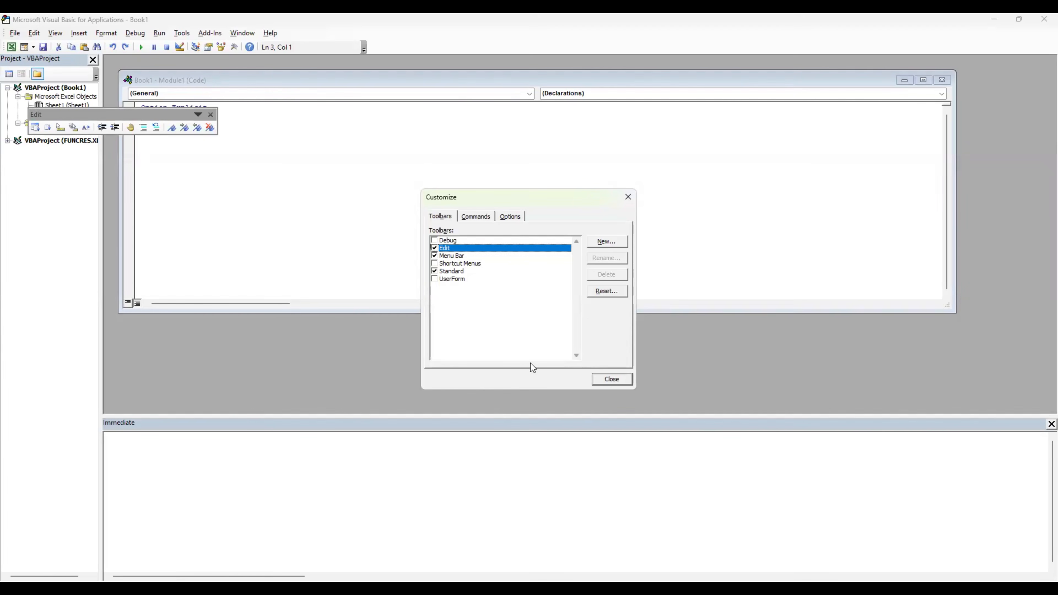
left_click(606, 291)
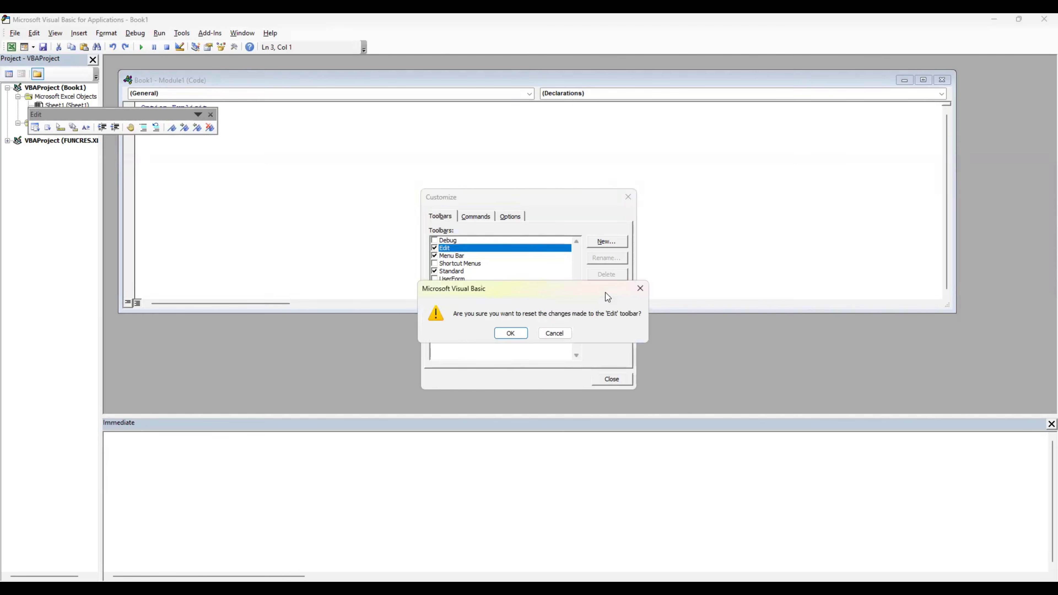
left_click(510, 333)
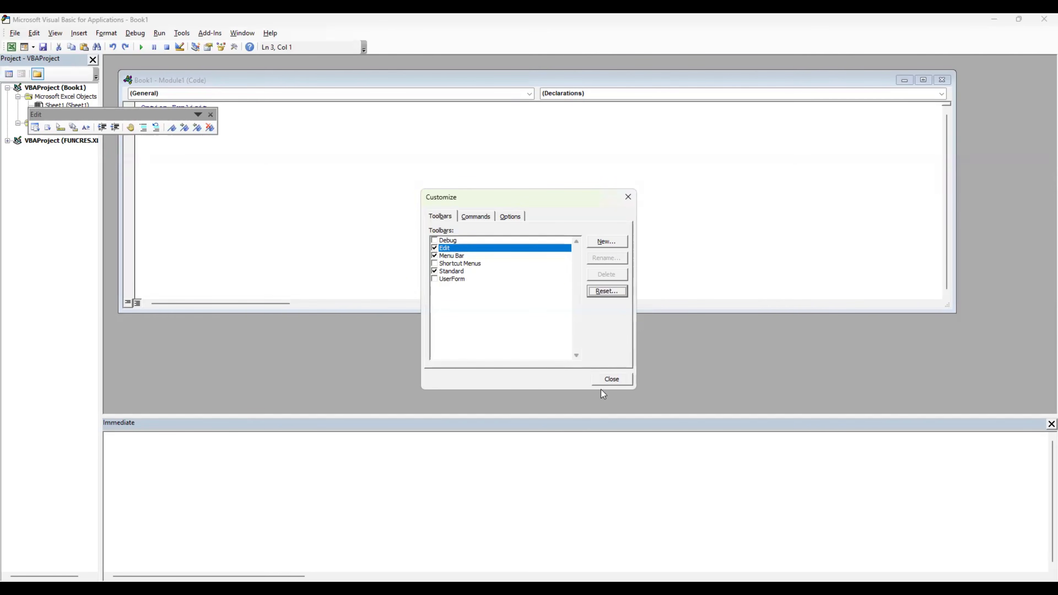
left_click(608, 378)
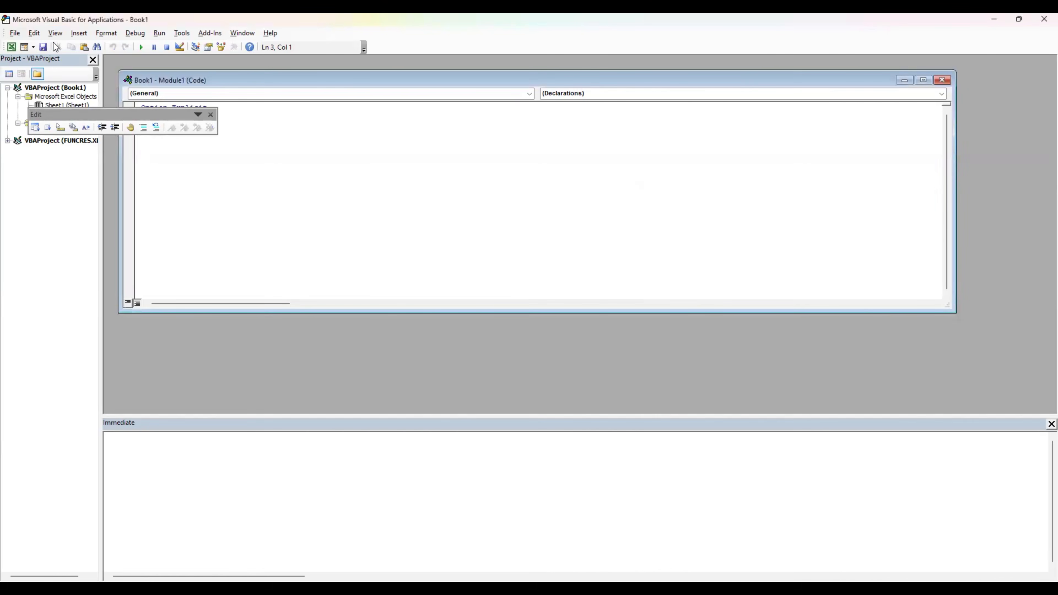
left_click(55, 32)
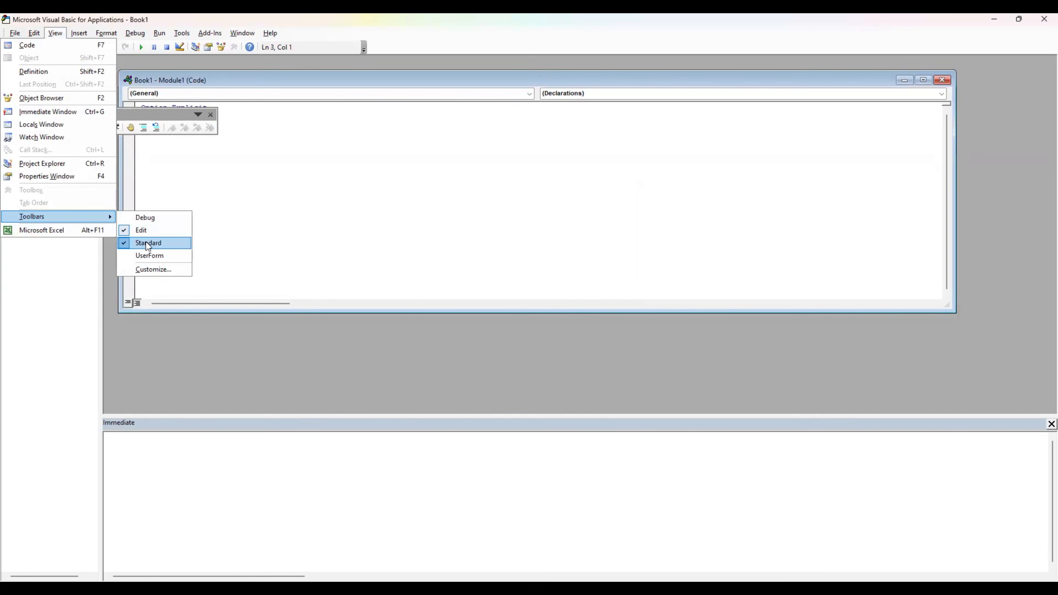
left_click(219, 352)
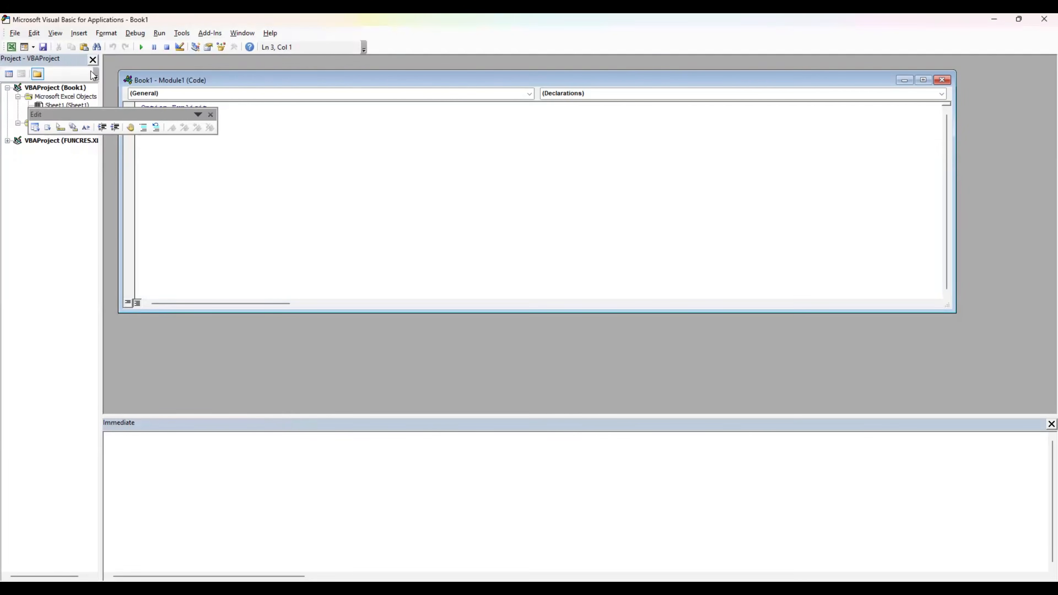
Open the Properties window, place it over the lower part of the project pane, and close the floating Edit toolbar.
left_click(55, 33)
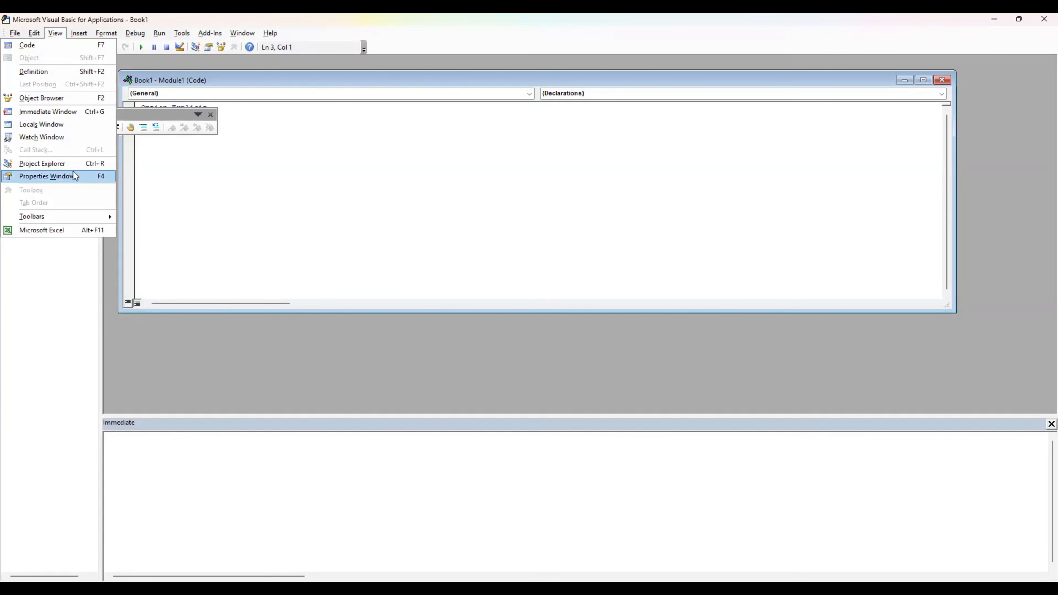
left_click(47, 176)
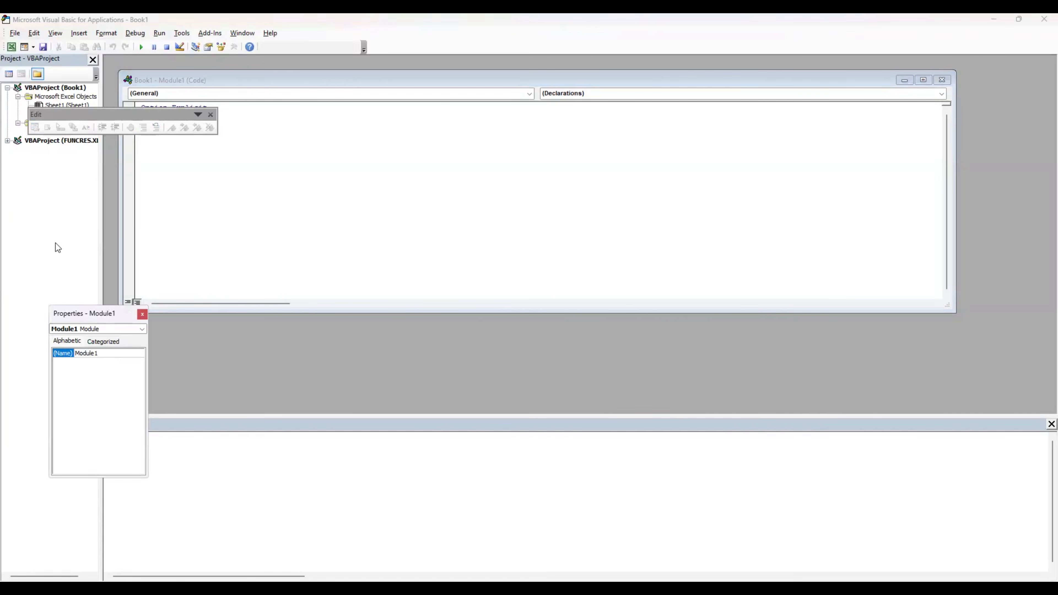
left_click_drag(107, 313, 62, 179)
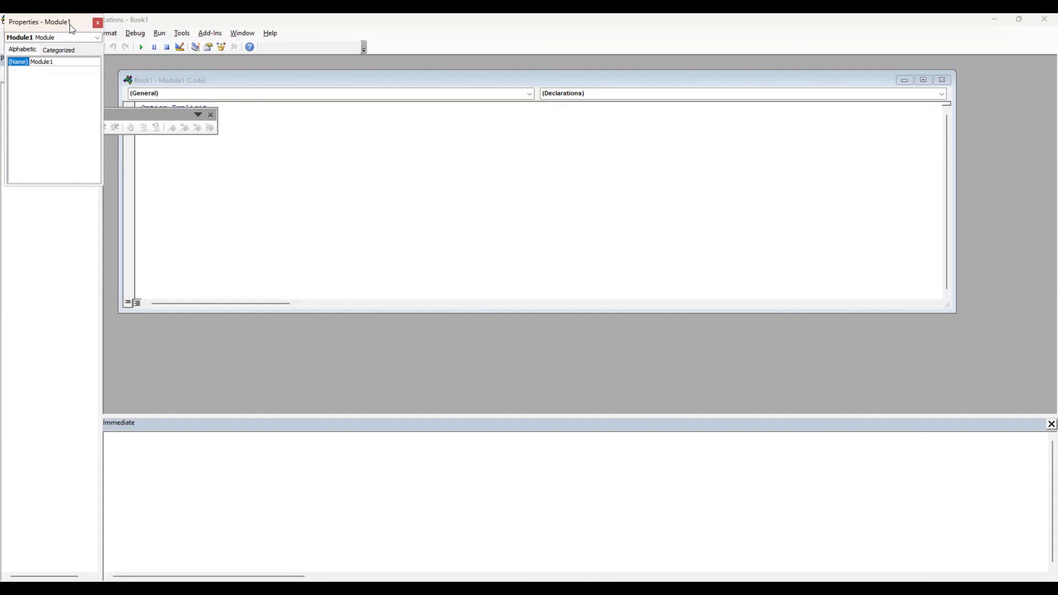
left_click_drag(201, 265, 112, 328)
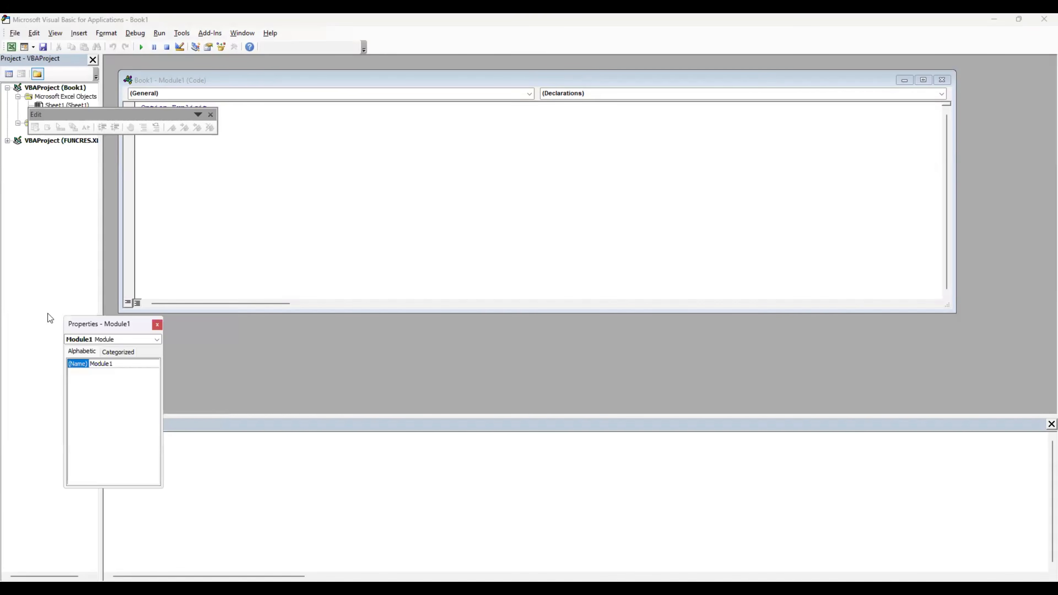
left_click_drag(85, 321, 126, 244)
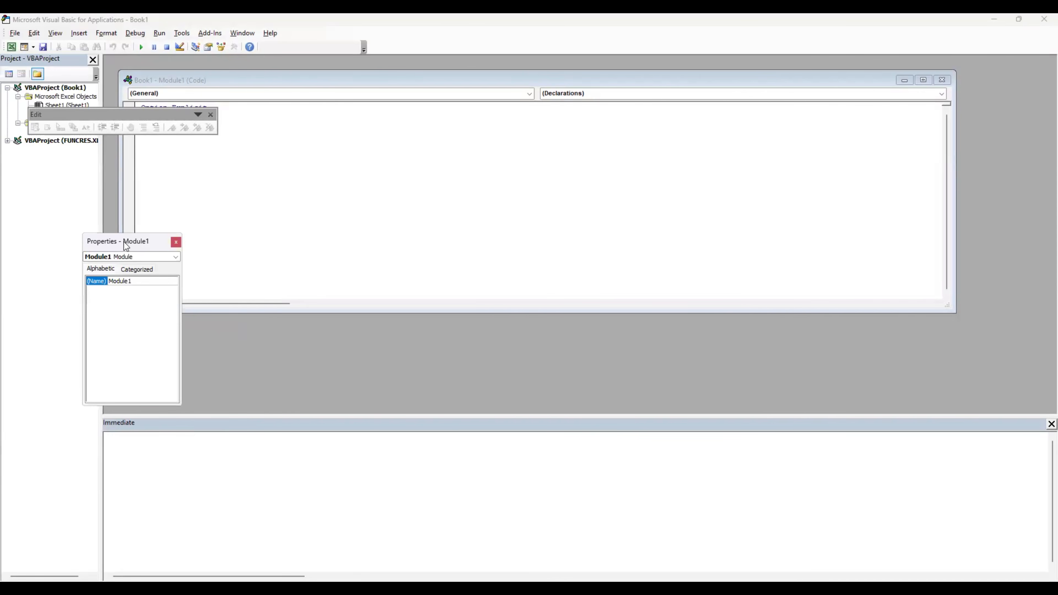
left_click_drag(80, 307, 79, 306)
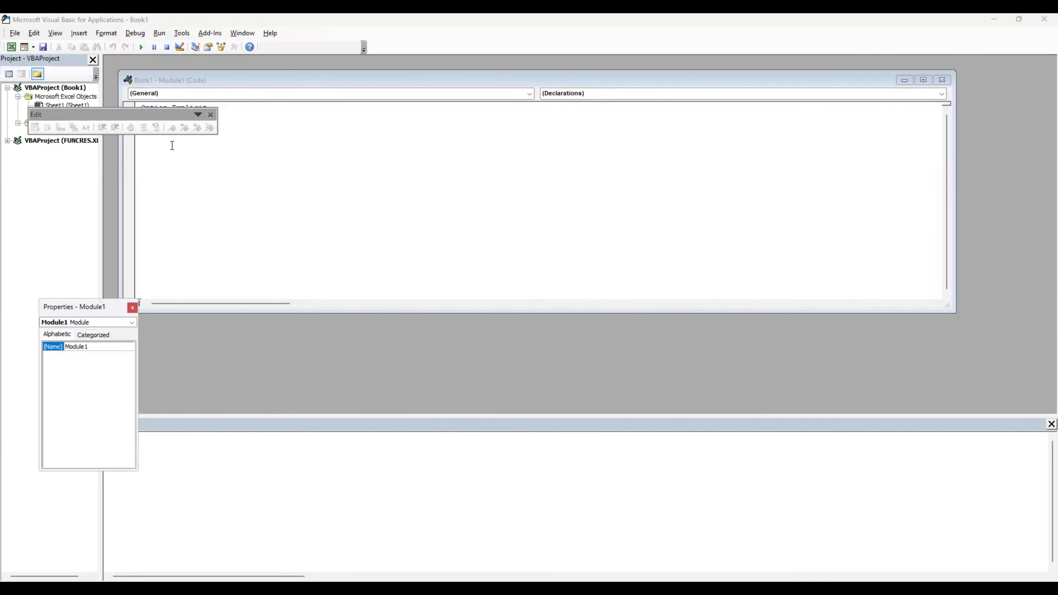
left_click(211, 114)
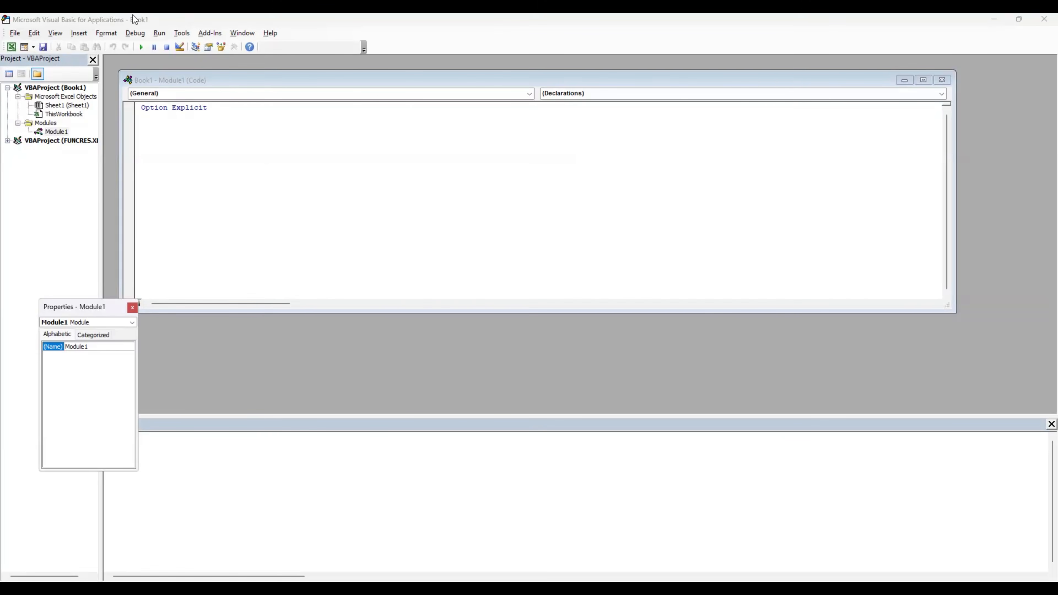
Switch to the Excel workbook and back to the Visual Basic editor, and open Module1's Name property for editing.
left_click(12, 48)
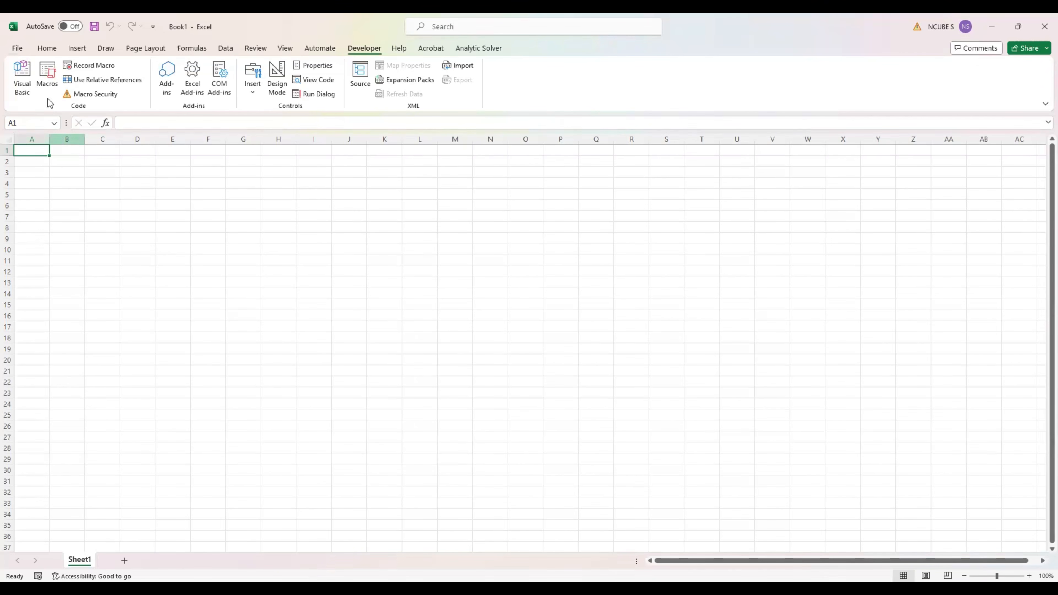
left_click(26, 82)
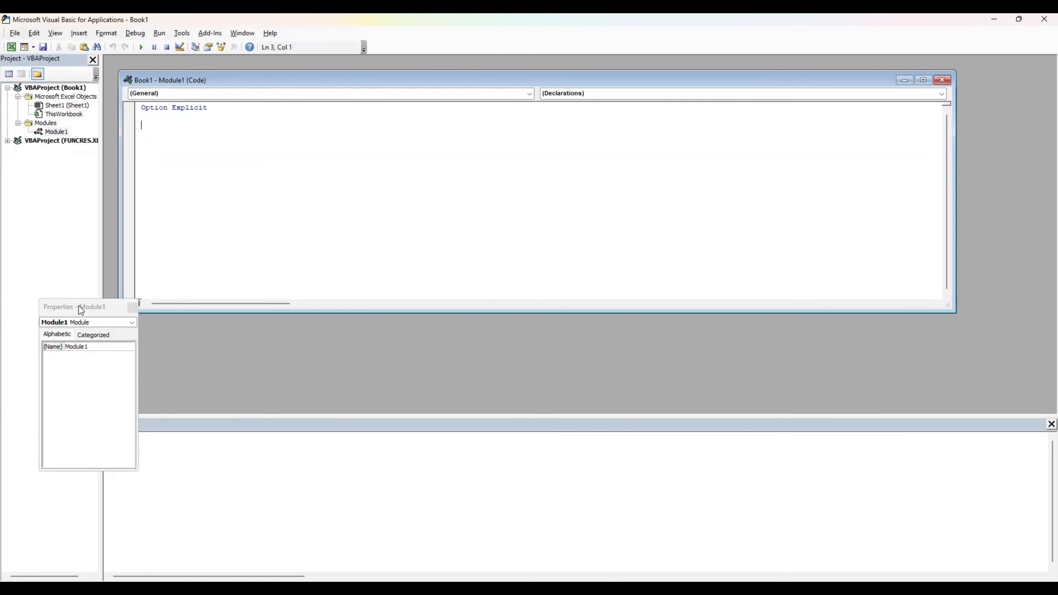
left_click(96, 343)
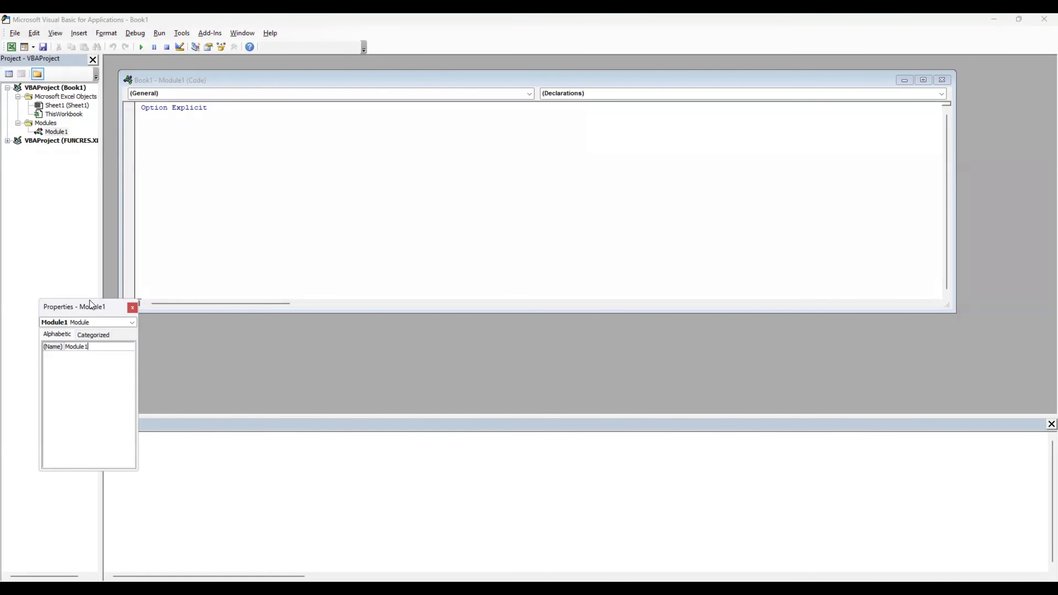
Dock the Properties window between the project pane and the code area, and widen it slightly.
left_click_drag(107, 250, 108, 251)
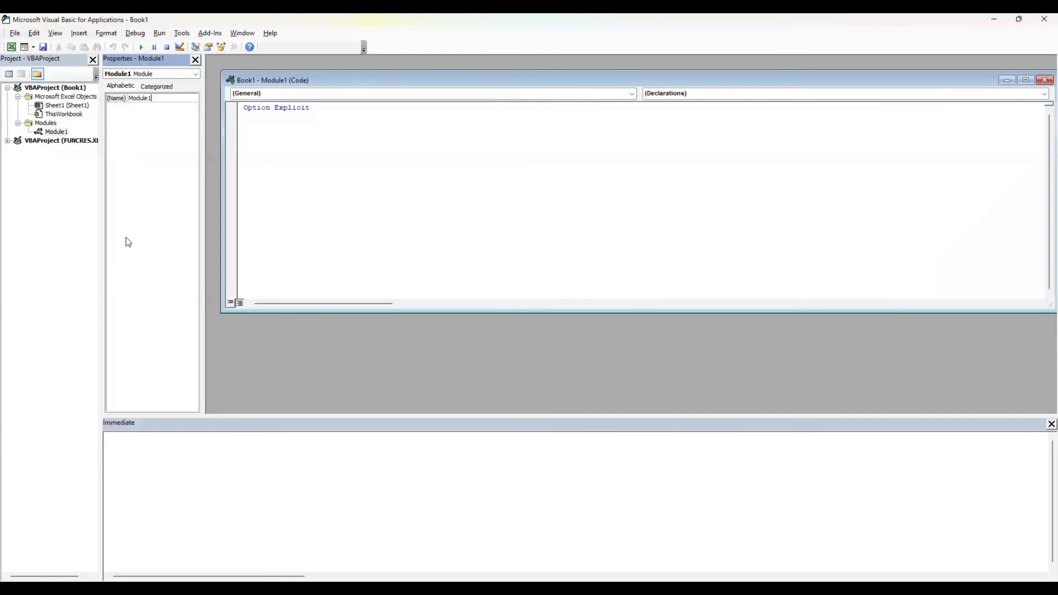
left_click(126, 242)
mouse_move(204, 129)
left_mouse_down()
mouse_move(173, 152)
mouse_move(215, 144)
left_mouse_up()
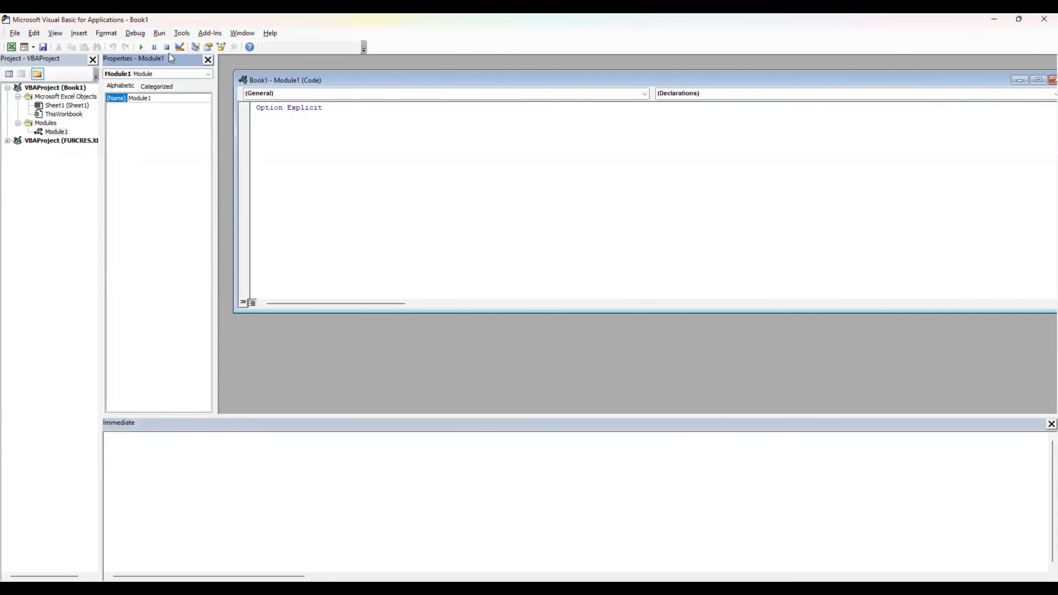
left_click(160, 199)
left_click(148, 200)
Enlarge the Module1 code window down to the Immediate window and across to the Properties window, and place the cursor in the Immediate window.
left_click(684, 302)
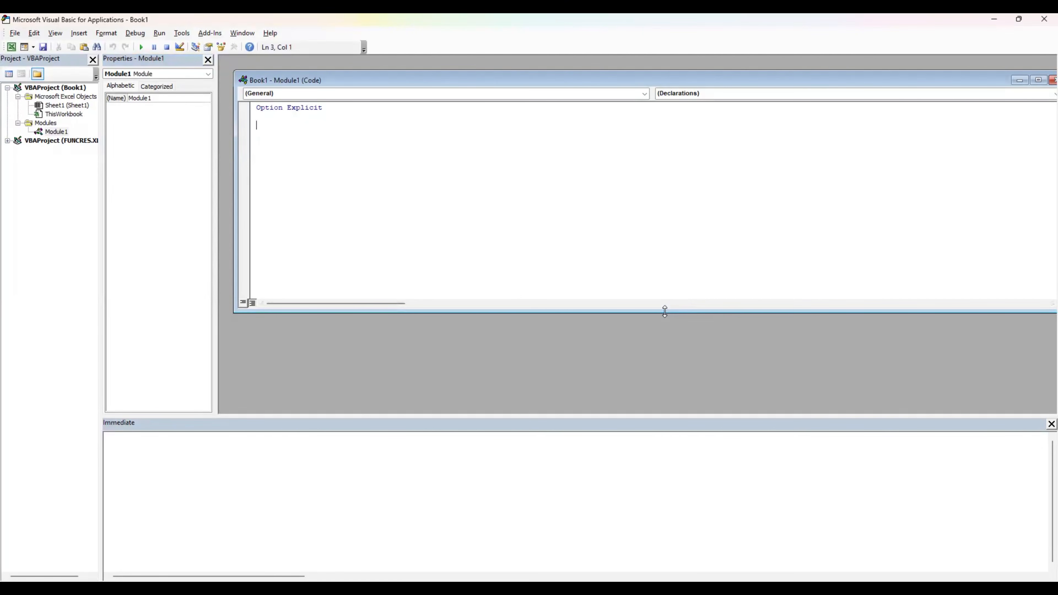
left_click_drag(664, 311, 670, 412)
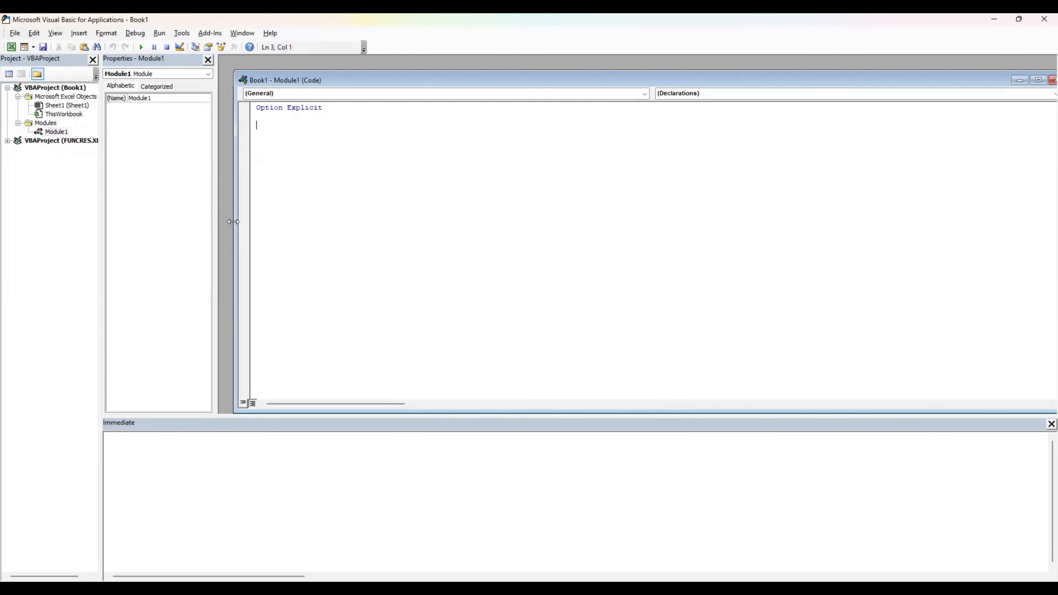
left_click_drag(234, 222, 219, 221)
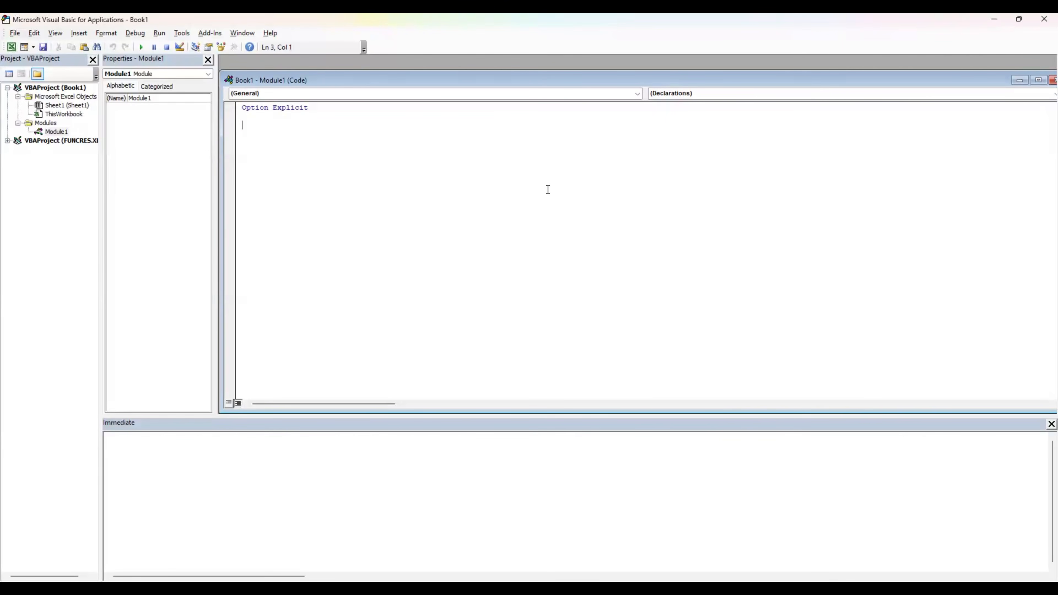
left_click(494, 536)
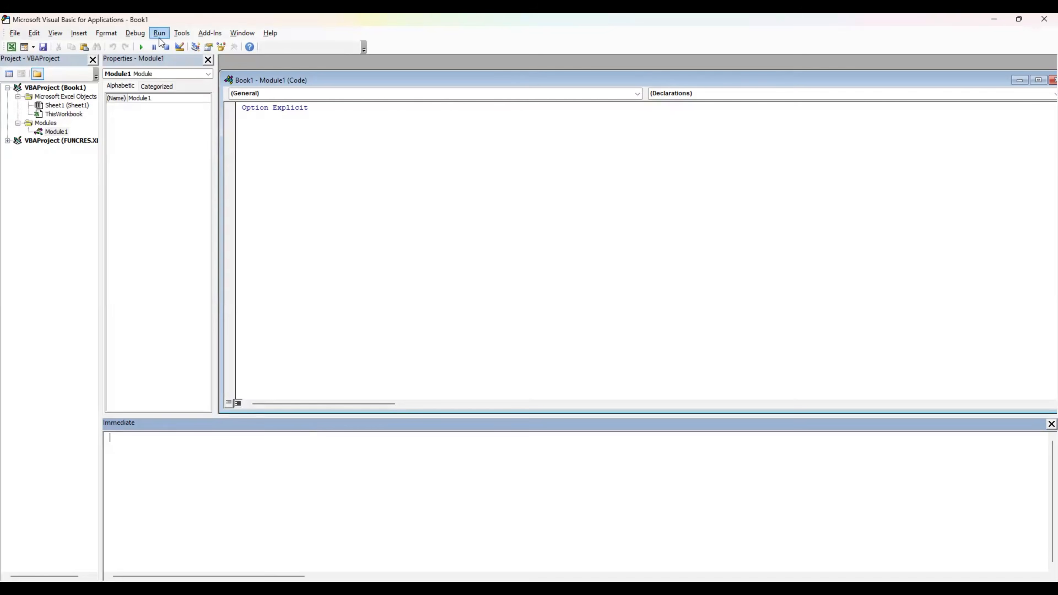
Switch to the Excel workbook, view the Macro dialog and close it.
left_click(12, 47)
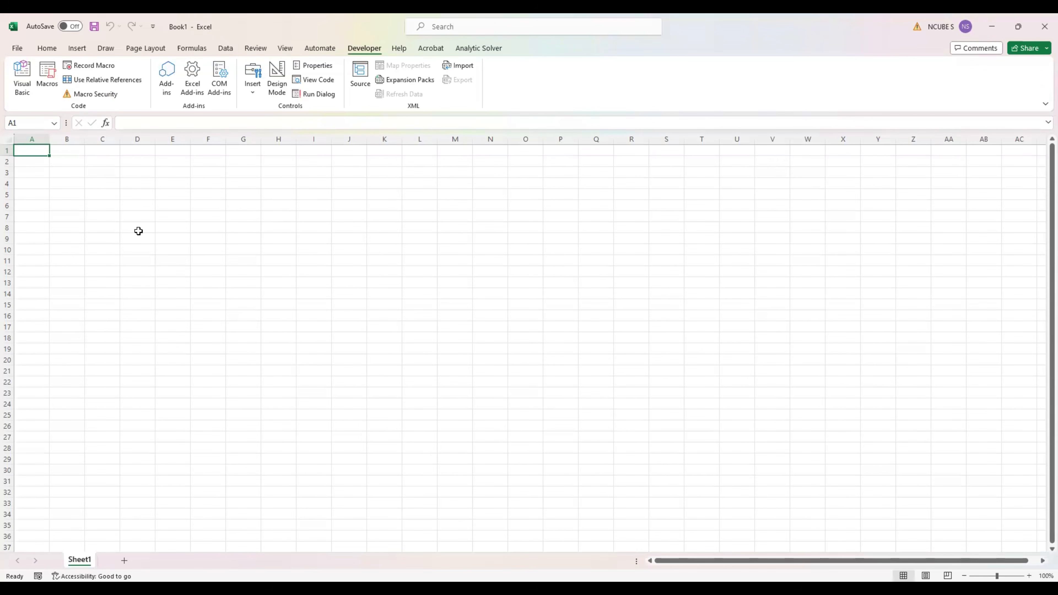
left_click(47, 76)
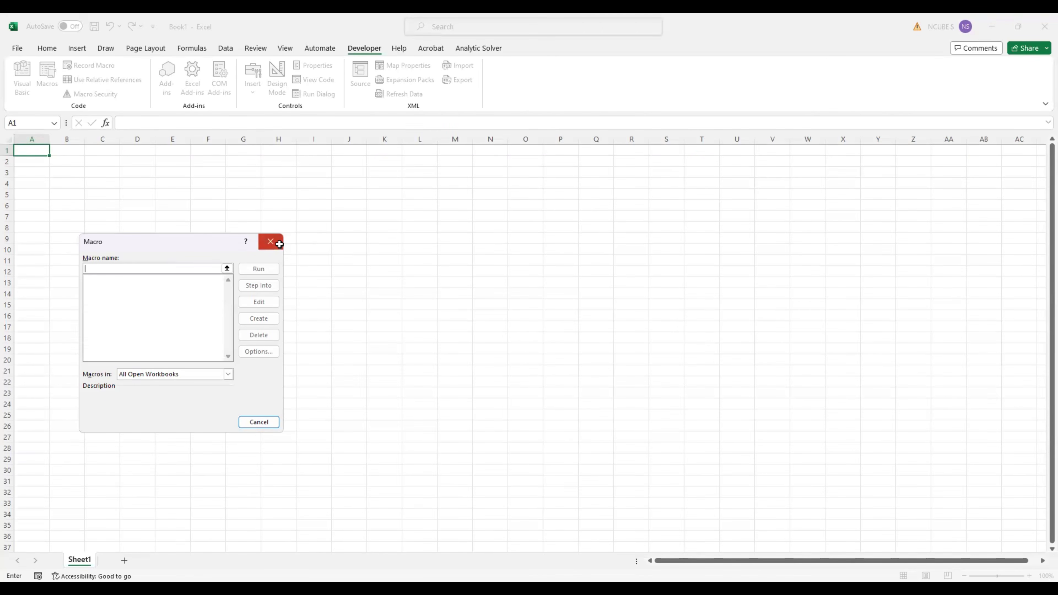
left_click(270, 242)
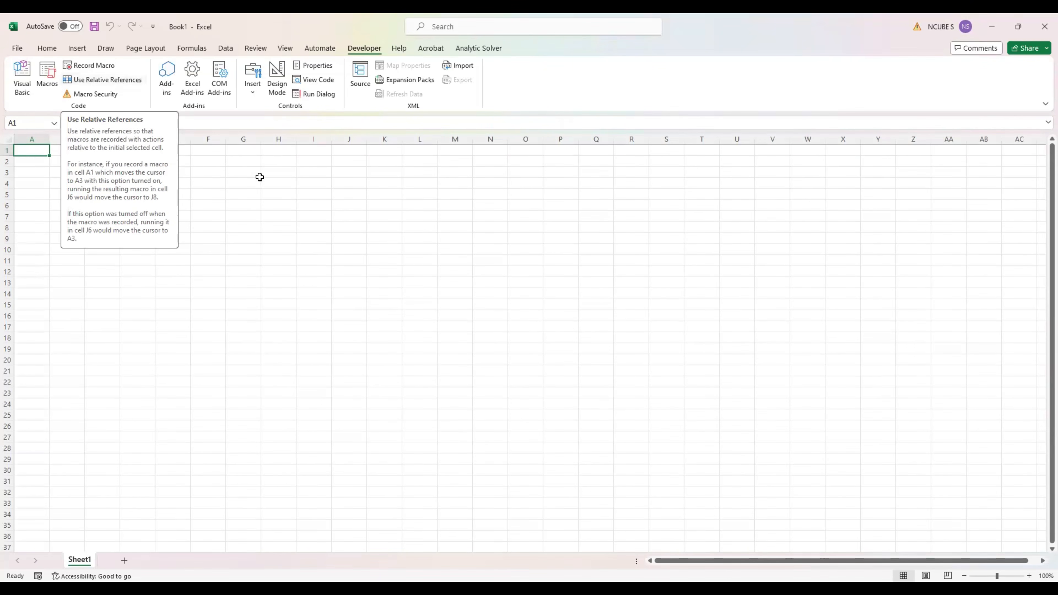
Enter the values 10, 20, 30 and 40 in cells H3 to H6.
left_click(275, 173)
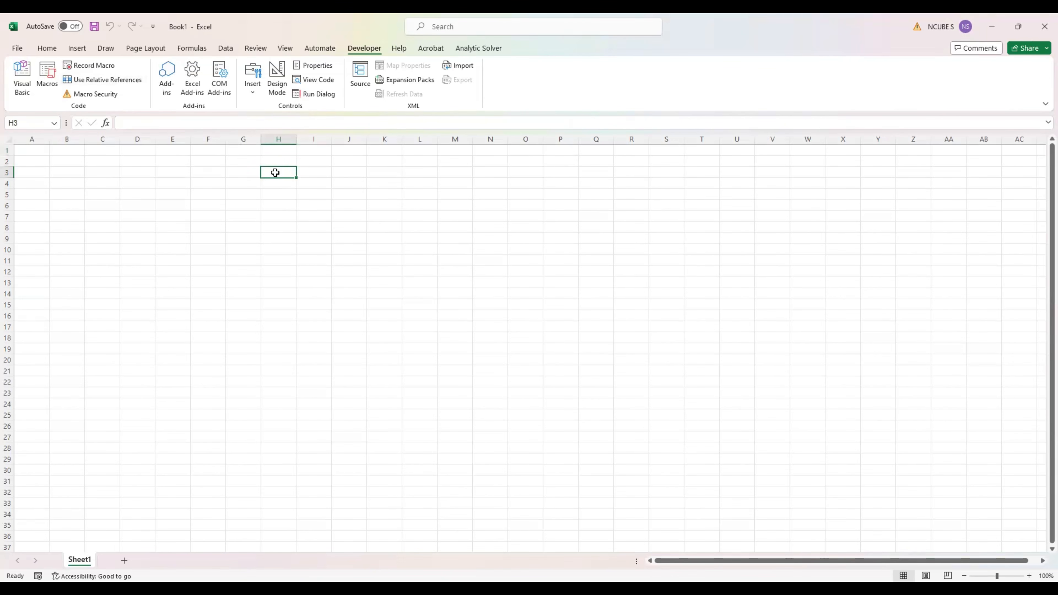
type("10")
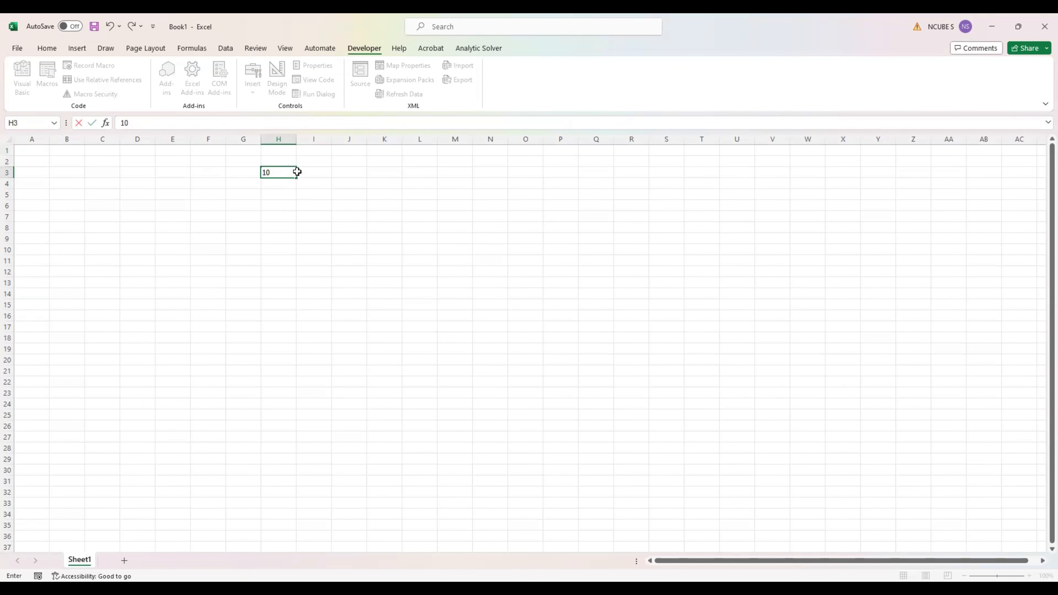
key("Return")
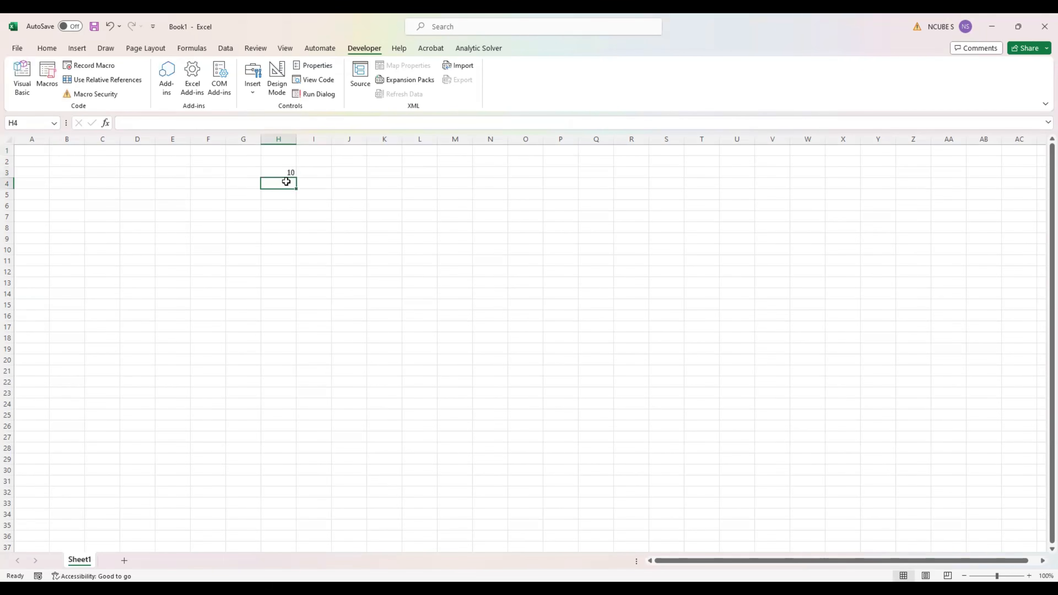
type("20")
key("Return")
type("30")
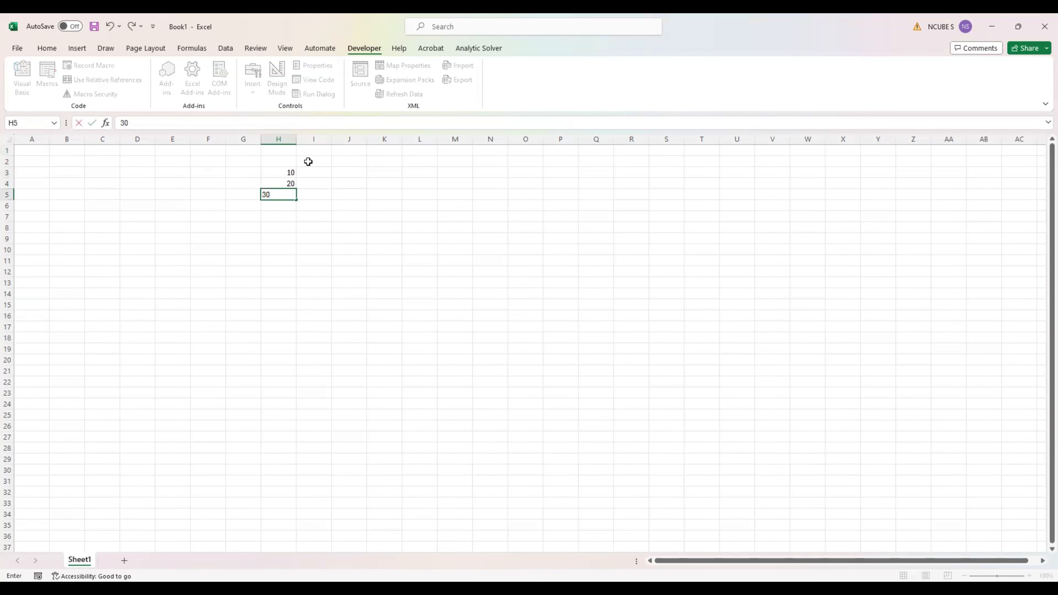
left_click(321, 171)
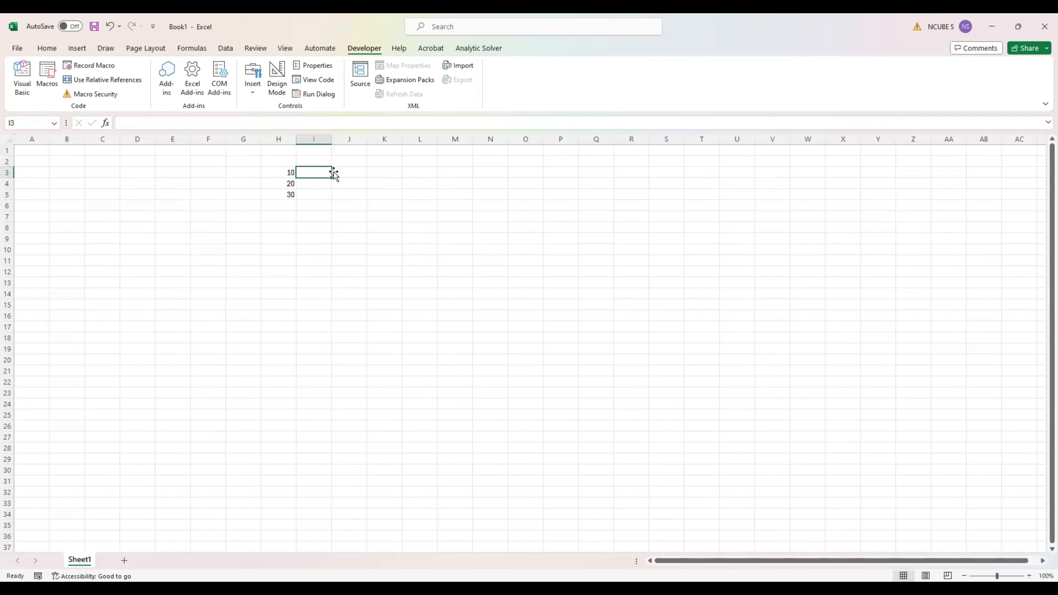
left_click(286, 205)
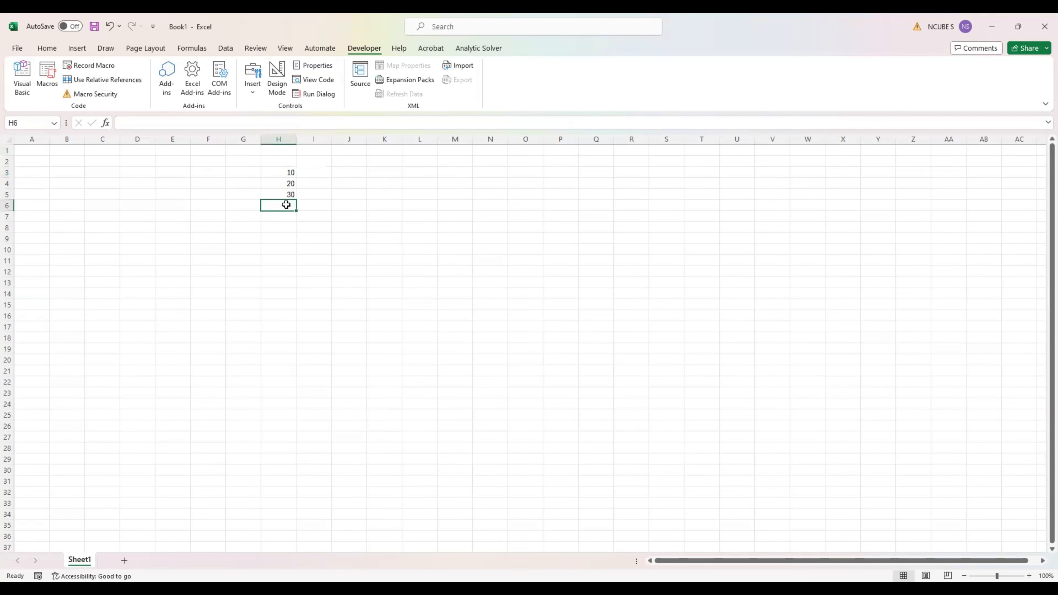
type("40")
left_click(352, 238)
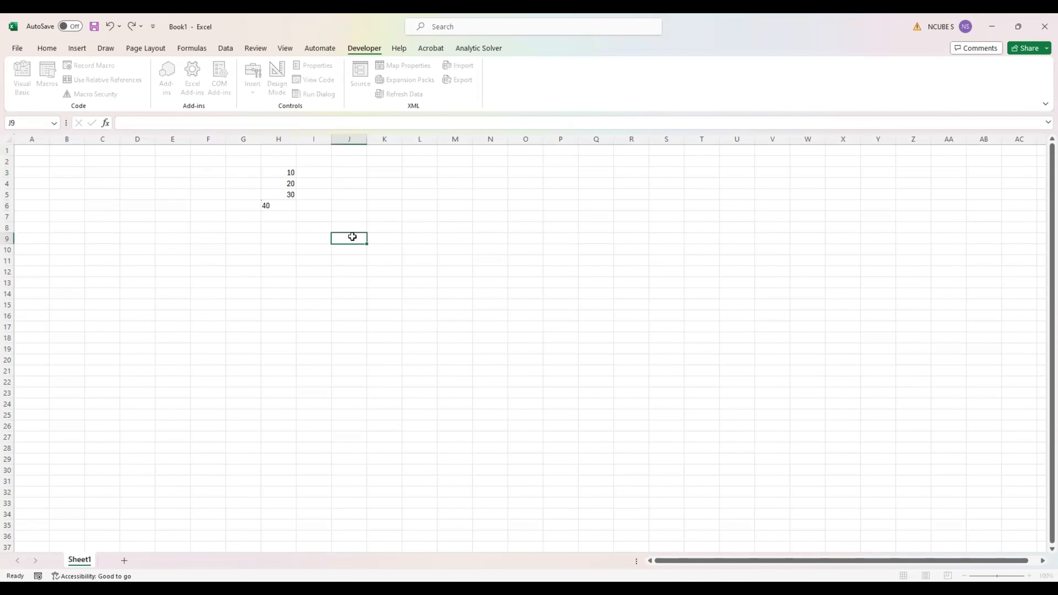
Enter the formula =H3*2 in cell I3.
left_click(314, 174)
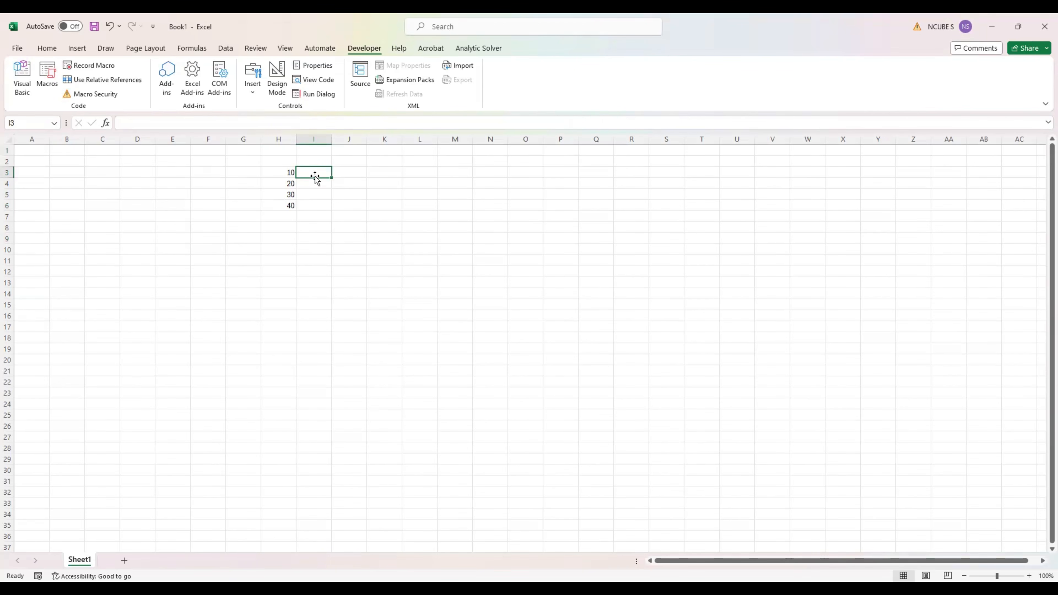
type("=")
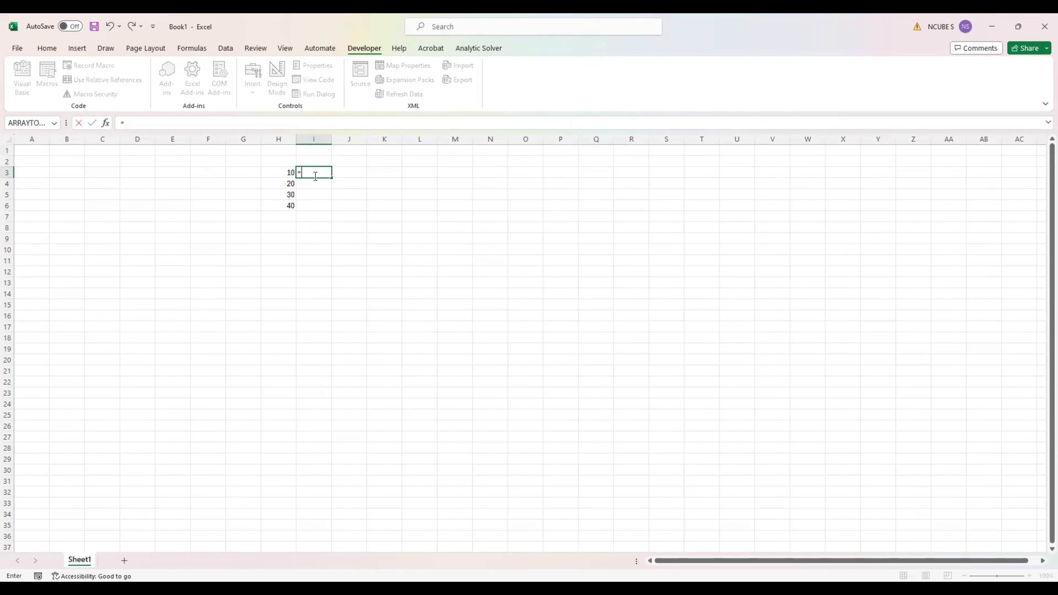
left_click(288, 170)
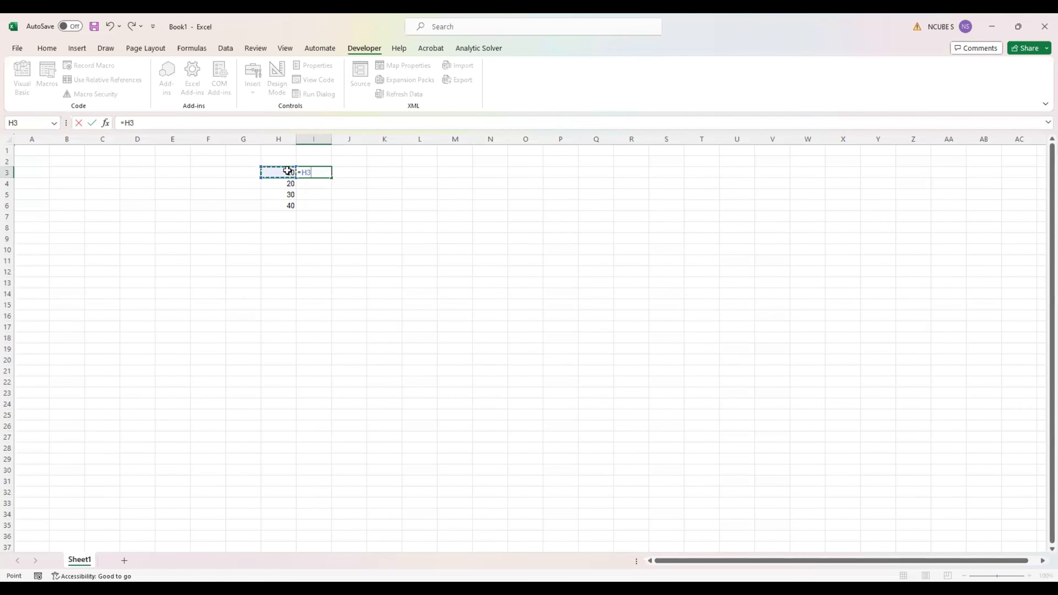
type("*2")
key("Return")
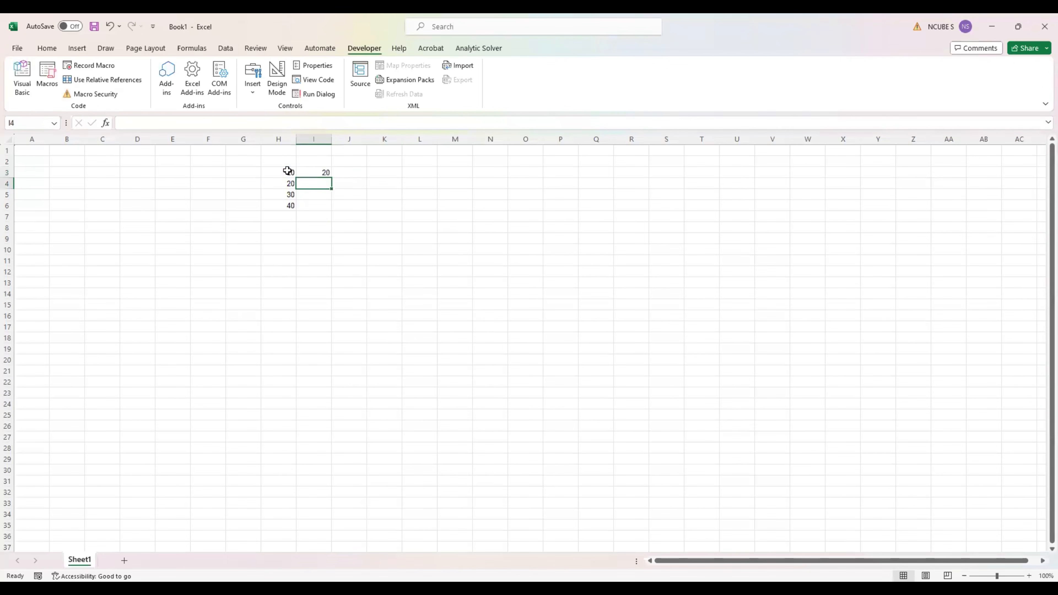
Fill the formula in I3 down to cell I6.
left_click(323, 170)
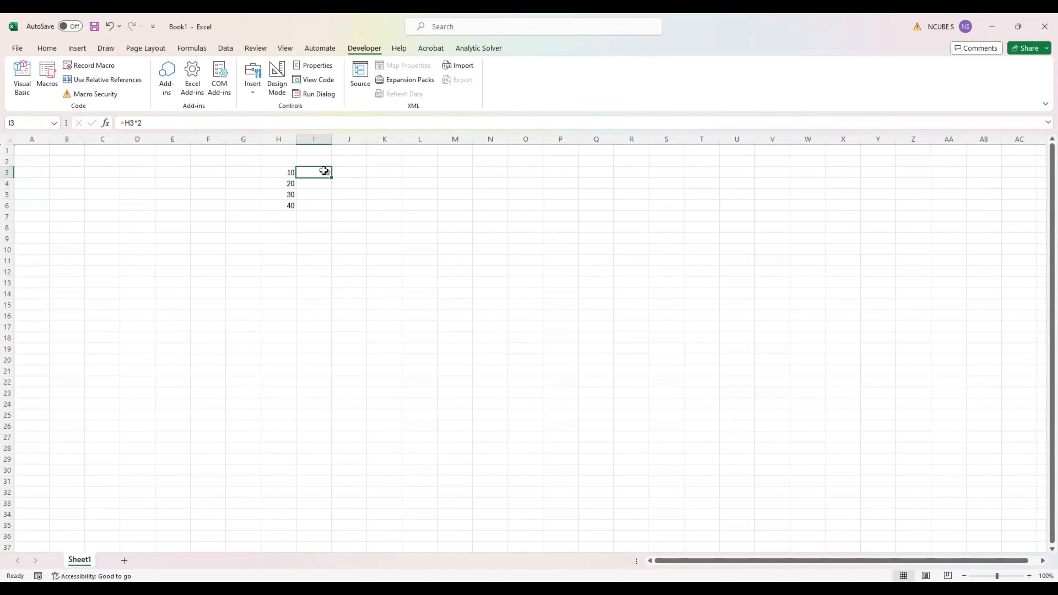
left_click(320, 187)
left_click(320, 194)
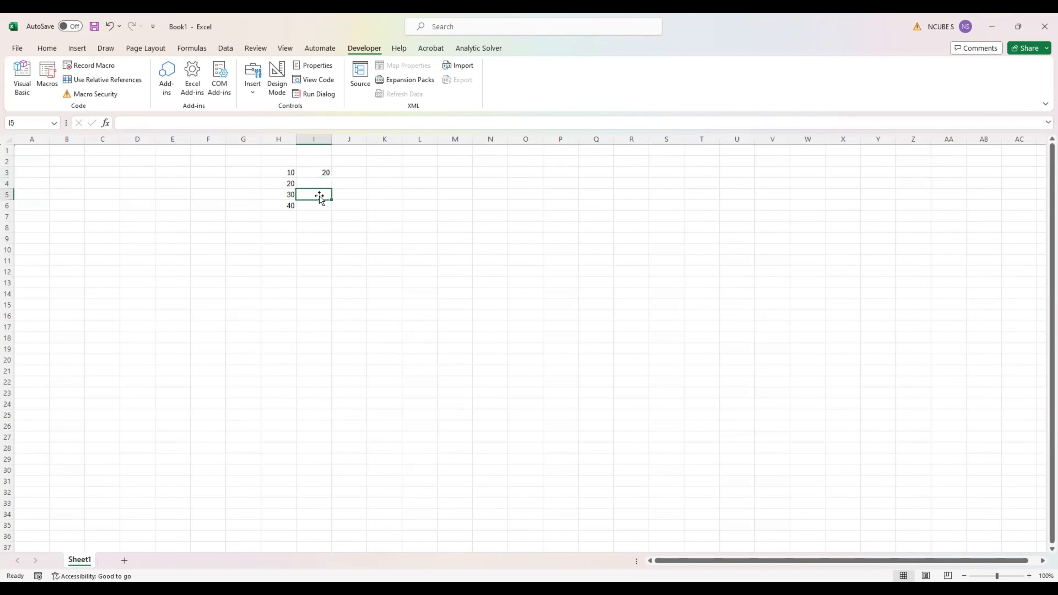
left_click(321, 206)
left_click(393, 180)
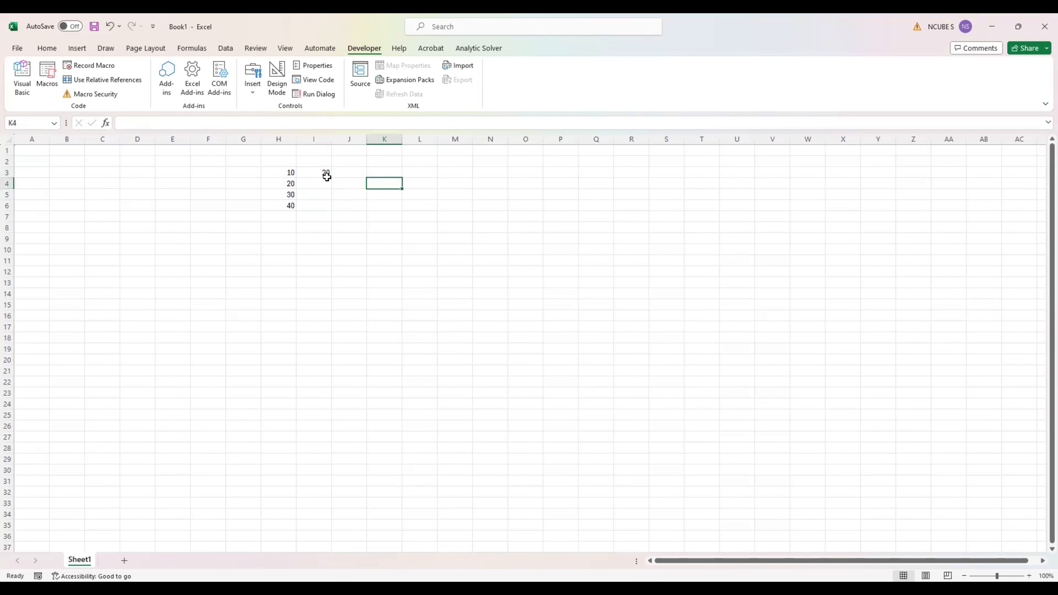
left_click(319, 173)
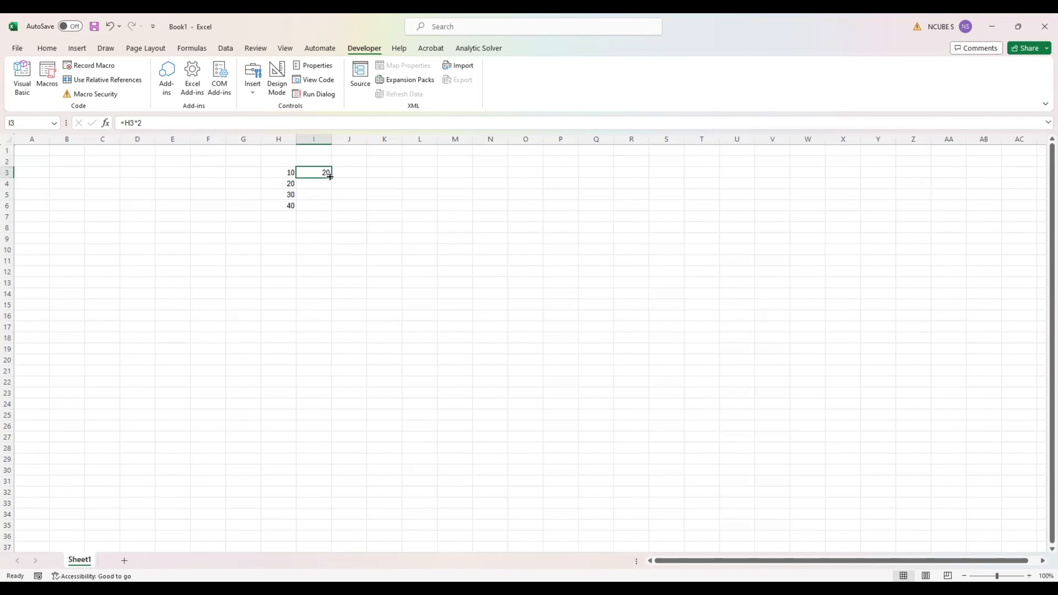
double_click(329, 176)
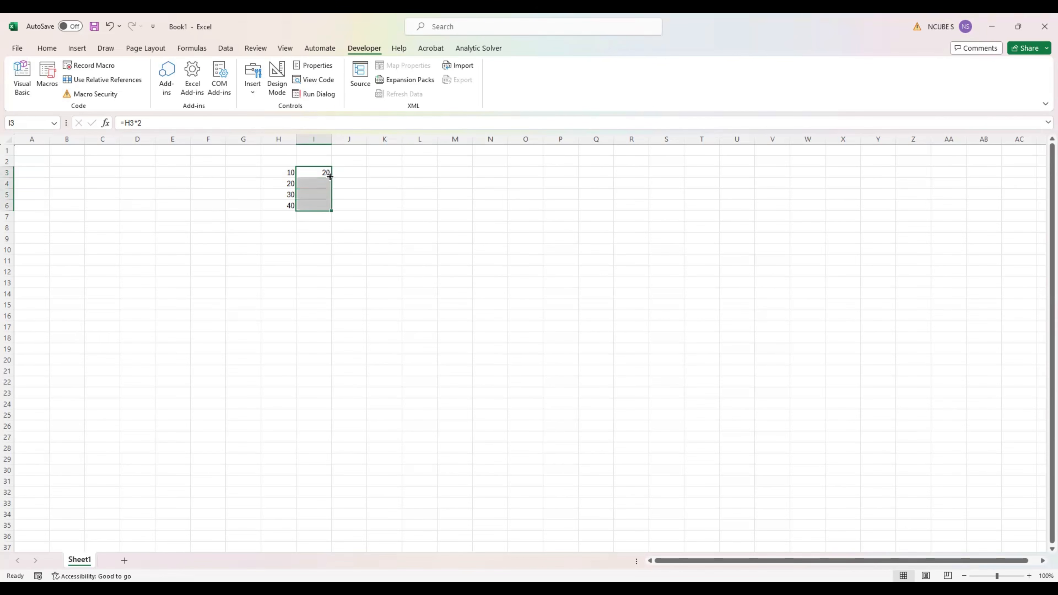
left_click(376, 180)
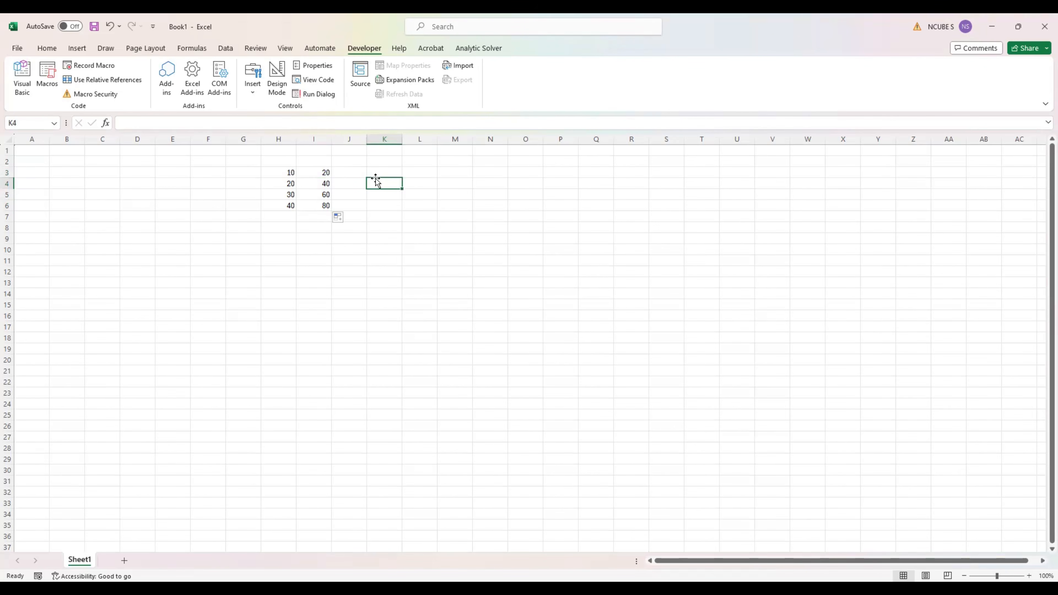
Examine the formulas in cells I3 to I6 to compare how their cell references change from row to row.
left_click(322, 173)
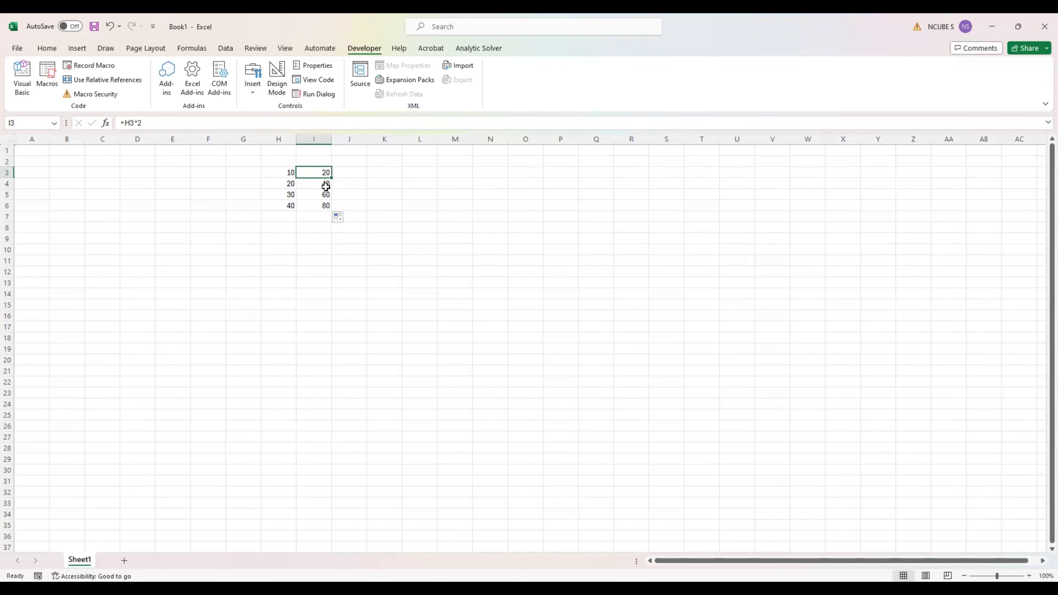
left_click(326, 186)
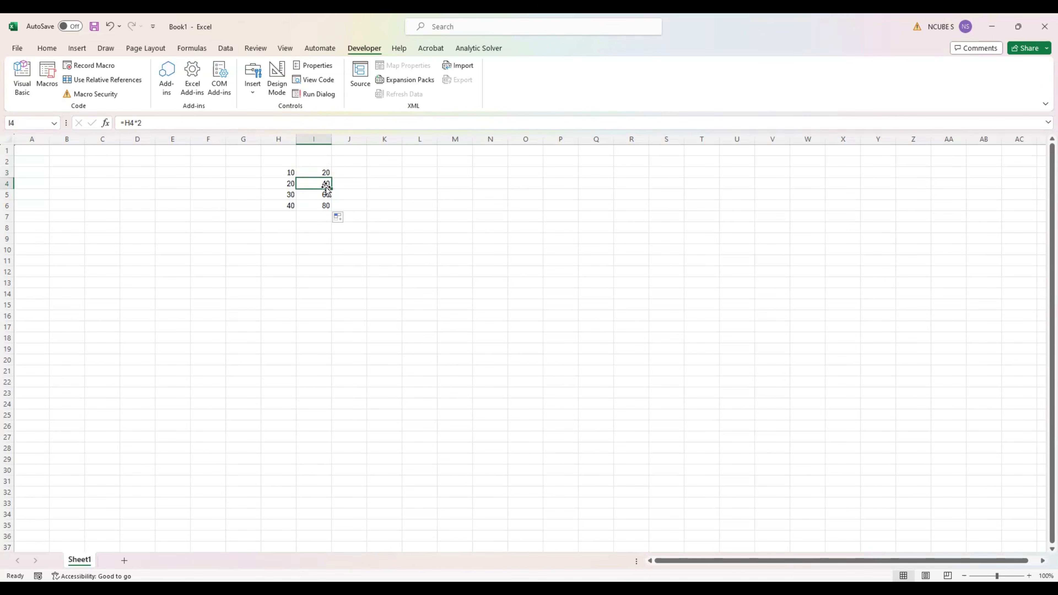
left_click(309, 173)
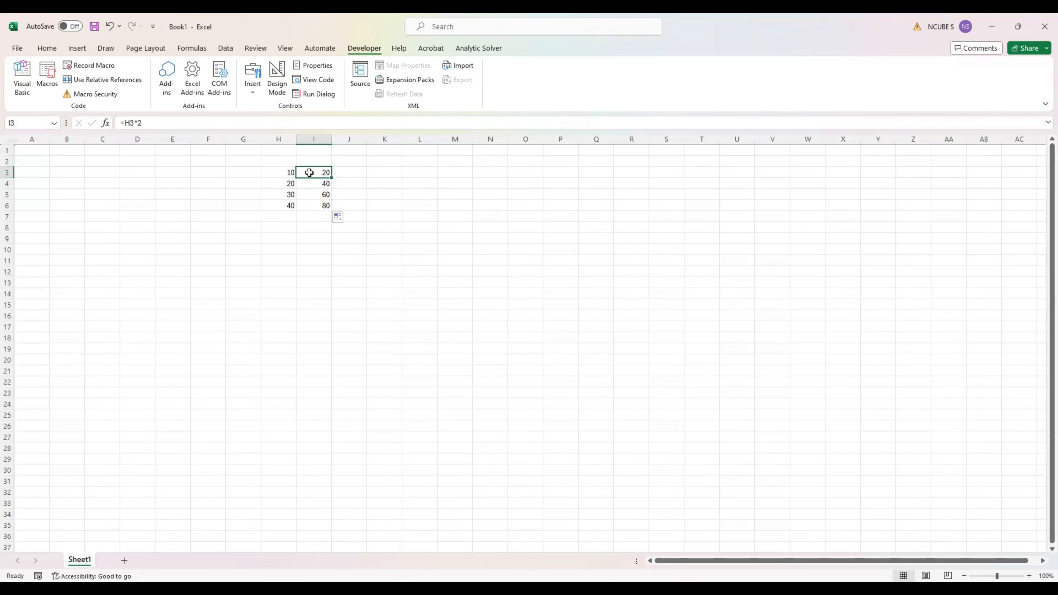
left_click(312, 183)
left_click(313, 197)
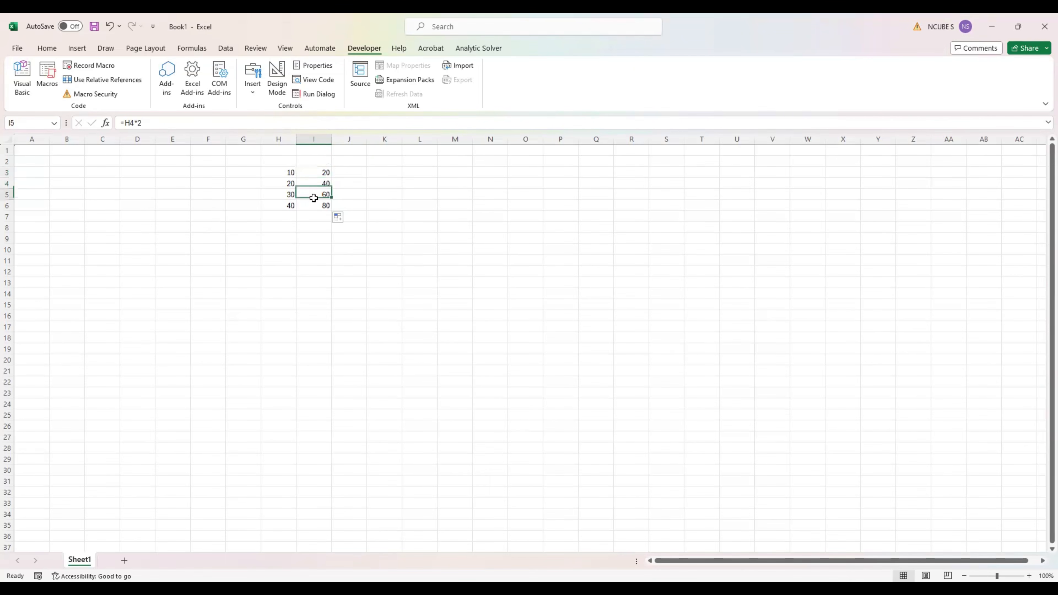
left_click(316, 214)
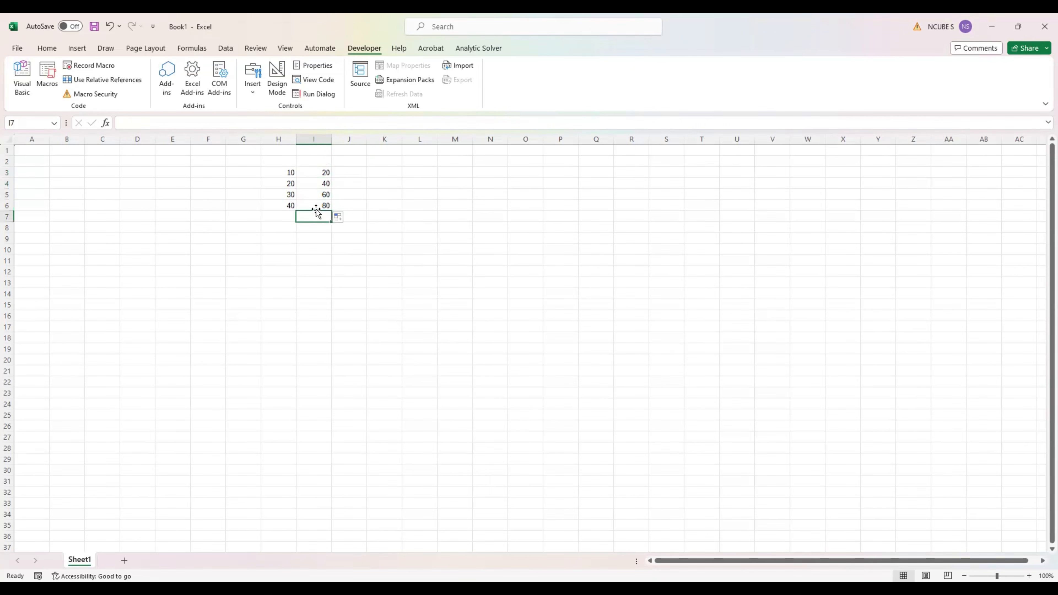
left_click(316, 204)
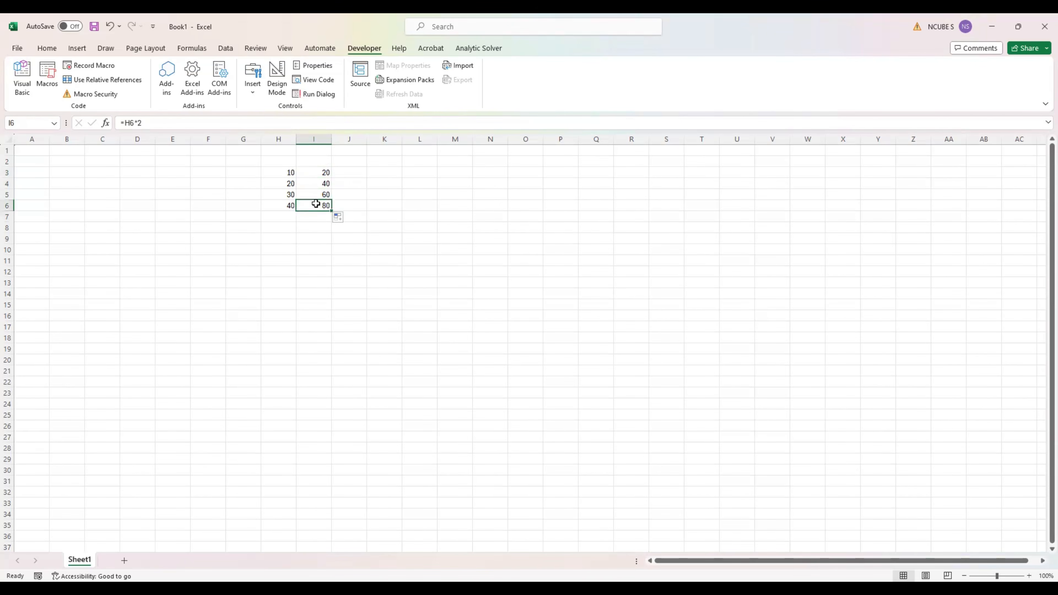
left_click(145, 119)
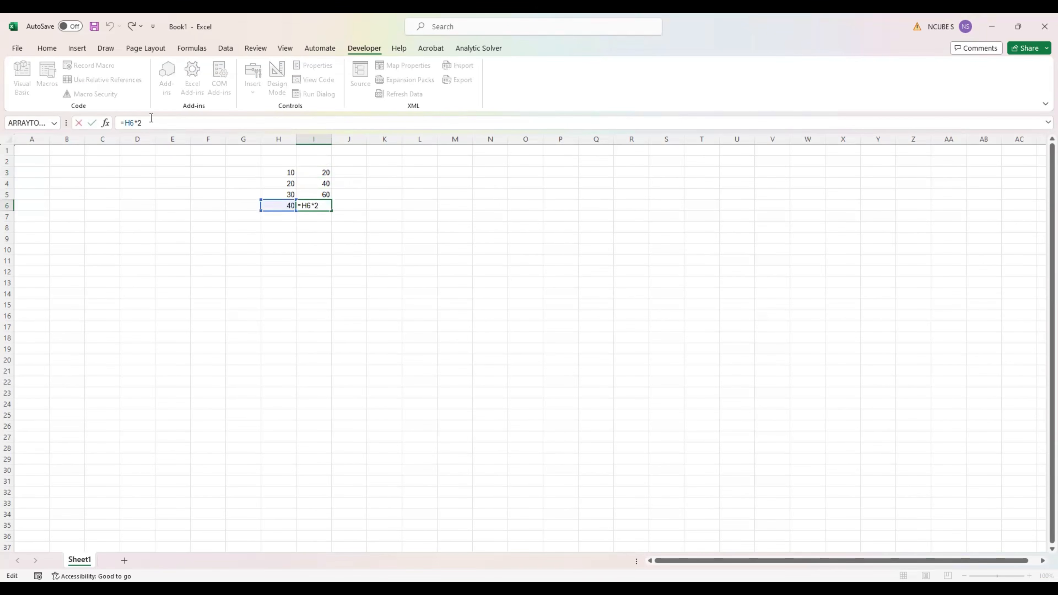
left_click_drag(144, 120, 120, 120)
left_click(147, 121)
left_click(234, 248)
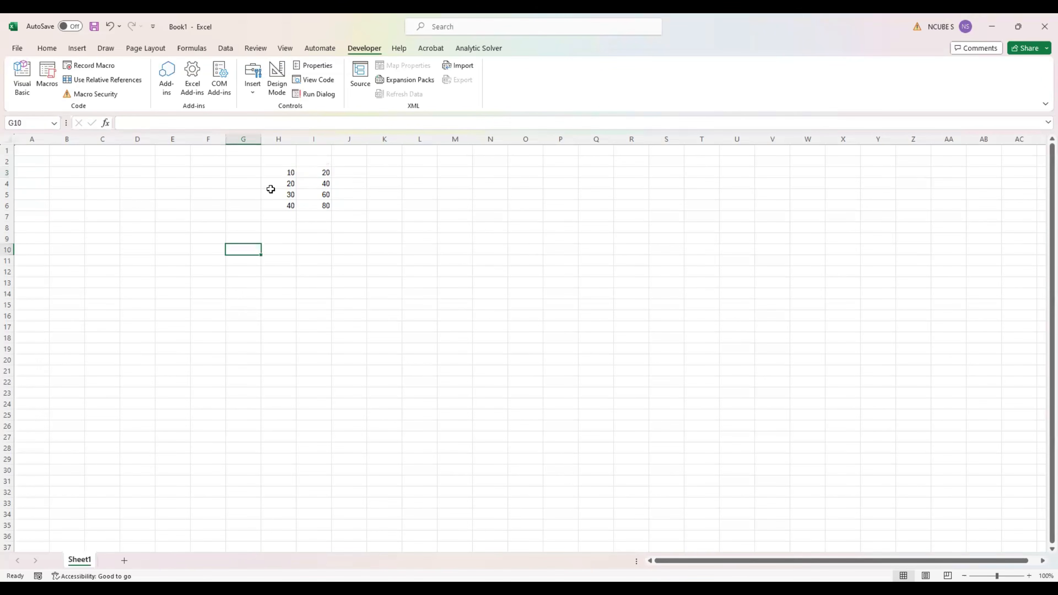
left_click(316, 175)
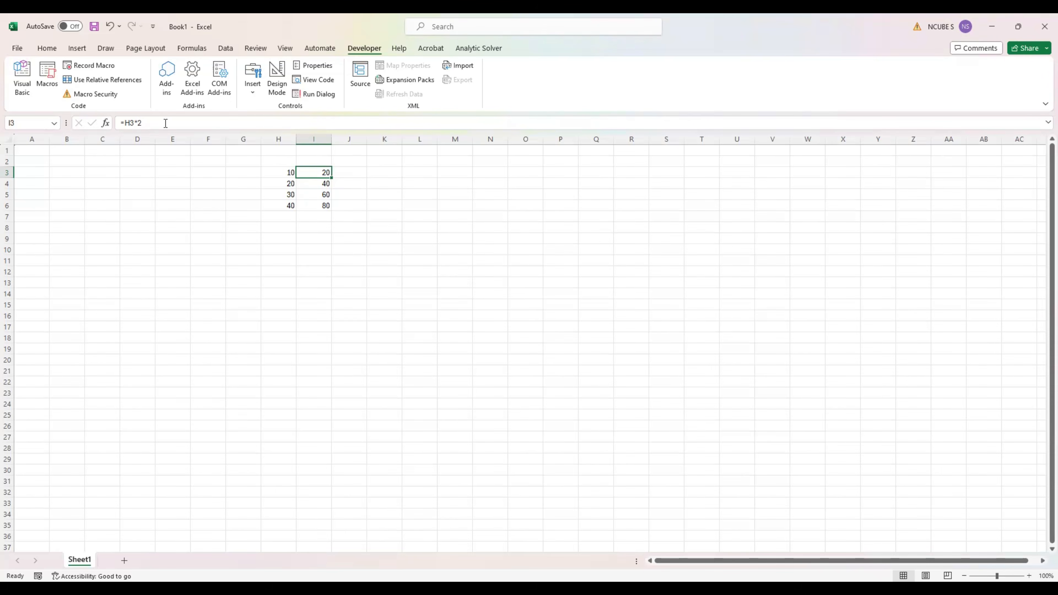
Enter the formula =H3+I3 in cell J3, referencing the two values in the same row.
left_click(362, 172)
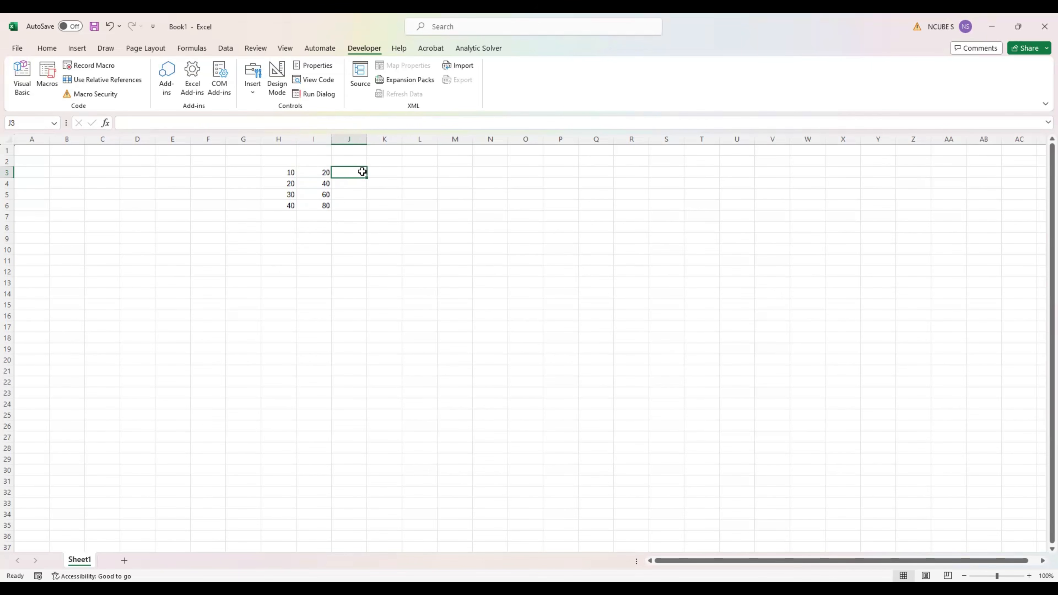
type("=")
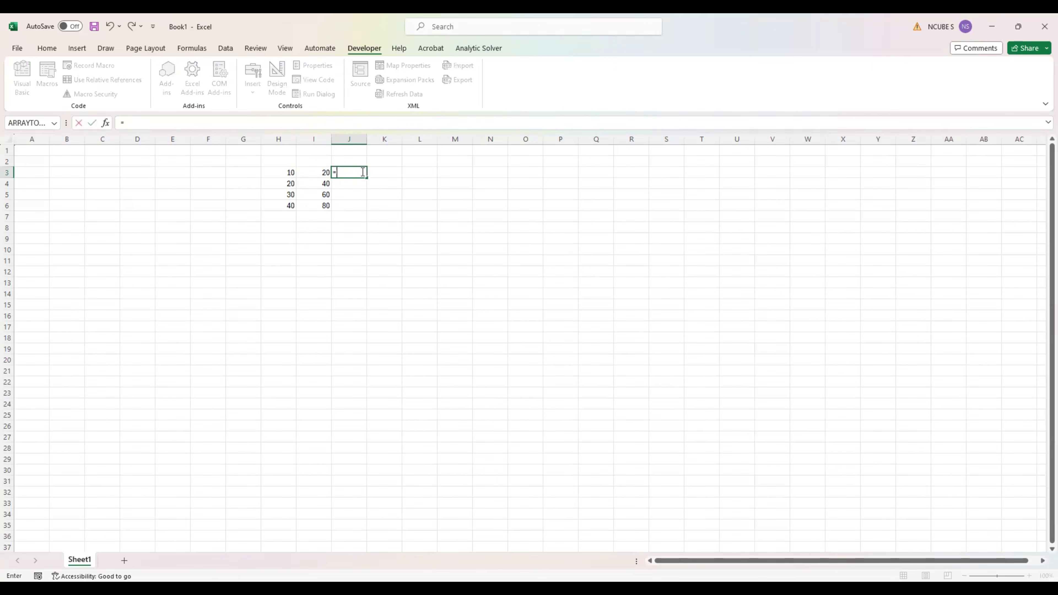
left_click(287, 172)
type("+")
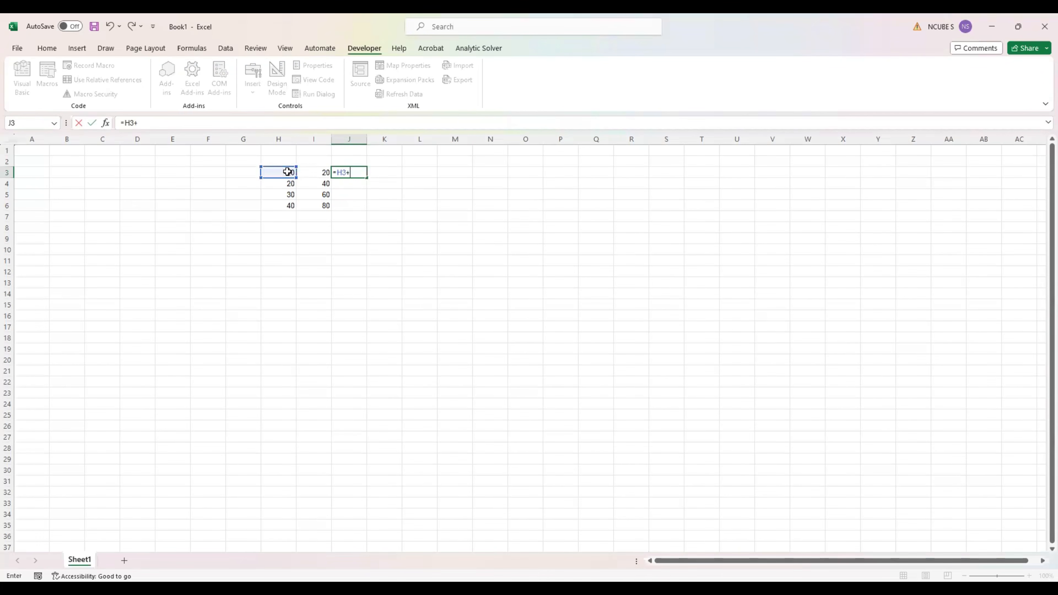
left_click(323, 173)
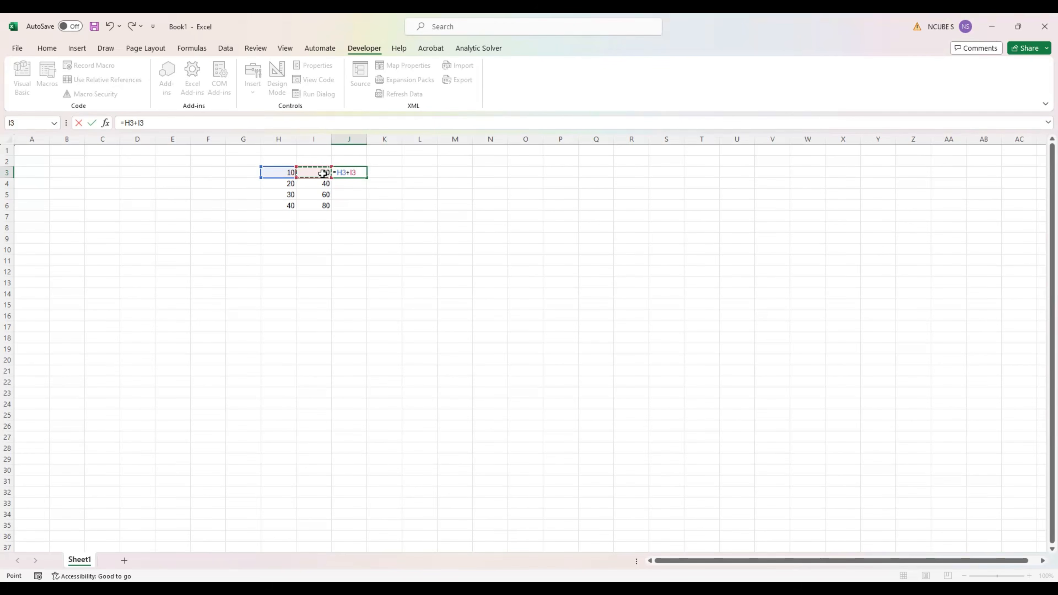
key("Return")
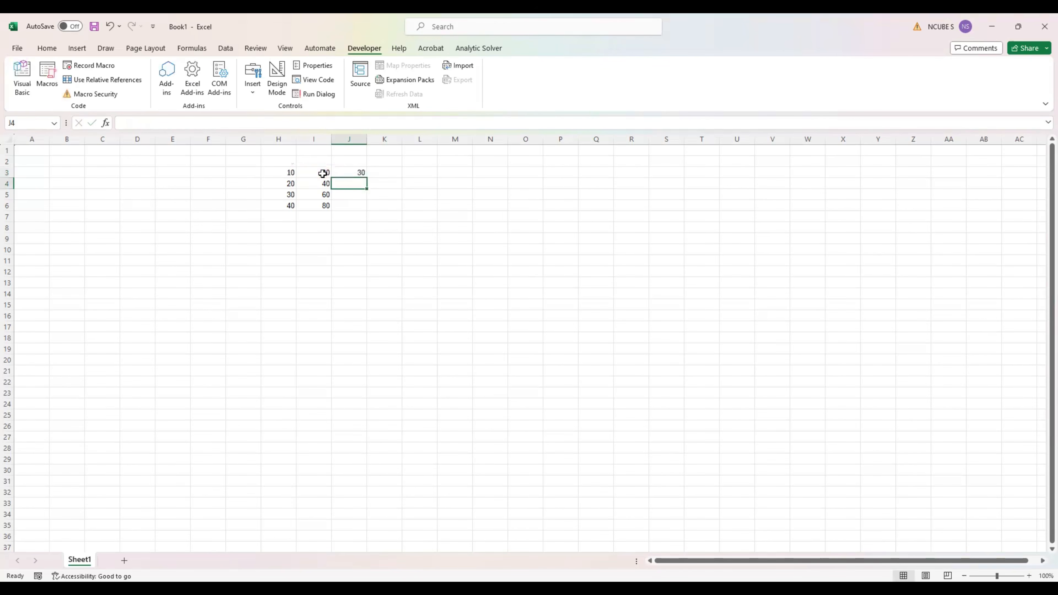
Fill the formula in J3 down to cell J6 and check the cell references in each copied formula.
left_click(357, 171)
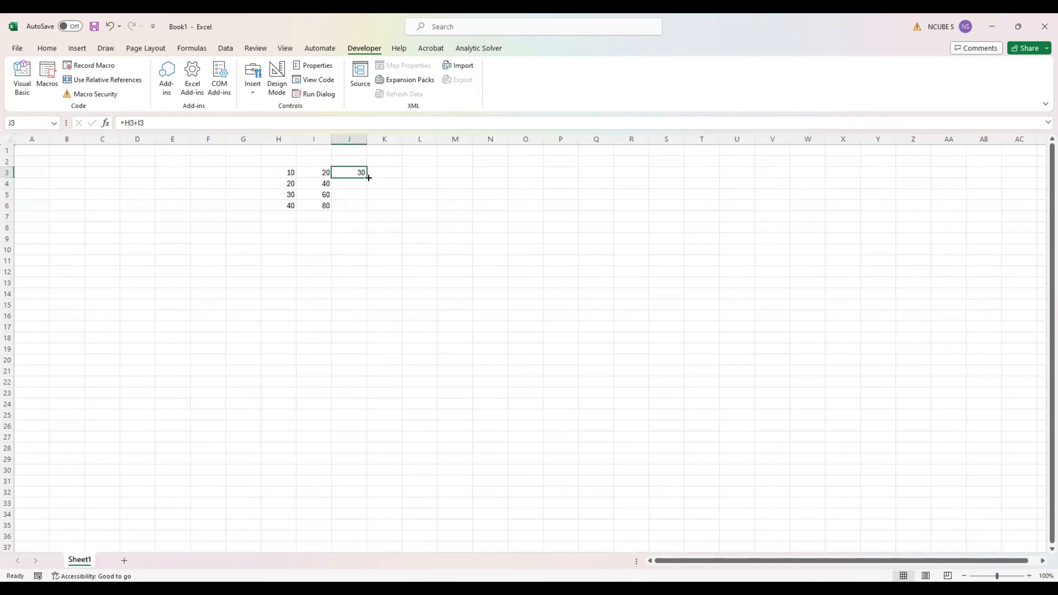
left_click_drag(368, 177, 366, 207)
left_click(442, 206)
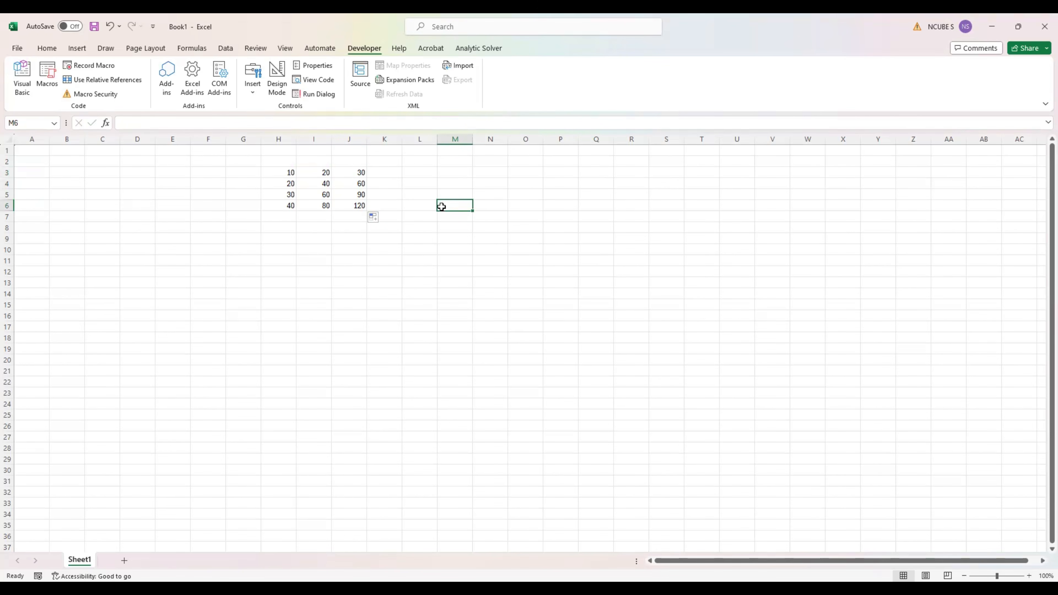
left_click(350, 170)
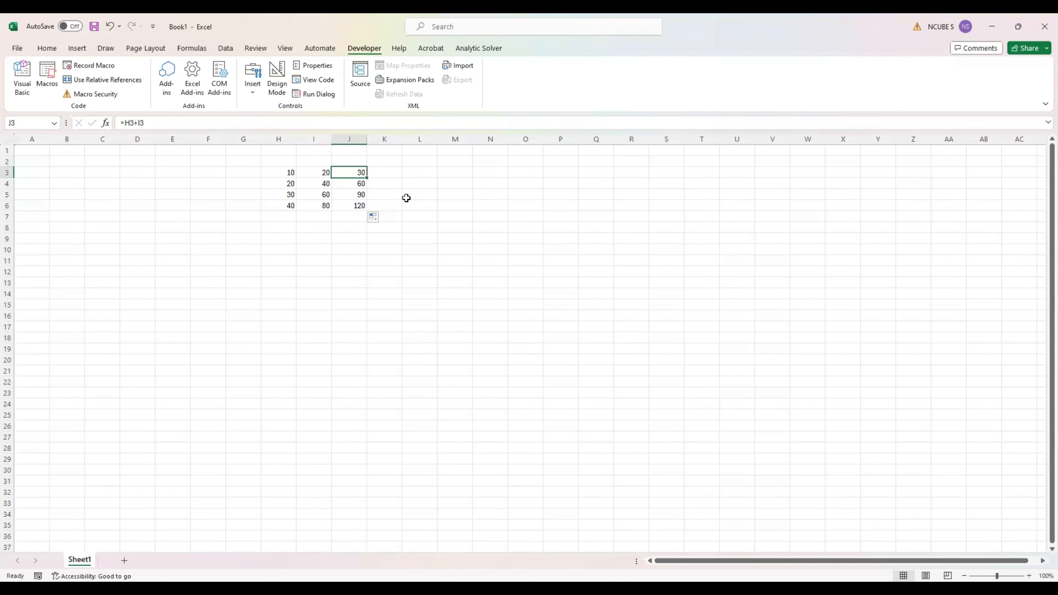
left_click(358, 185)
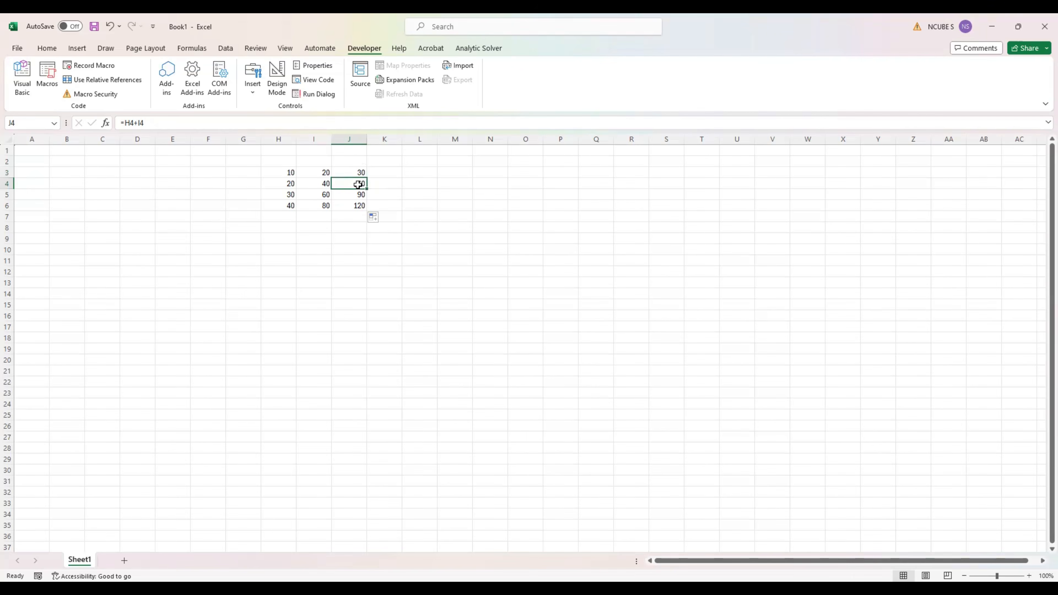
left_click(350, 193)
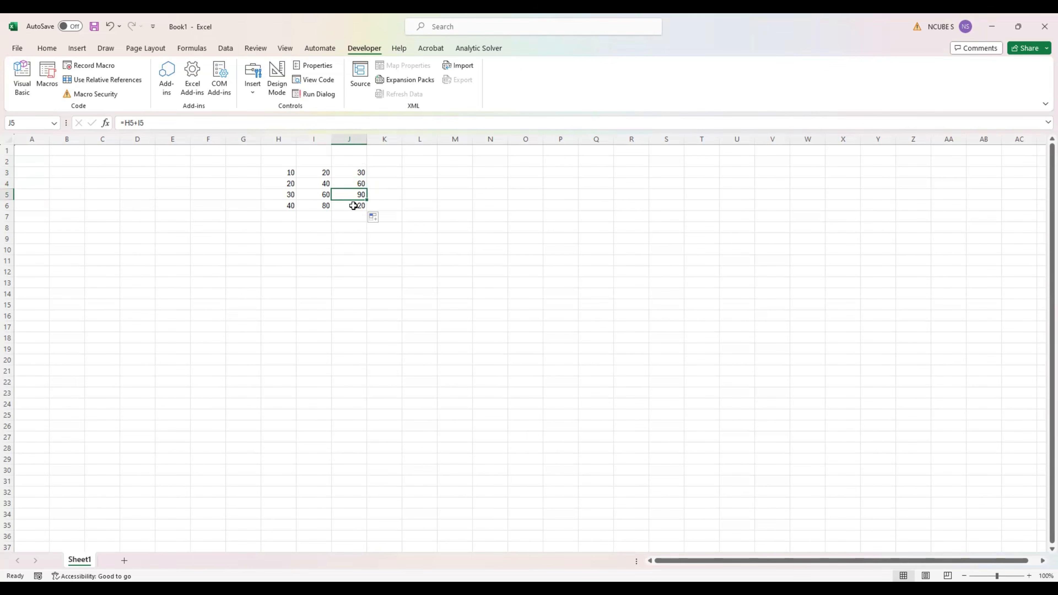
left_click(353, 205)
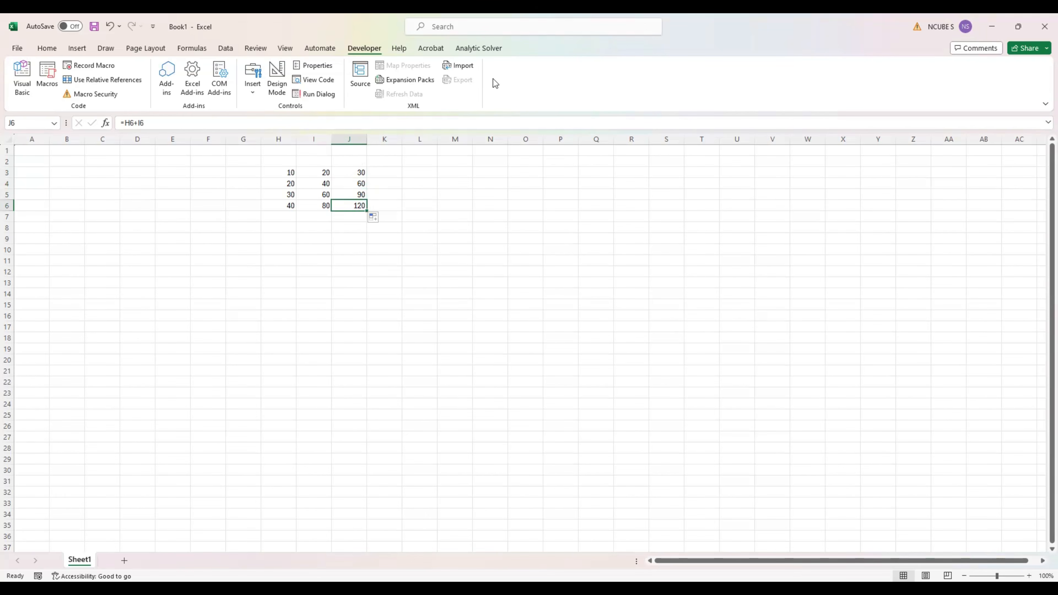
Enter the heading RELATIVE in cell J2, above the column of sums.
left_click(350, 161)
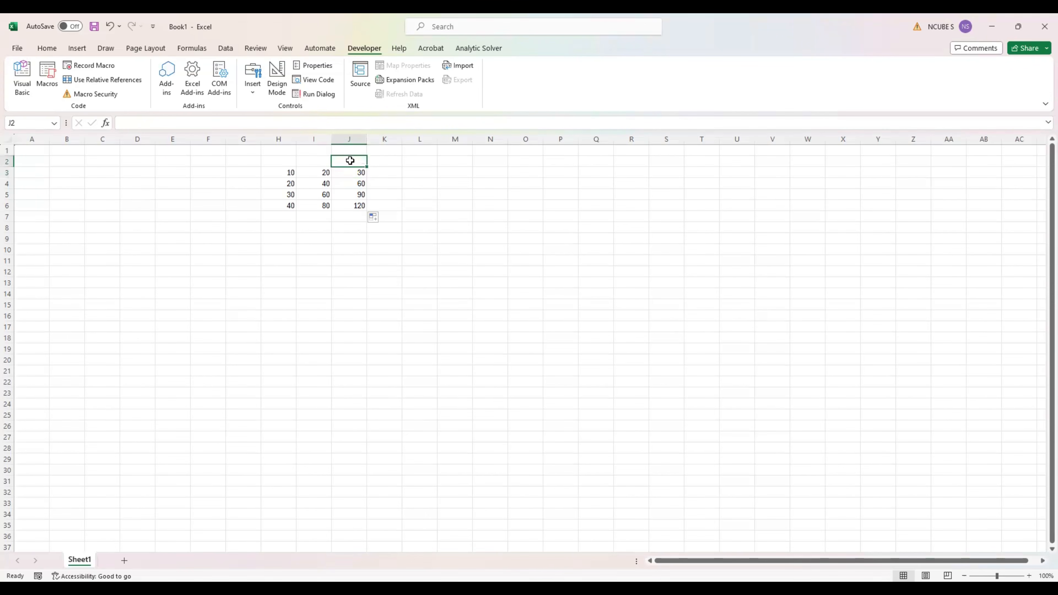
type("RE")
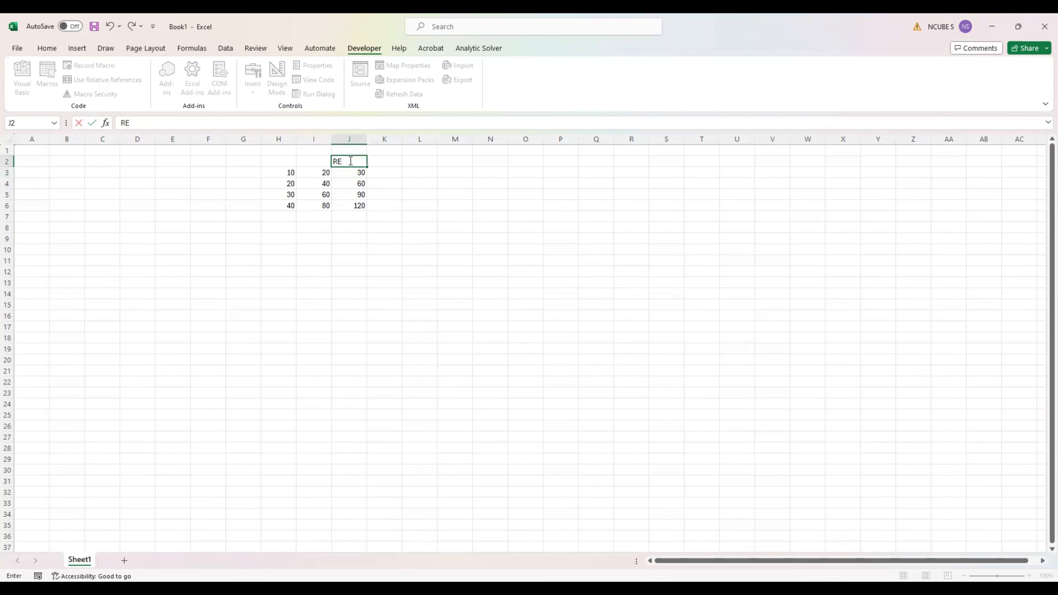
type("LATIVE")
left_click(462, 192)
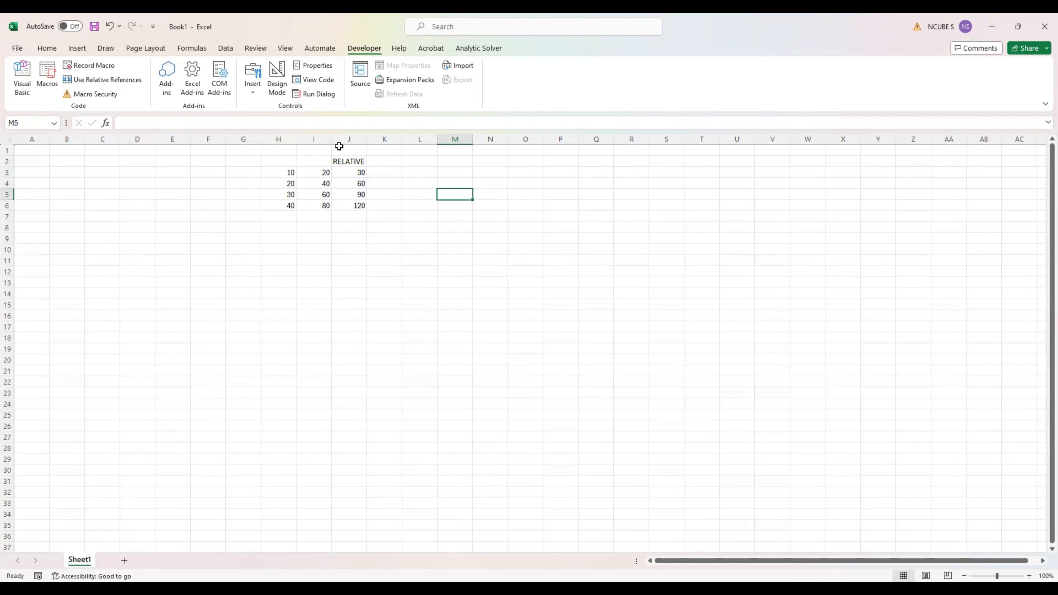
Format the RELATIVE heading in J2 with a yellow fill and bold text.
left_click(340, 159)
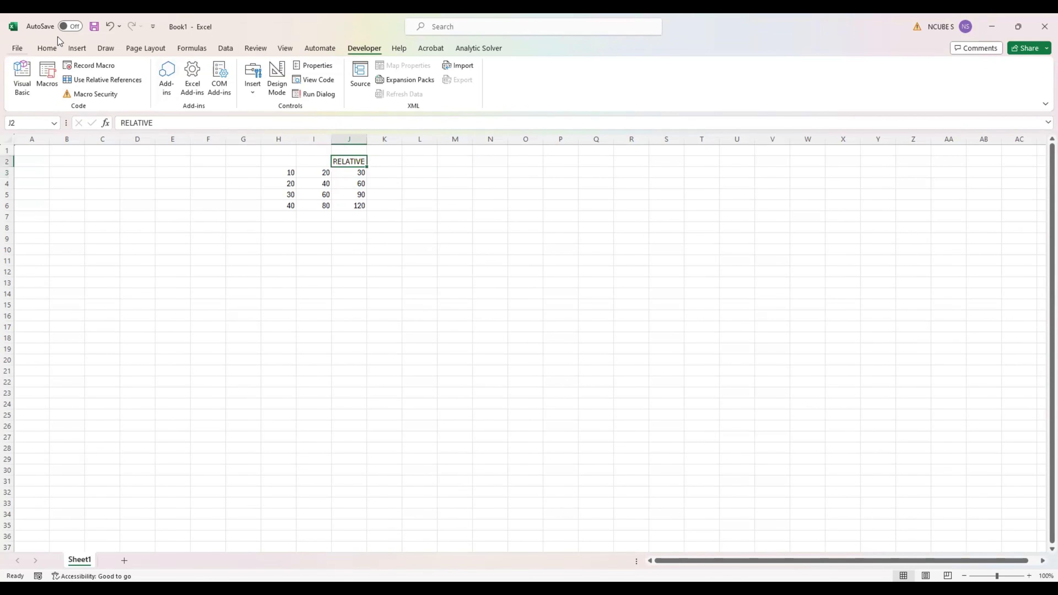
left_click(40, 50)
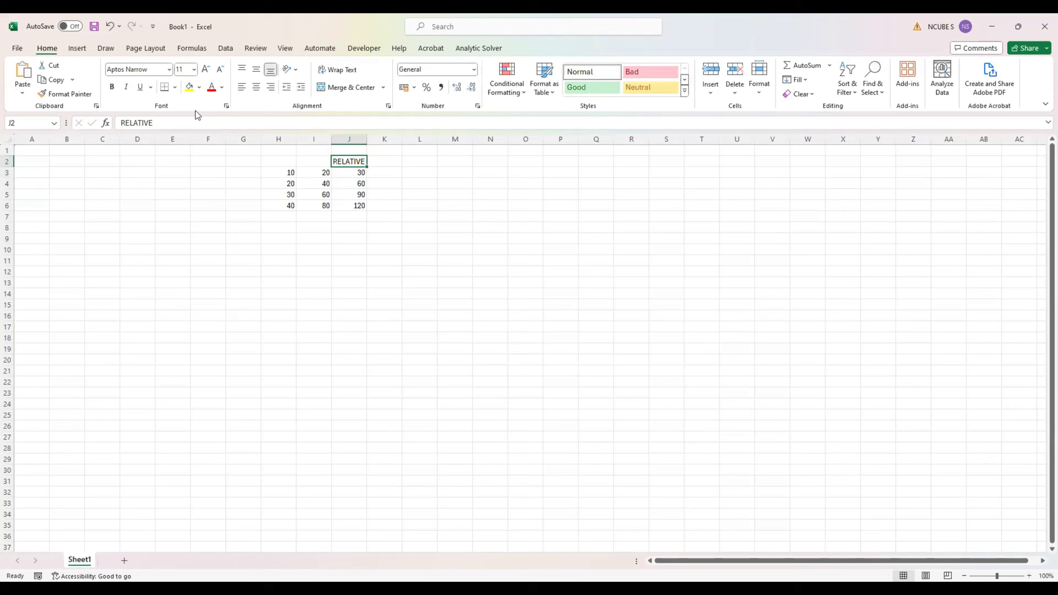
left_click(190, 87)
left_click(479, 260)
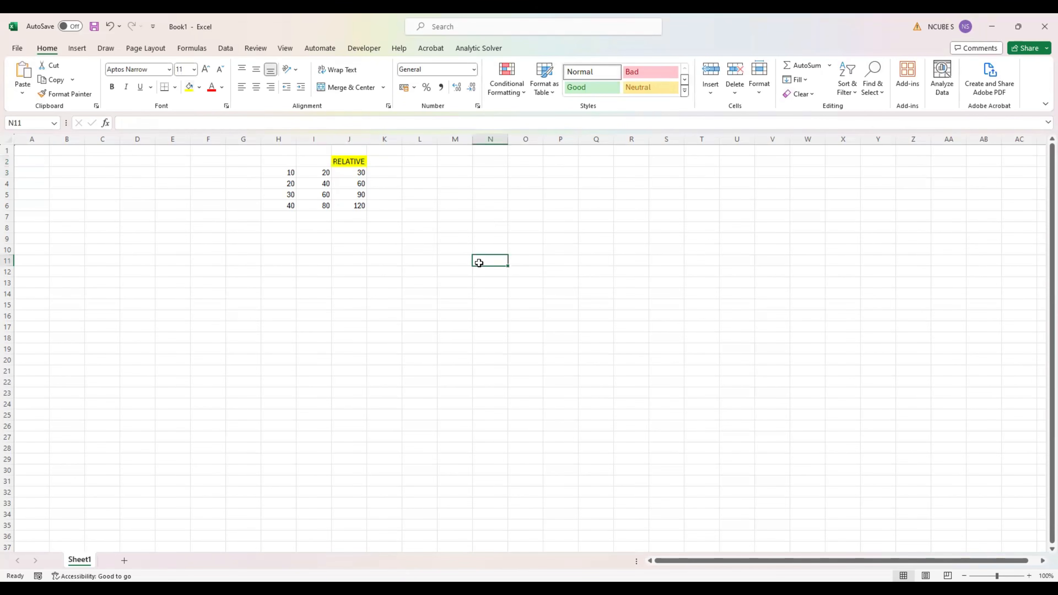
left_click(349, 163)
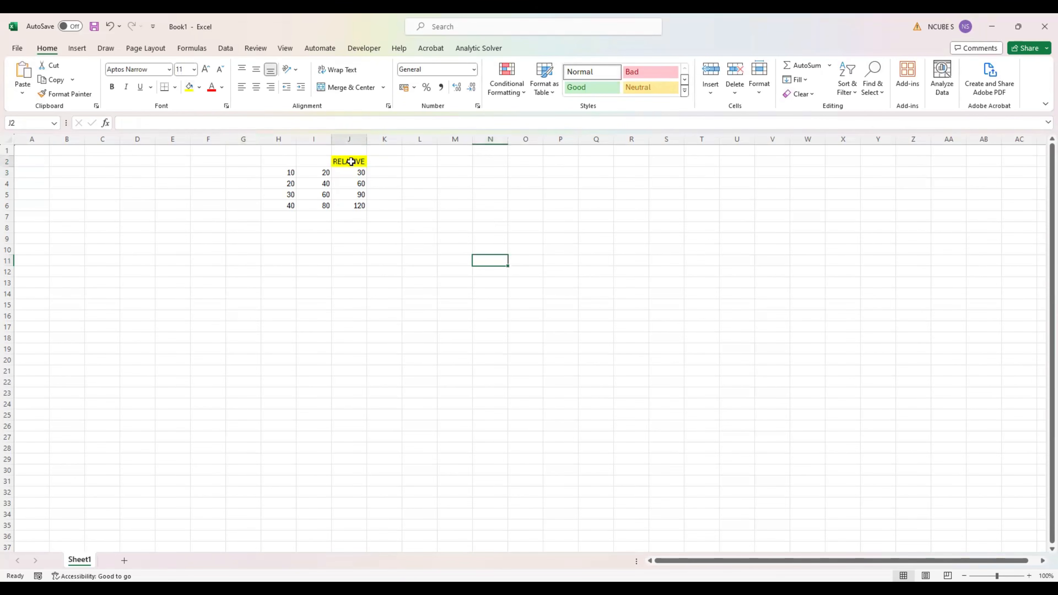
left_click(111, 86)
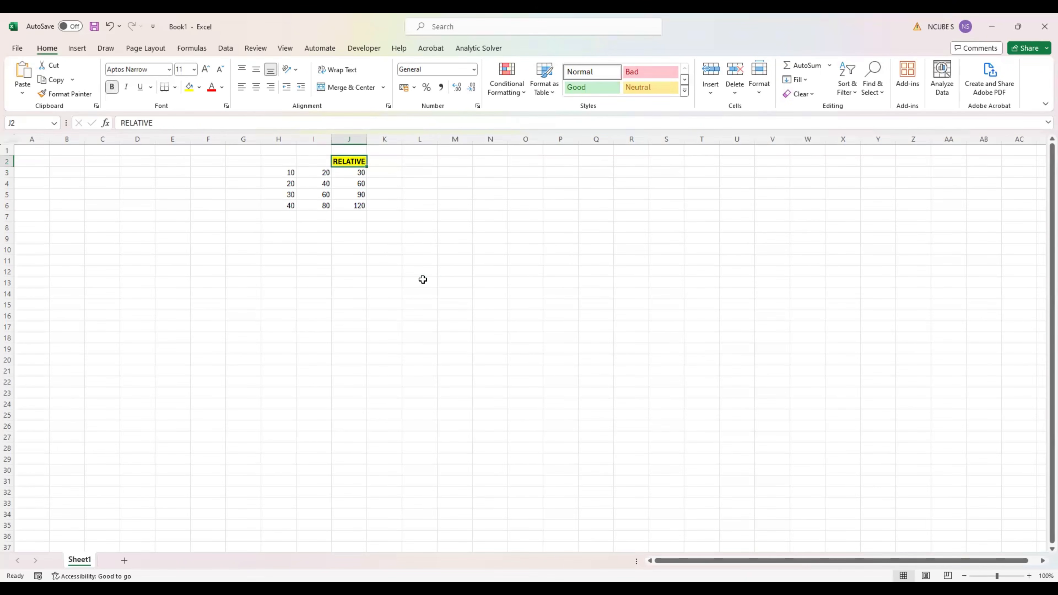
left_click(422, 280)
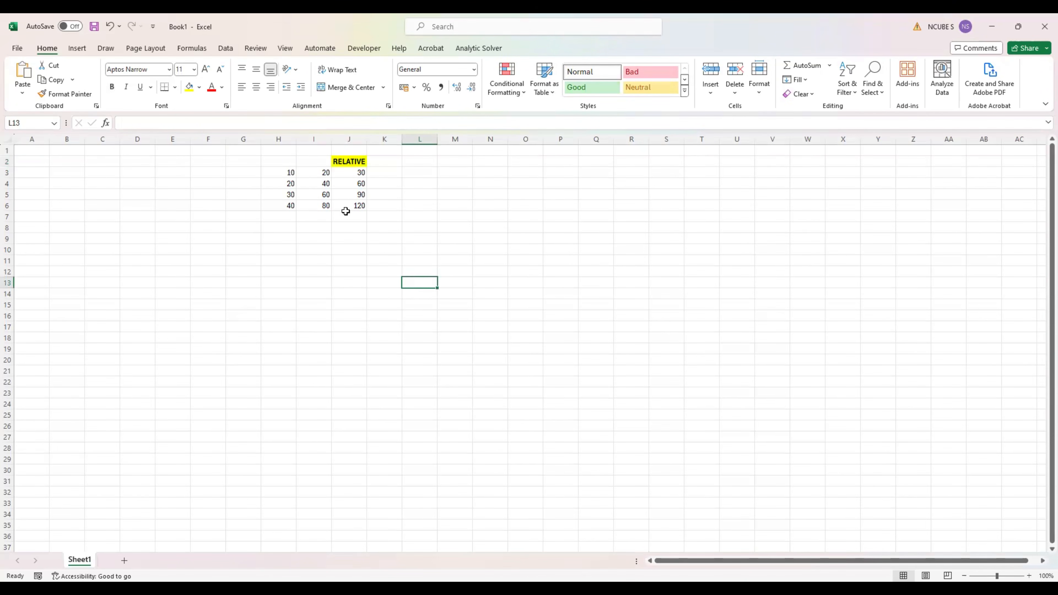
Review the formulas in cells J3 to J6 under the RELATIVE heading row by row.
left_click(358, 174)
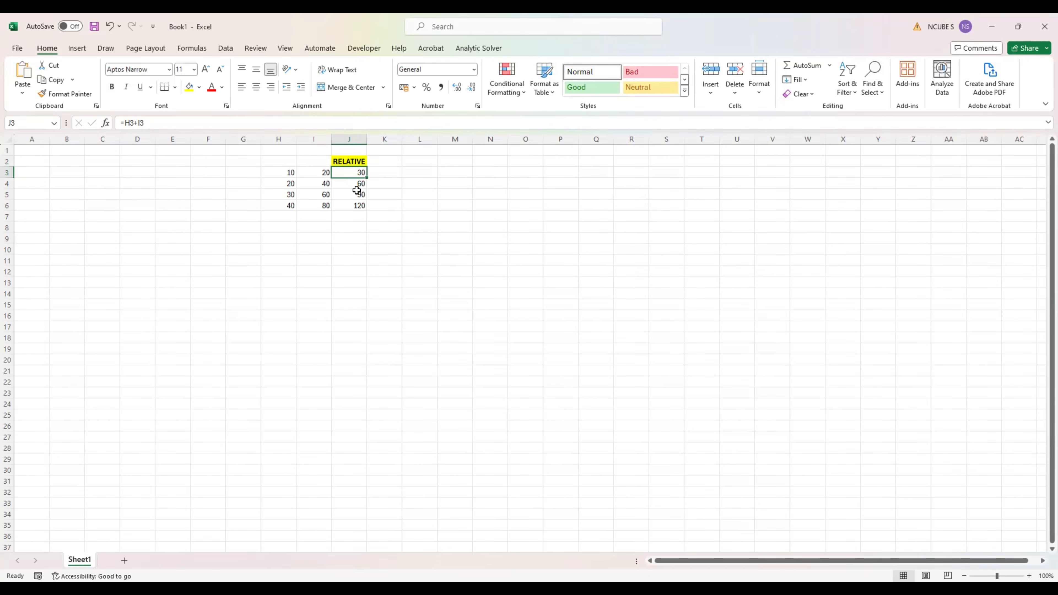
left_click(358, 186)
left_click(360, 197)
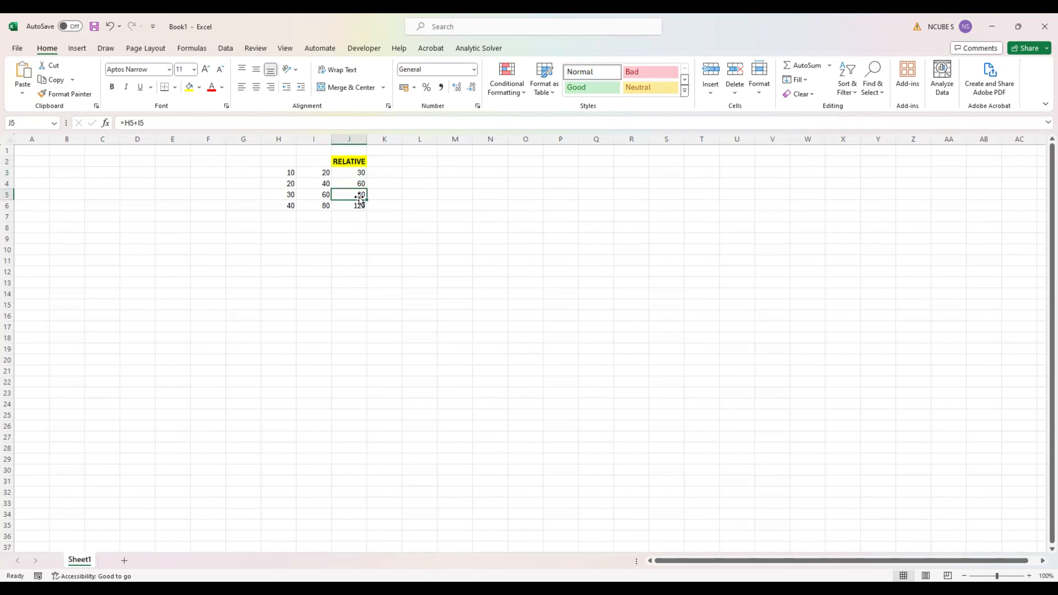
left_click(360, 206)
Enter the heading ABSOLUTE in cell L2 and widen column L slightly to fit it.
left_click(416, 161)
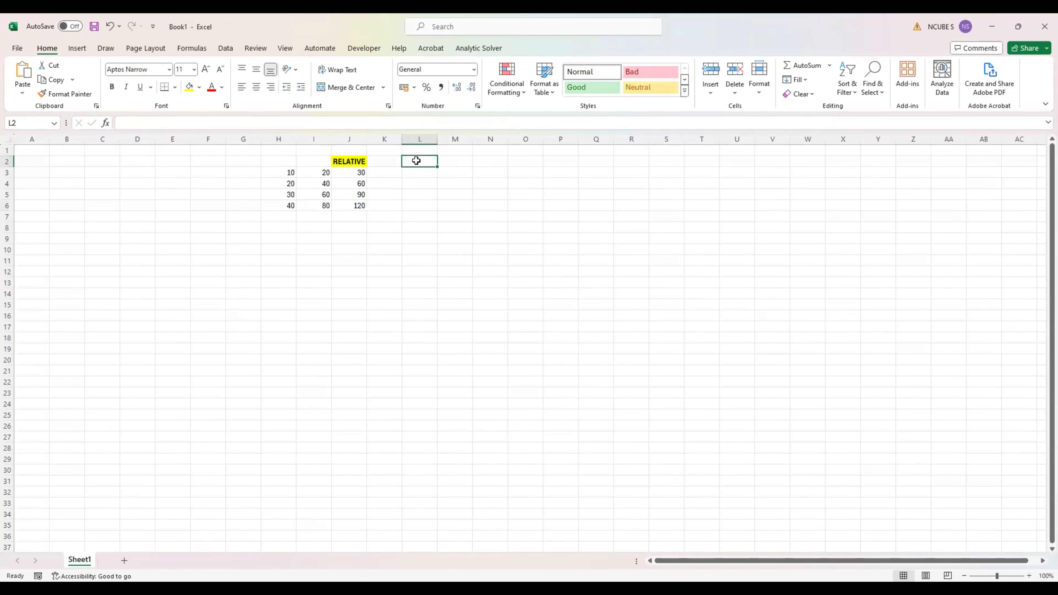
type("ABOS")
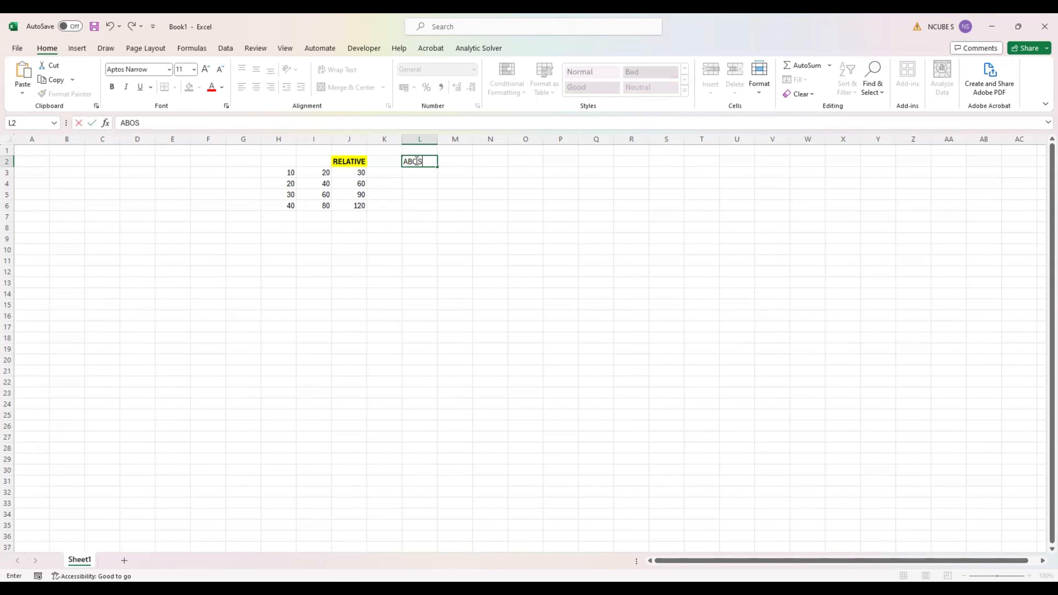
key("BackSpace")
key("BackSpace")
type("SOLUTE")
left_click(538, 174)
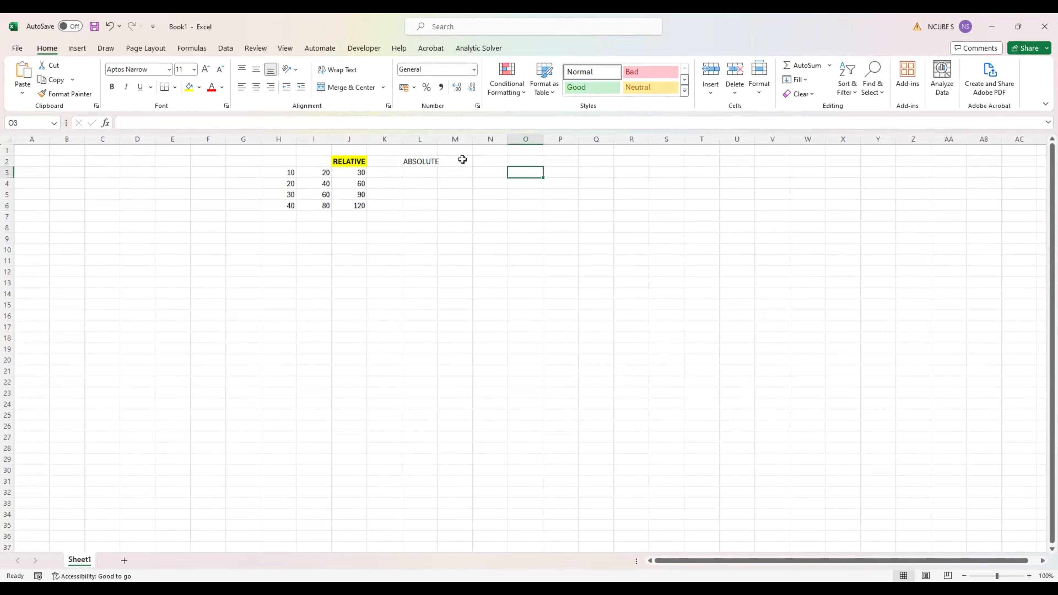
left_click_drag(437, 139, 442, 140)
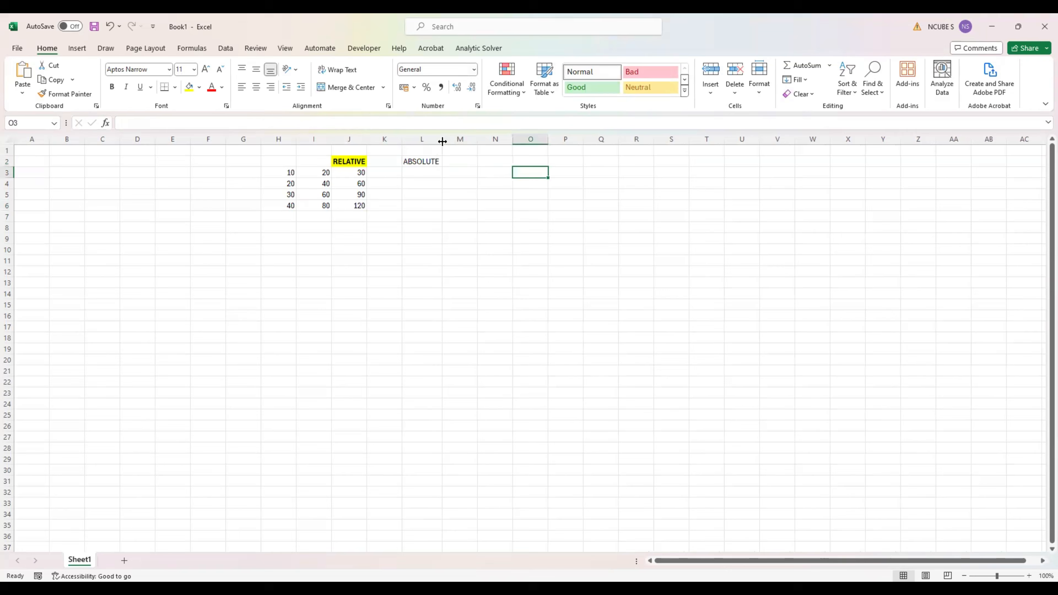
left_click(461, 203)
Format the ABSOLUTE heading in L2 with bold text and a yellow fill.
left_click(430, 164)
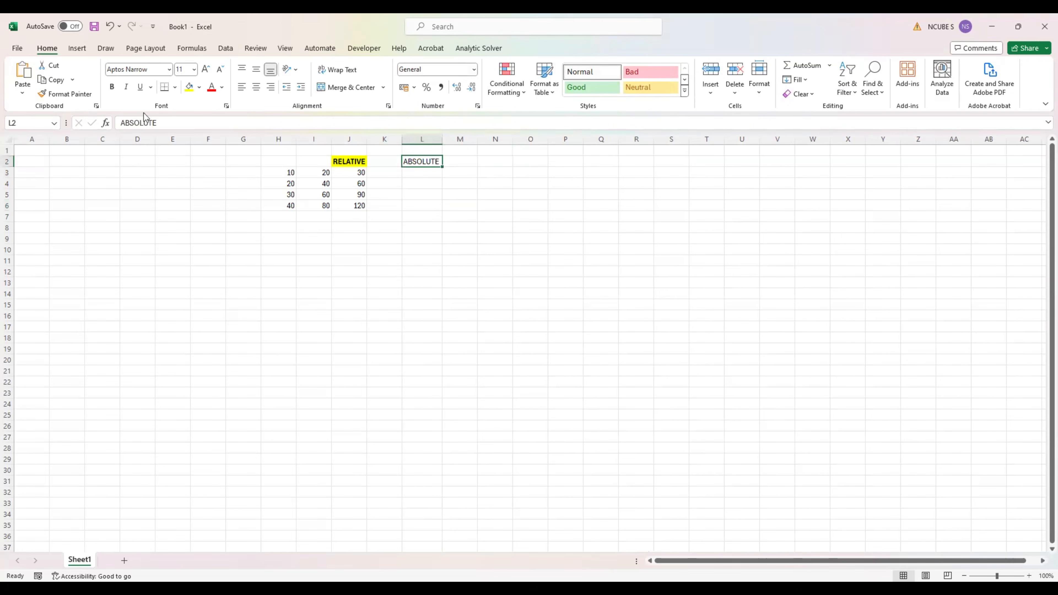
left_click(112, 87)
left_click(189, 87)
left_click(503, 260)
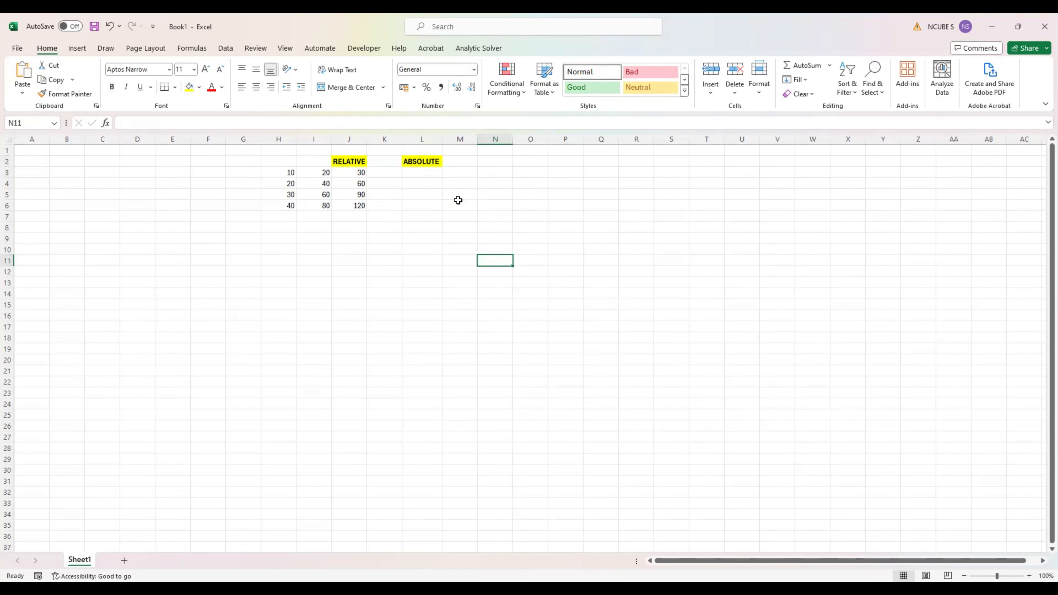
Enter 15% in cell K1, above and between the RELATIVE and ABSOLUTE headings.
left_click(428, 176)
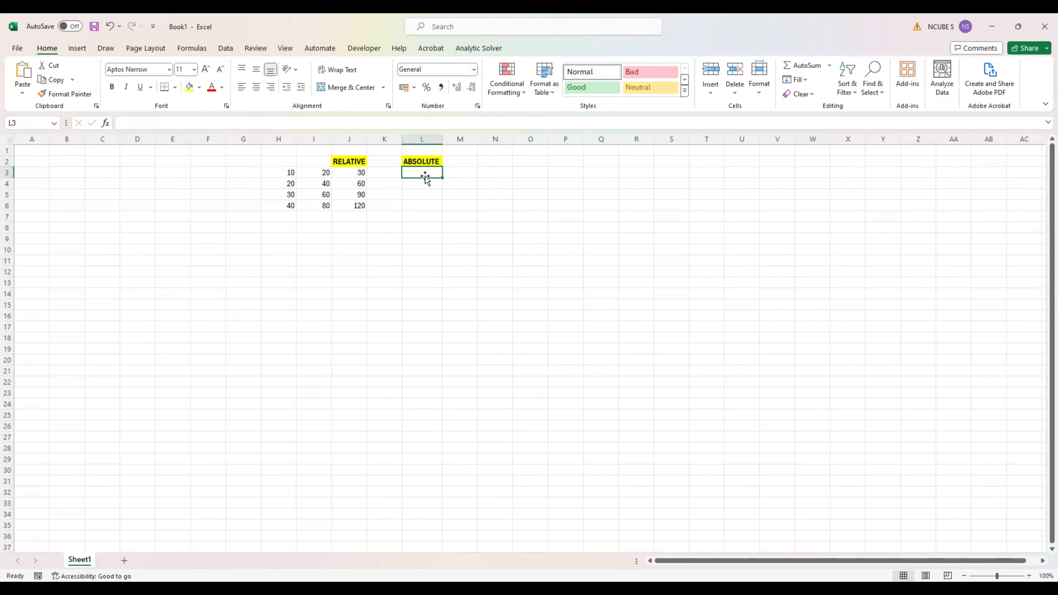
left_click(387, 163)
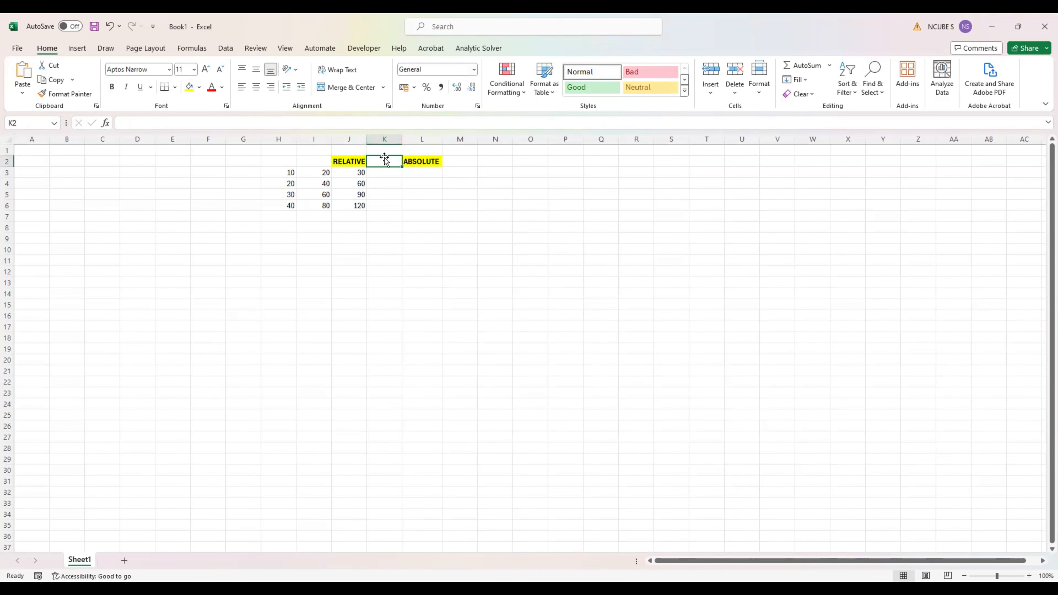
left_click(382, 151)
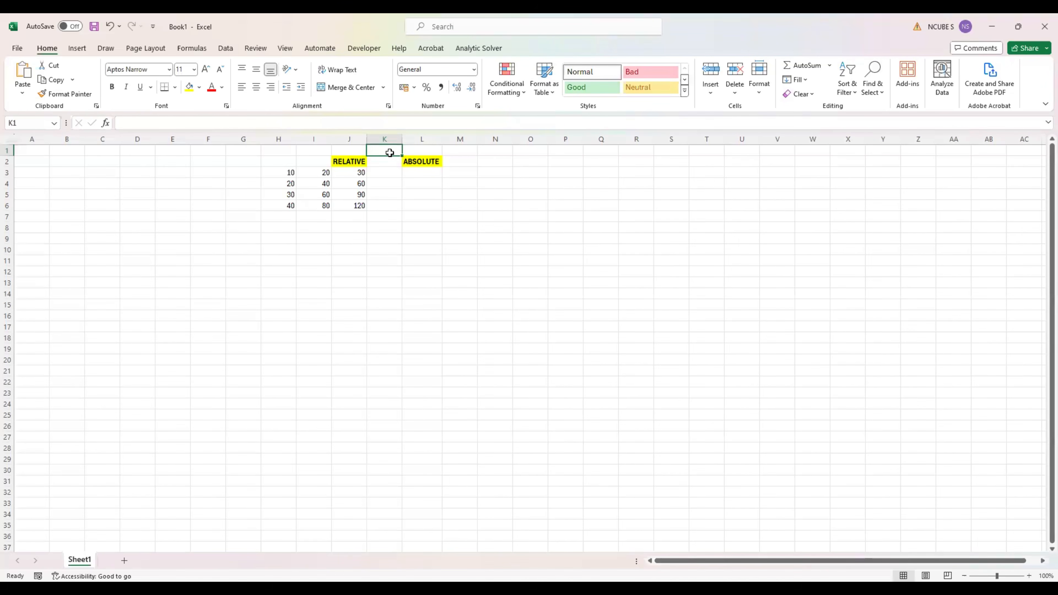
type("15")
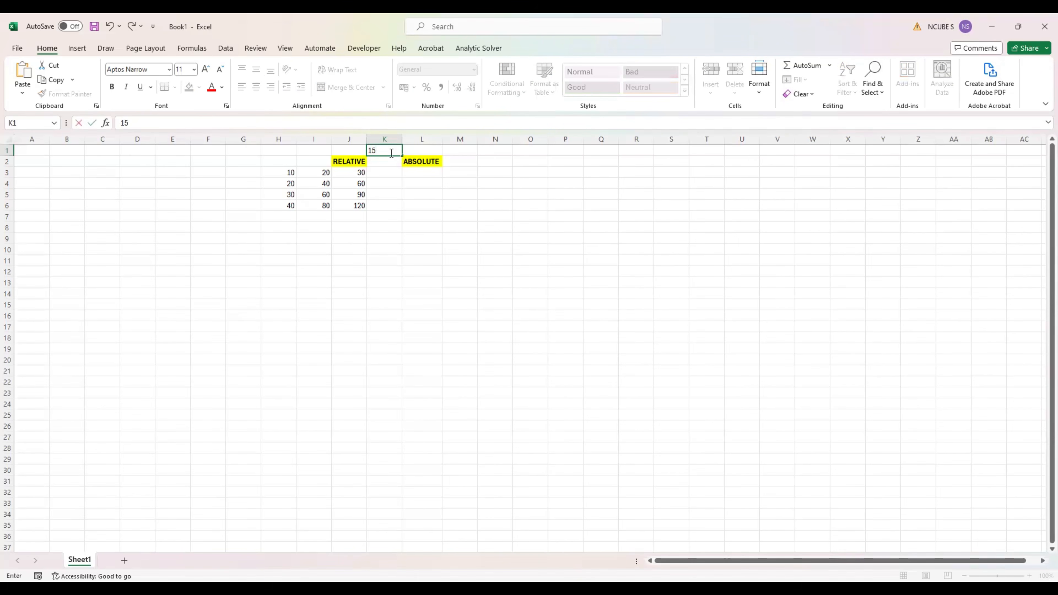
left_click(391, 153)
type("%")
left_click(465, 207)
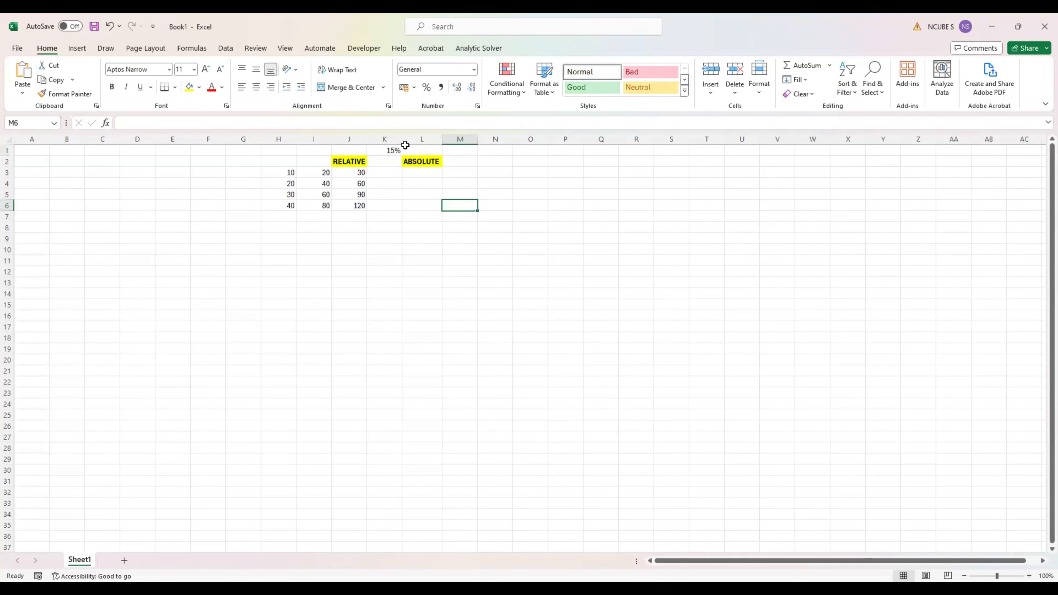
Change the font colour of the percentage in cell K1 to red.
left_click(392, 150)
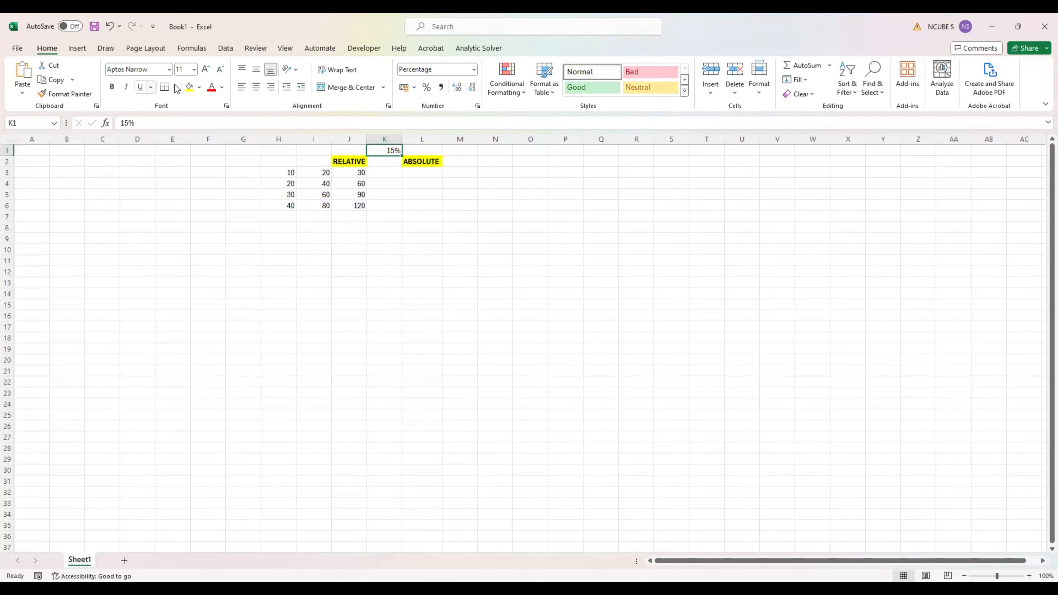
left_click(212, 88)
left_click(553, 293)
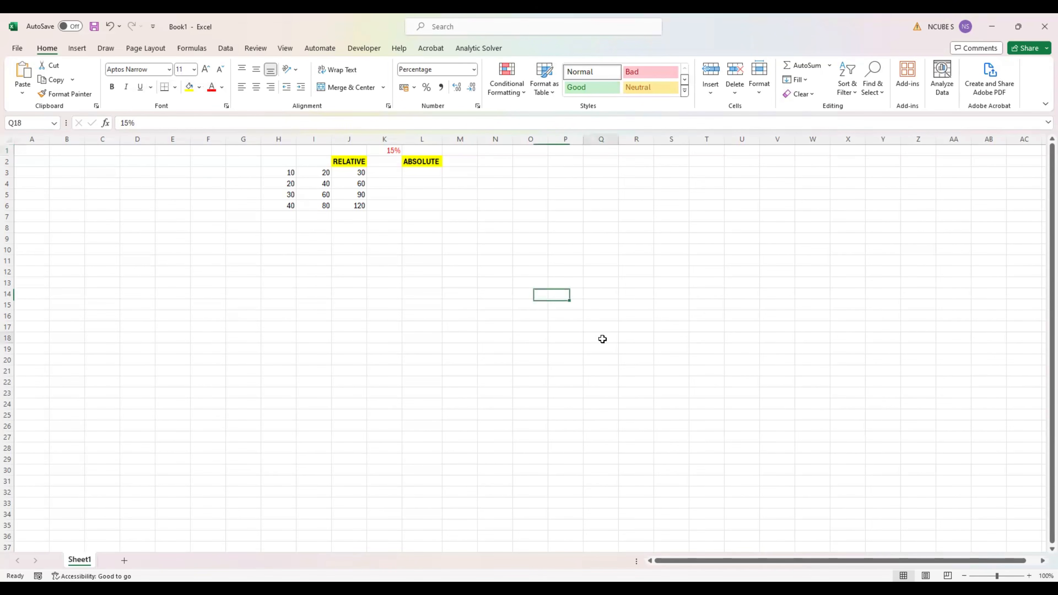
Enter the formula =I3*$K$1 in cell L3 under the ABSOLUTE heading, with an absolute reference to the percentage cell.
left_click(601, 338)
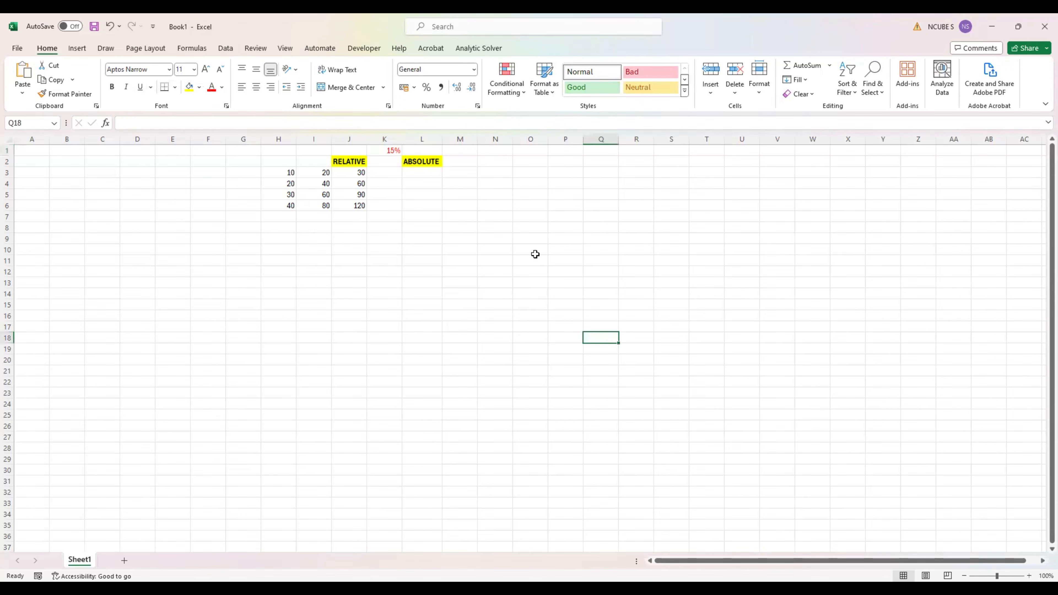
left_click(430, 173)
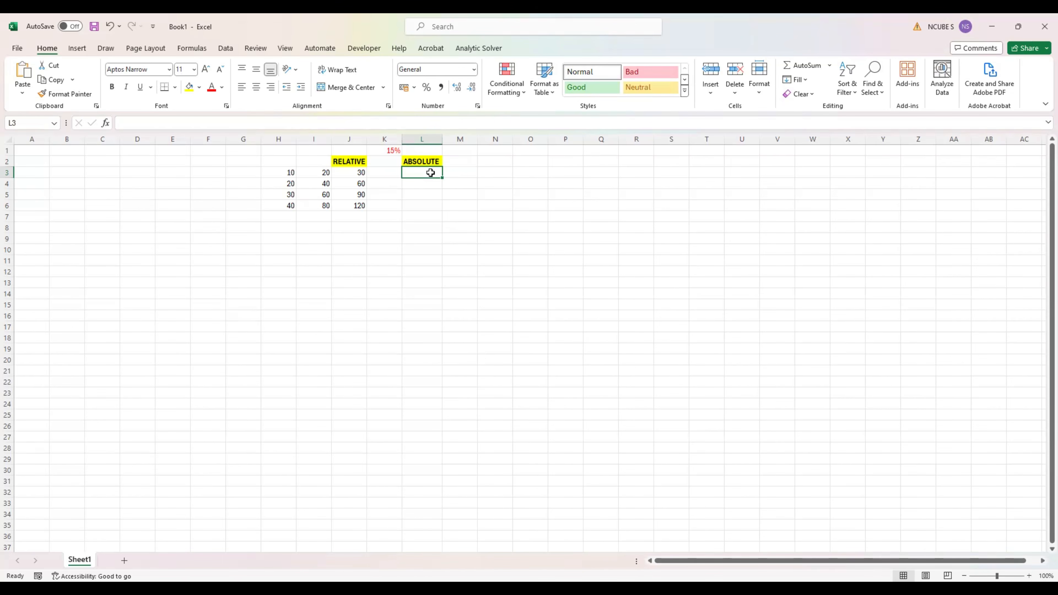
type("=")
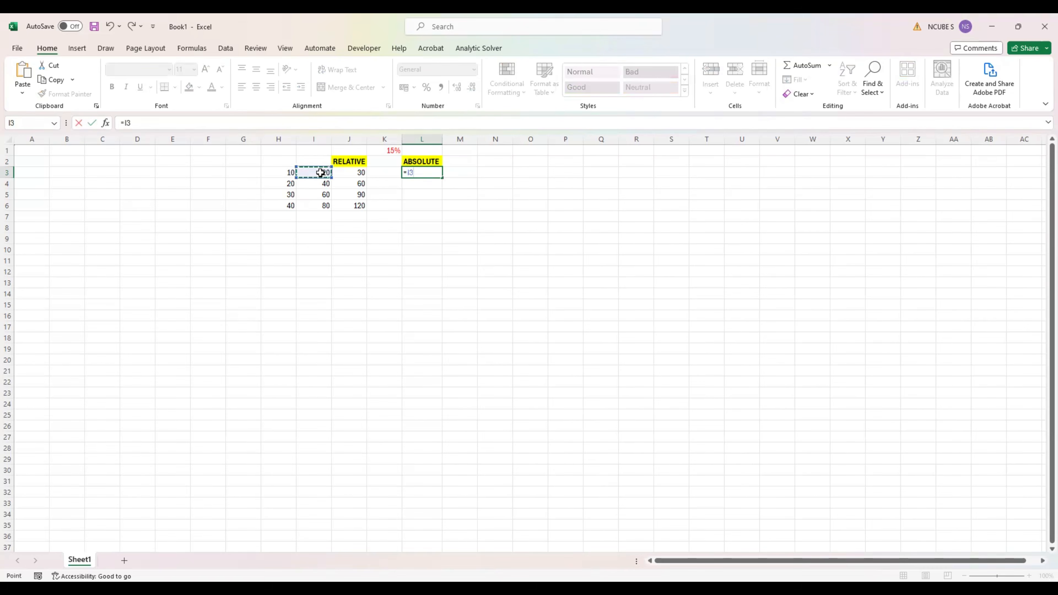
type("*")
left_click(392, 152)
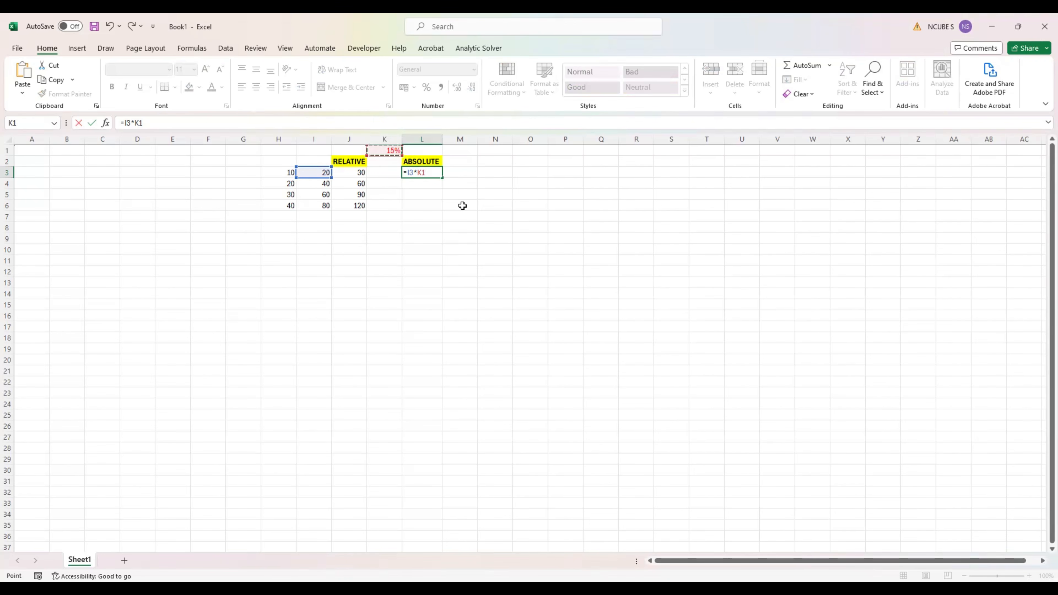
left_click(418, 173)
type("$")
left_click(426, 172)
type("$")
key("Return")
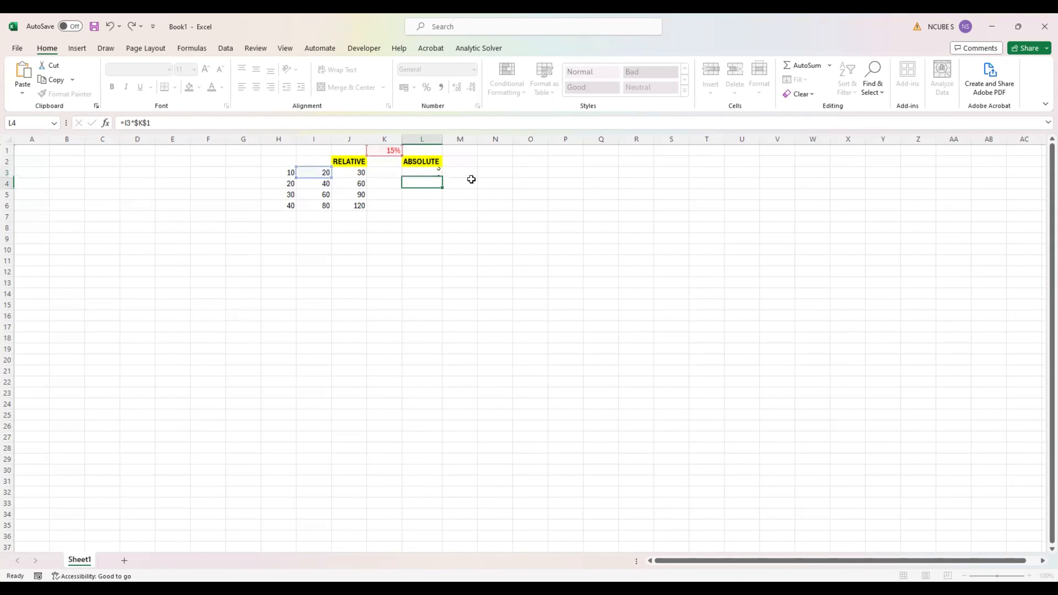
Fill the L3 formula down through cell L6.
left_click(423, 171)
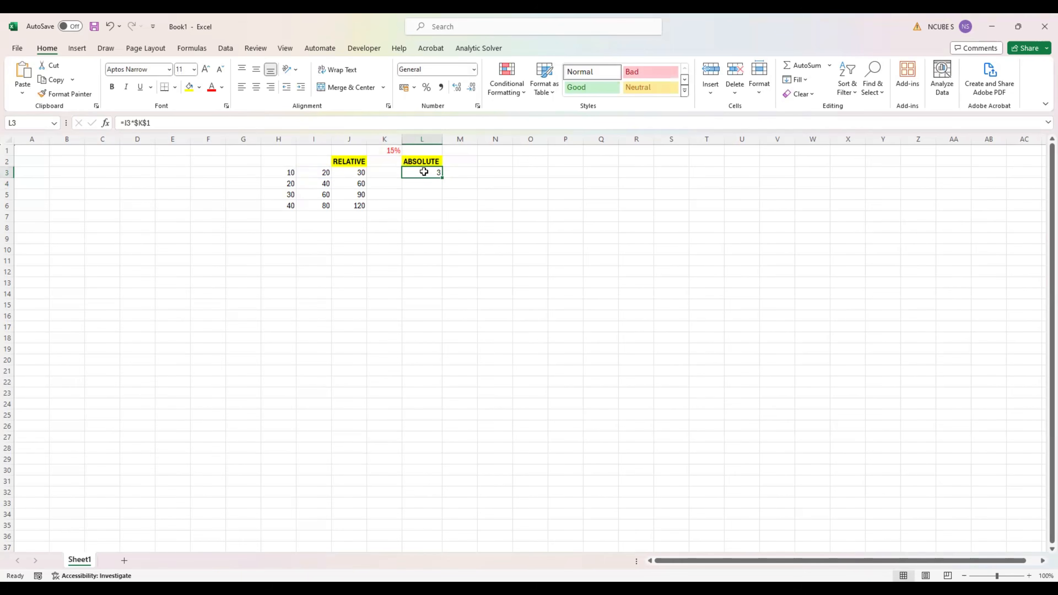
left_click_drag(442, 178, 443, 208)
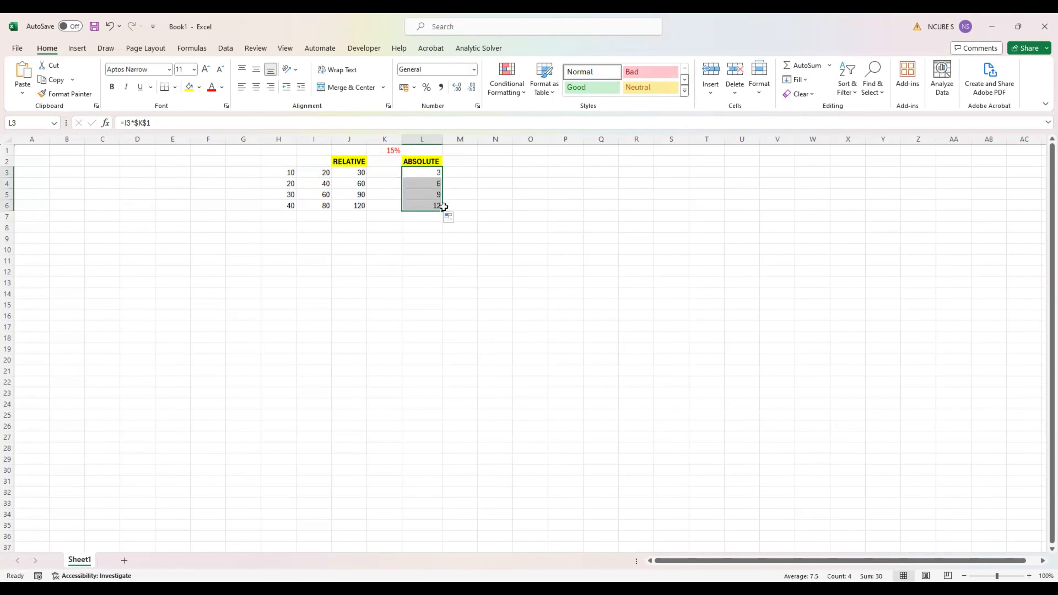
left_click(481, 193)
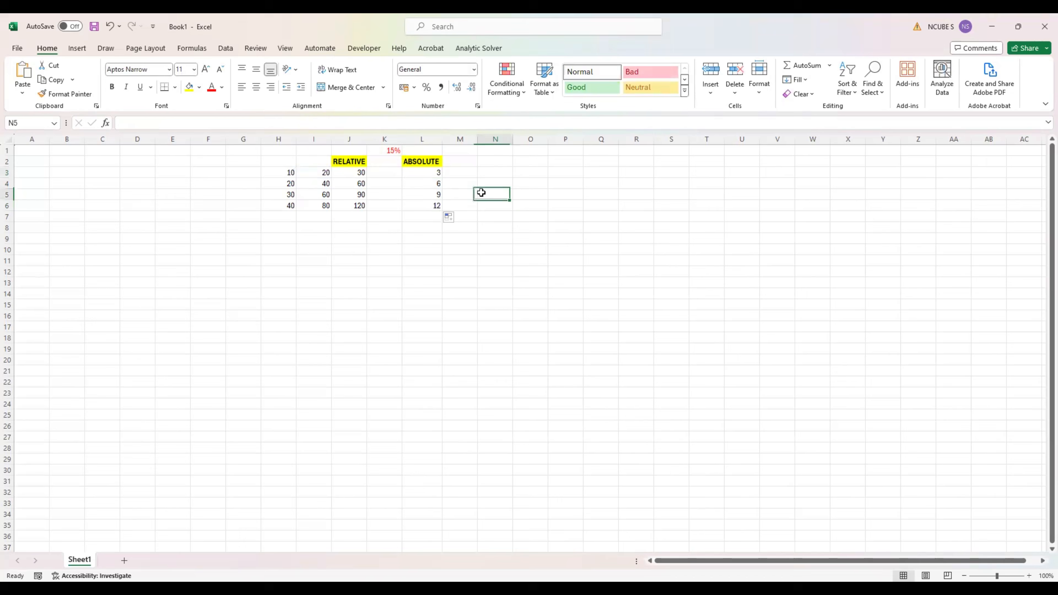
Inspect the formulas in L3 to L6 one by one, comparing how the I and $K$1 references behave.
left_click(424, 172)
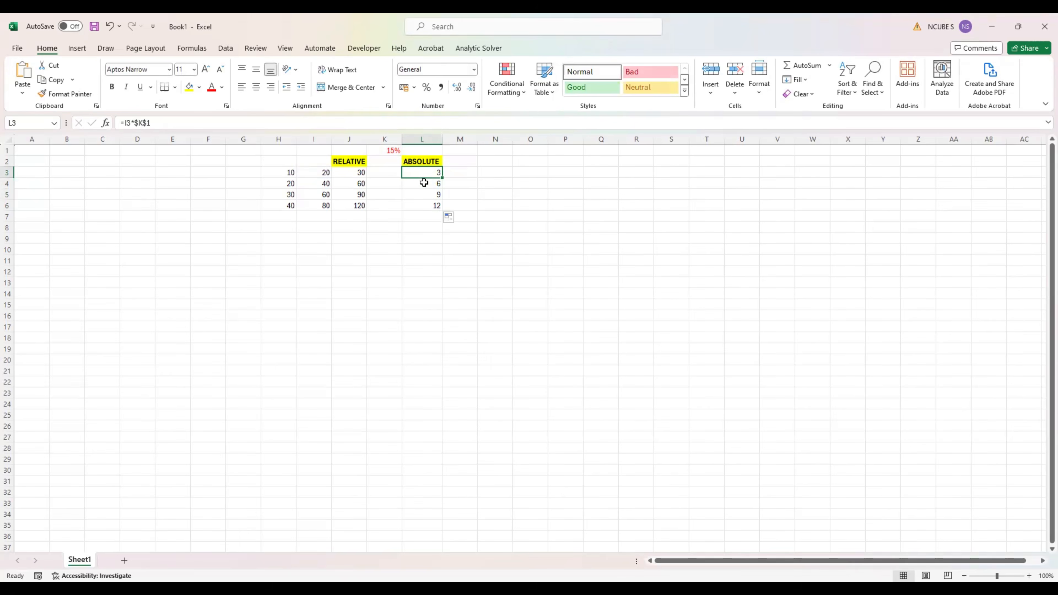
left_click(424, 182)
left_click(424, 196)
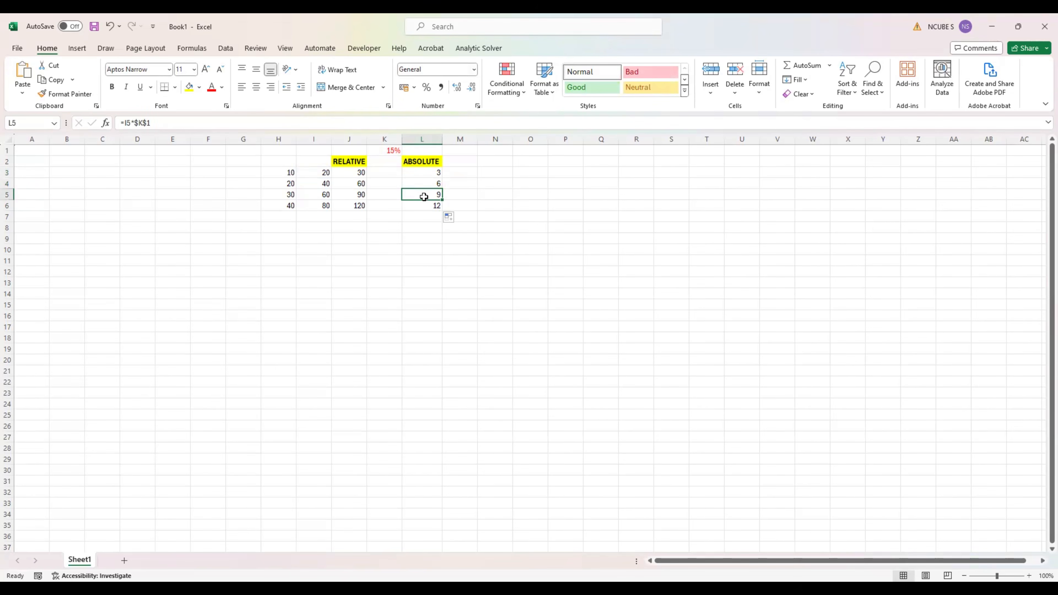
left_click(423, 207)
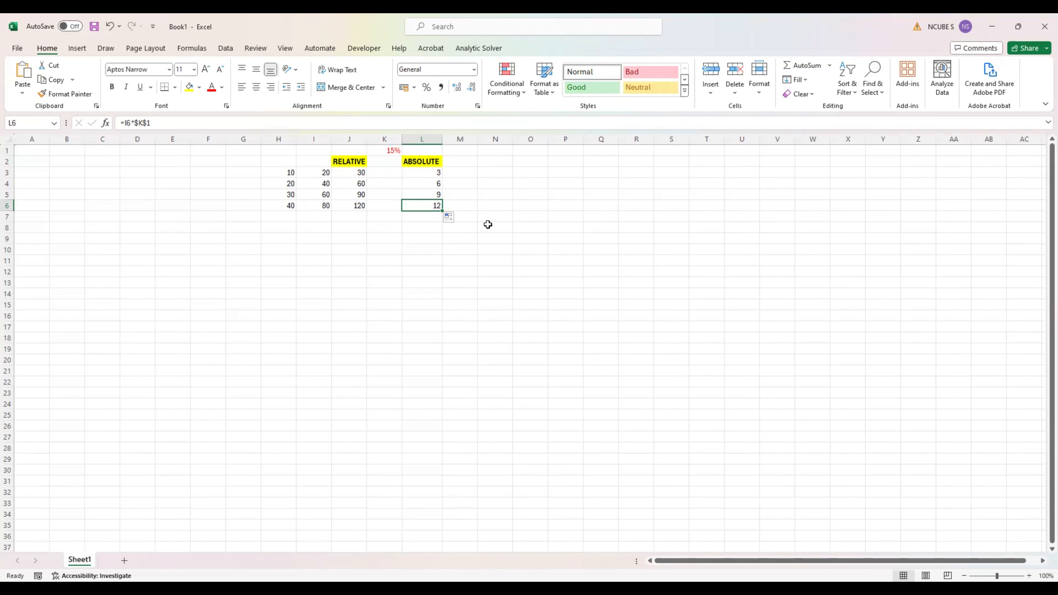
Review the macro security options in the Trust Center's Macro Settings and dismiss the dialog.
left_click(372, 47)
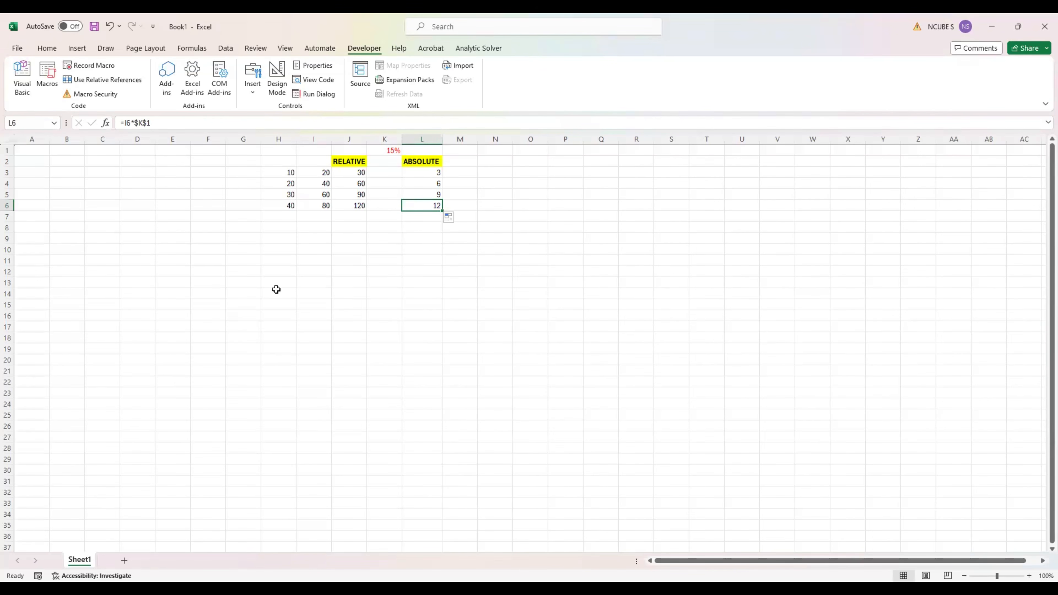
left_click(105, 96)
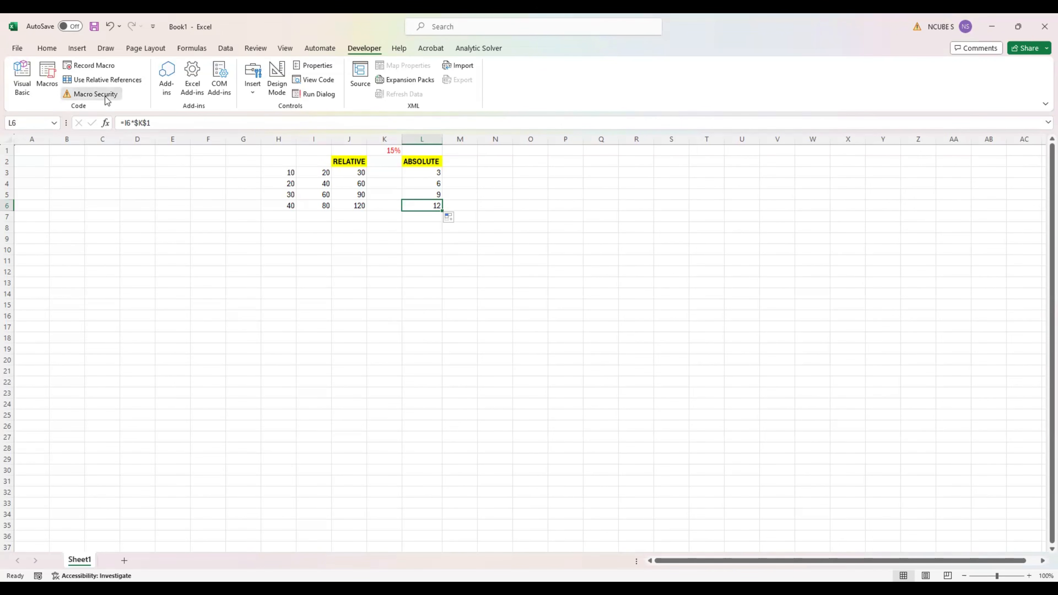
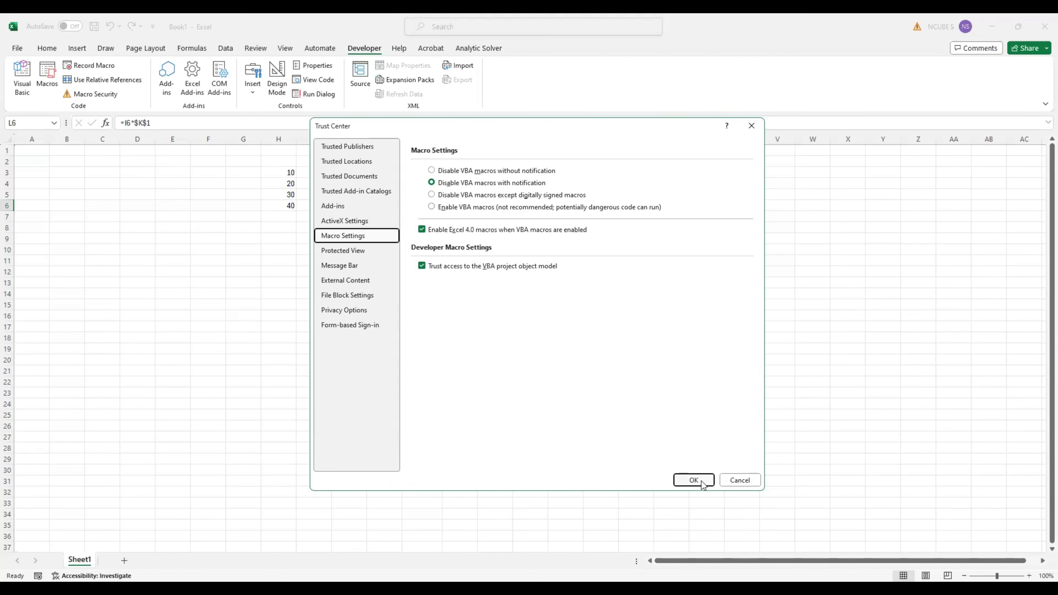
left_click(739, 480)
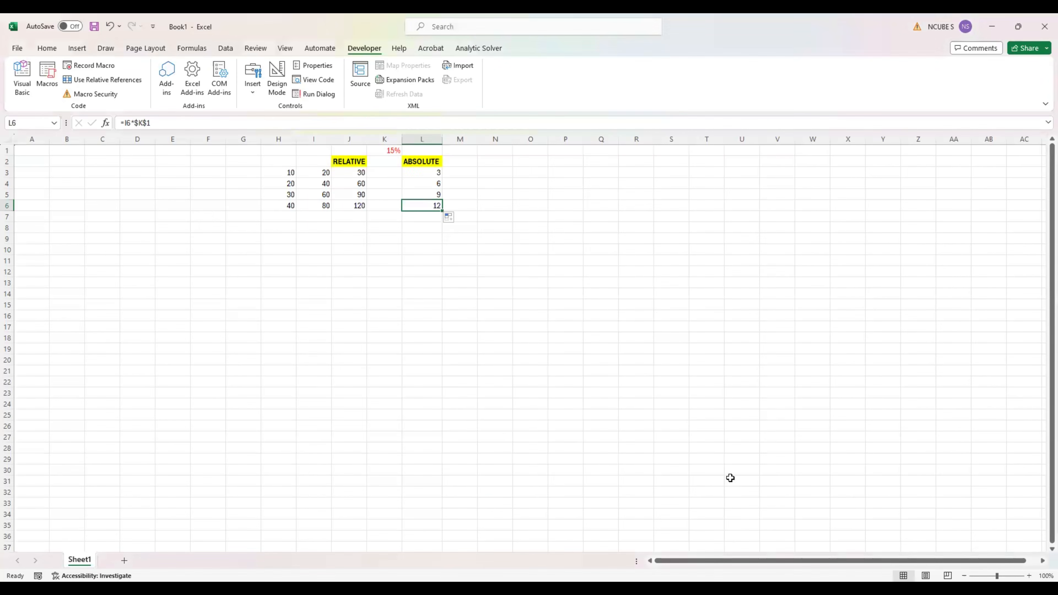
left_click(374, 291)
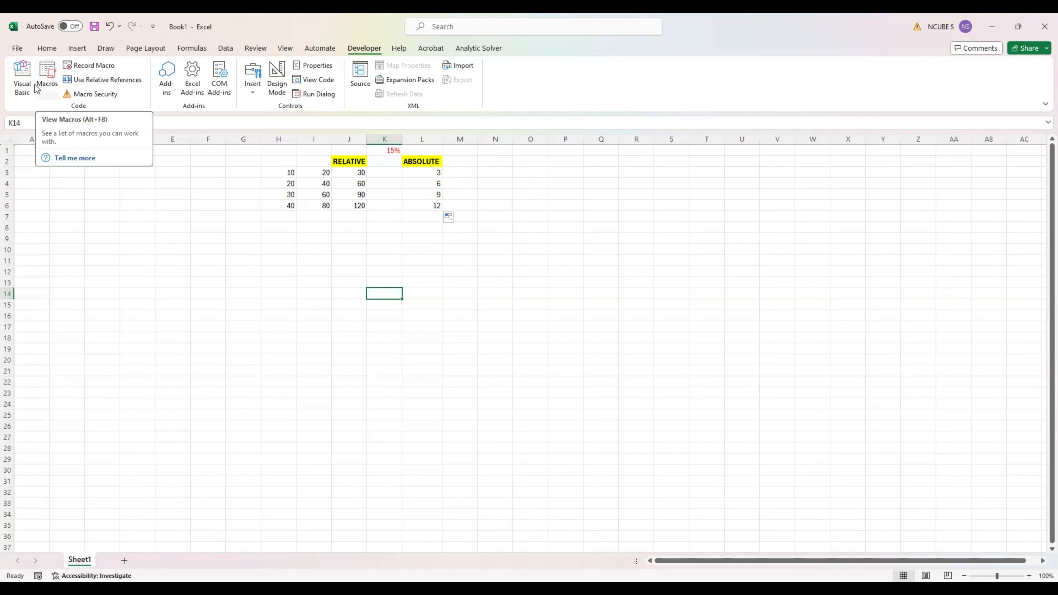
View the Module1 code window in the Visual Basic editor and return to the worksheet.
left_click(15, 83)
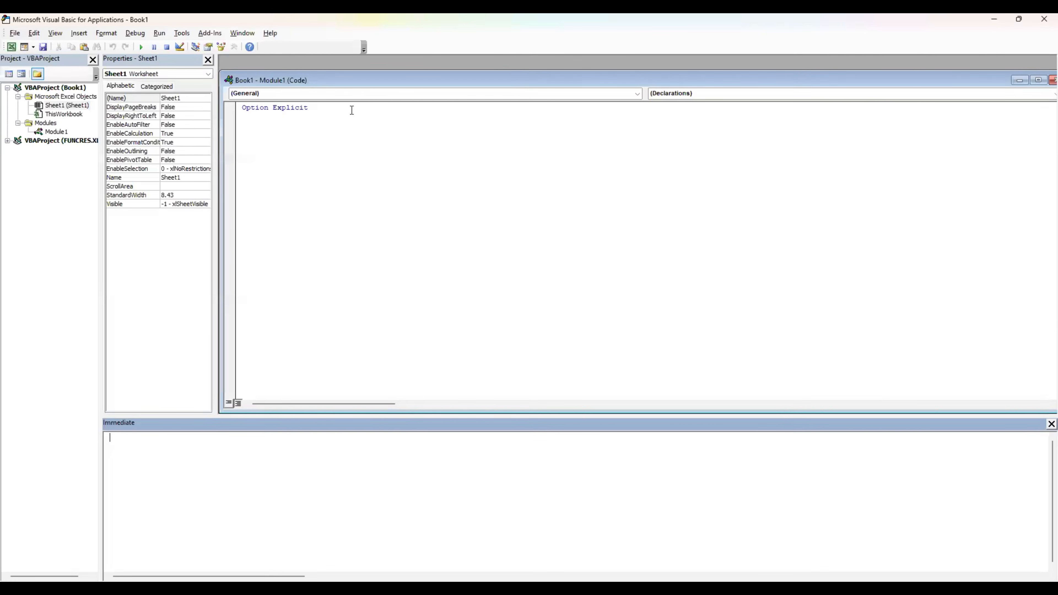
left_click(351, 124)
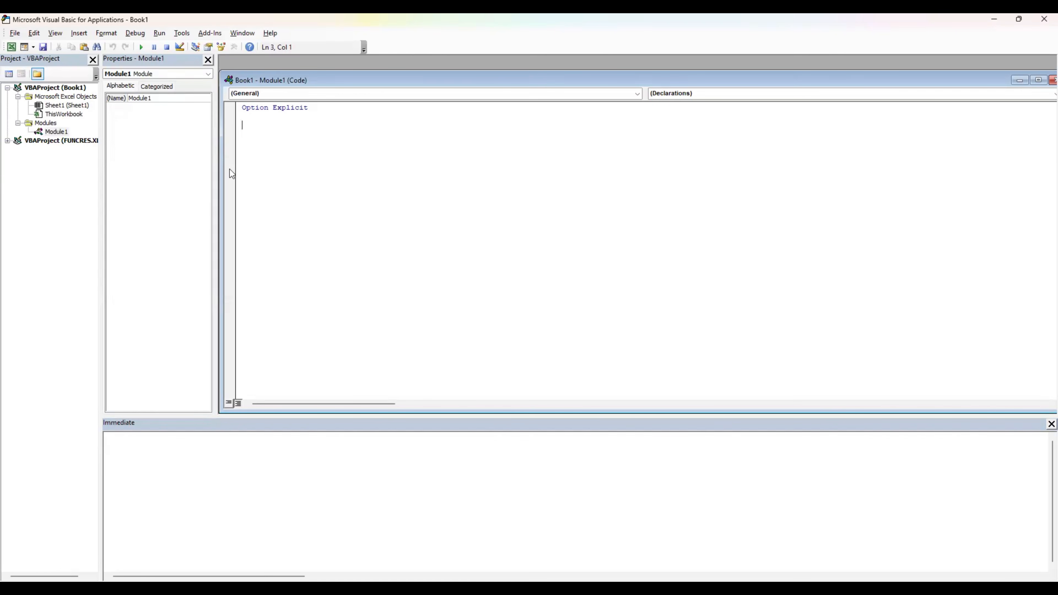
left_click(11, 49)
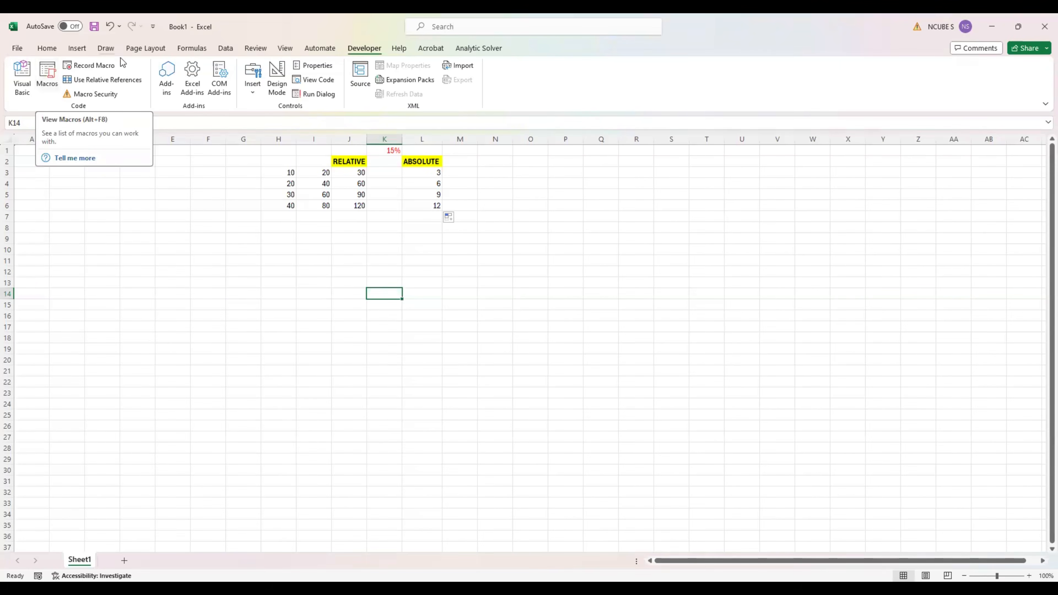
Start setting up a new macro recording and name the macro VAT_AMOUNT.
left_click(106, 66)
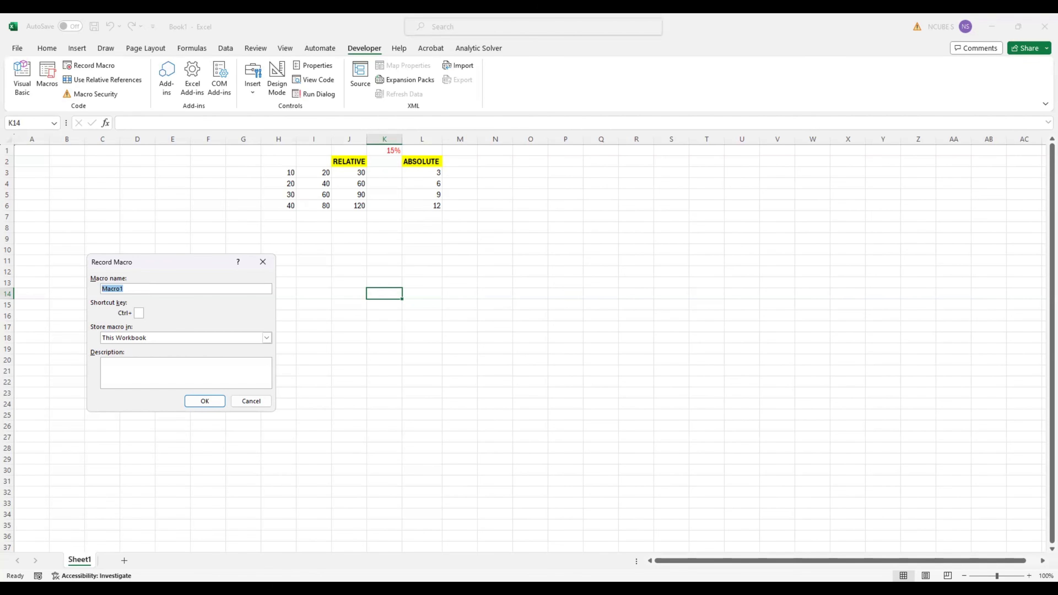
type("v")
type("V")
type("AT")
type("_AMO")
type("UN")
Try to assign 3 as the macro's shortcut key.
left_click(139, 312)
type("Y")
key("BackSpace")
type("3")
Enter the macro description "Vat amount fo the month".
left_click(140, 361)
type("Vat anou")
key("BackSpace")
key("BackSpace")
key("BackSpace")
type("mount fo")
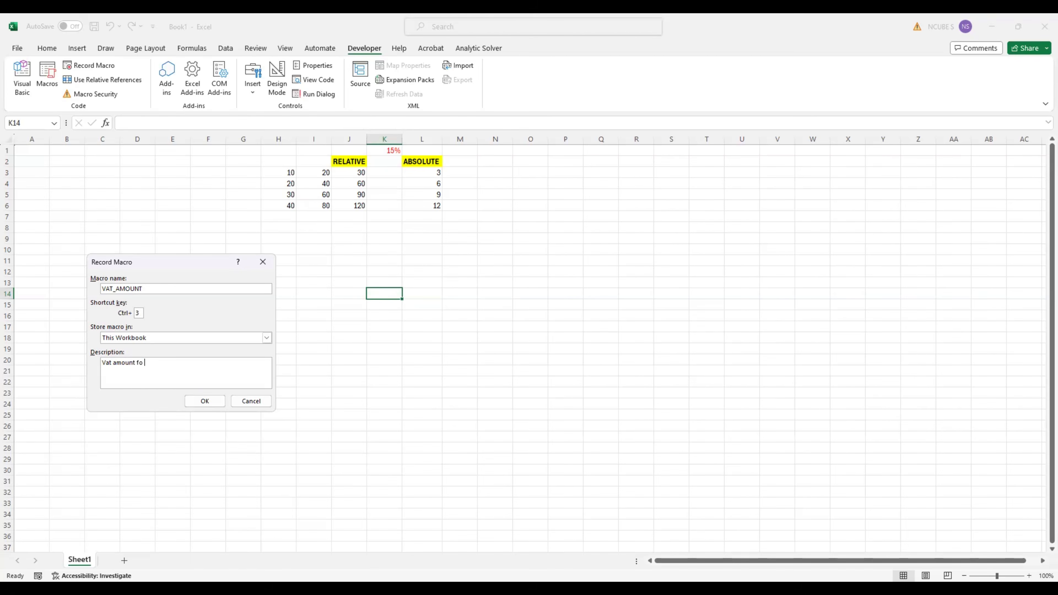
type(" the month")
Set the macro's shortcut letter to t and start recording it in this workbook.
left_click(204, 401)
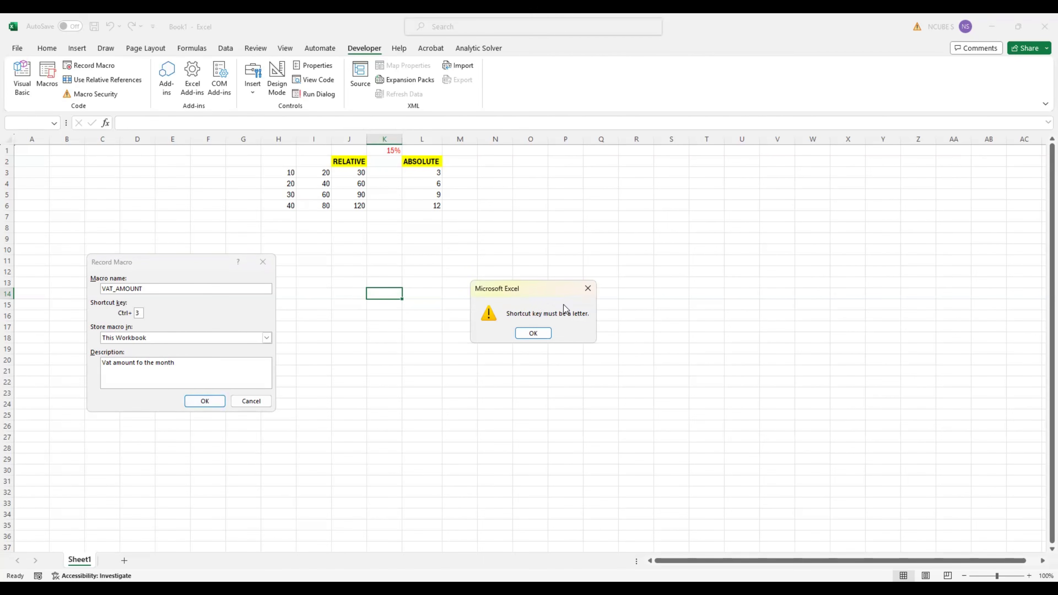
left_click(533, 333)
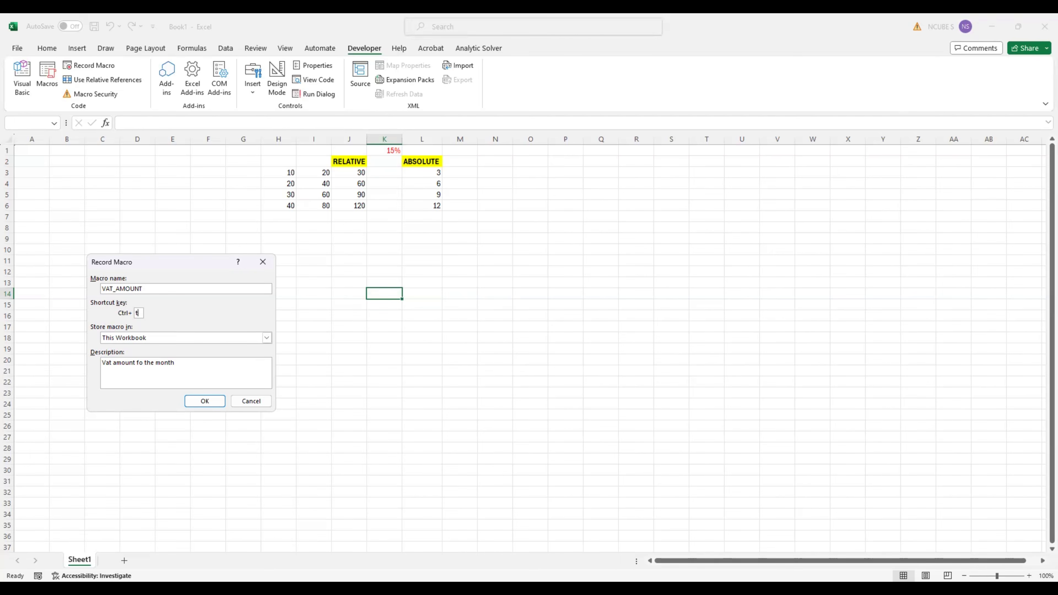
left_click(200, 399)
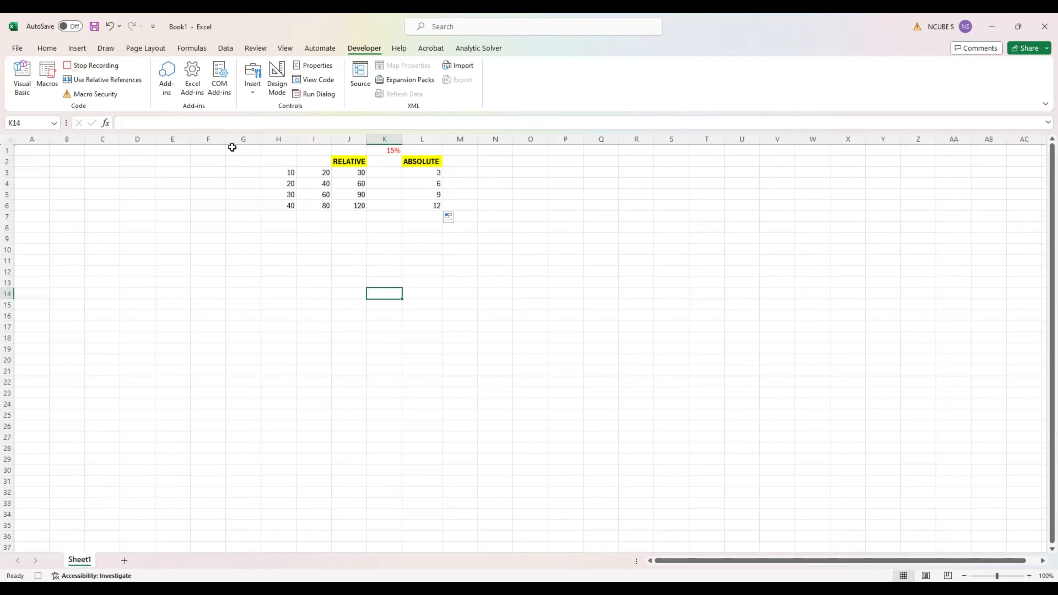
Enter the heading VAT AMOUNT FOR THE MONTH in cell G1.
left_click(249, 149)
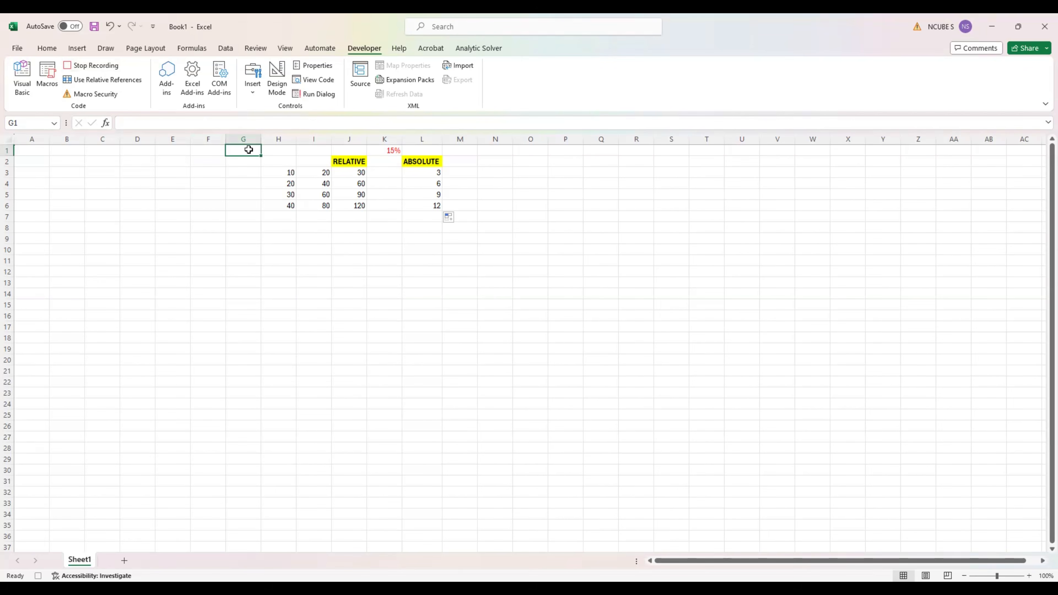
type("VAT")
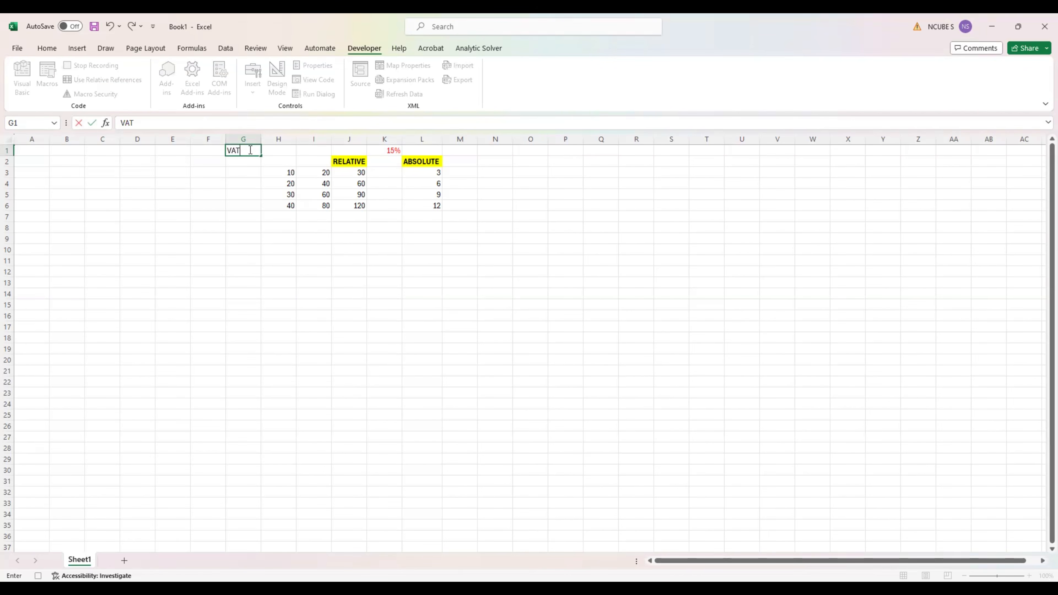
type(" AMOUNT FOR THE")
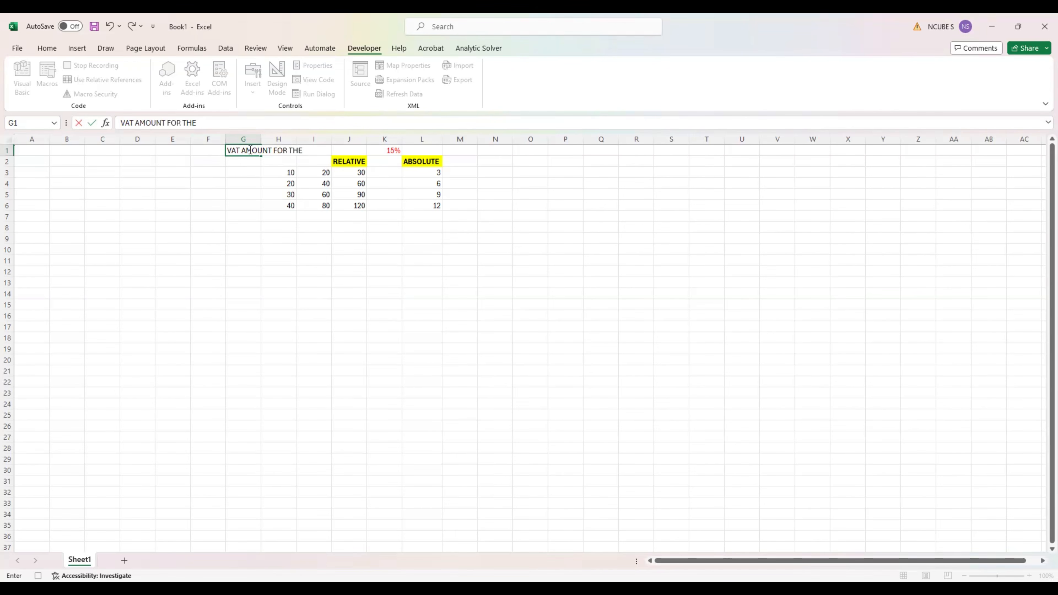
type(" MONTH")
left_click(275, 190)
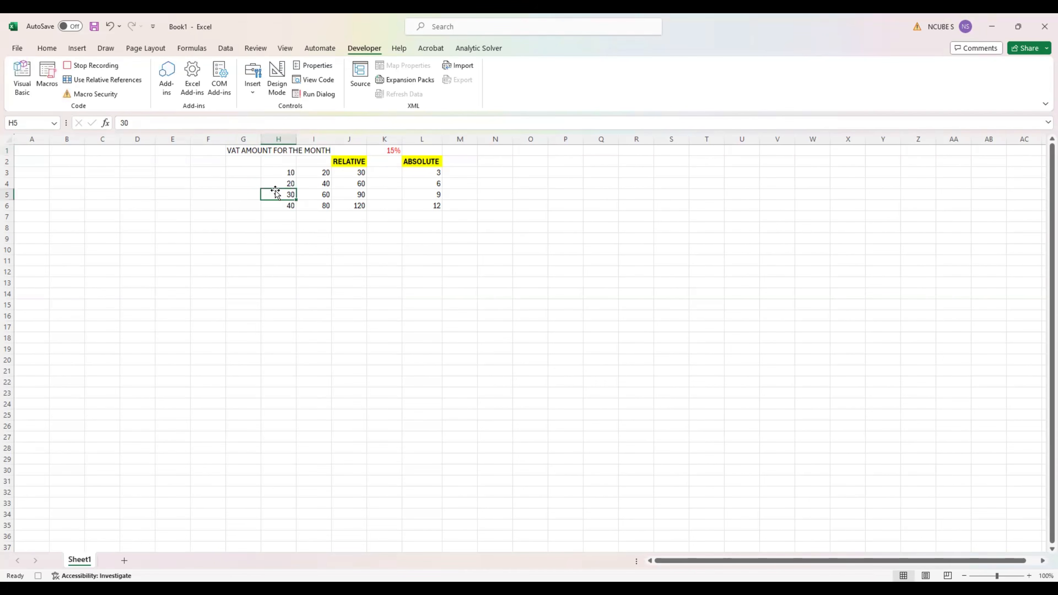
Format the VAT heading across G1:I1 with bold, underlined text and a light green fill.
left_click(237, 151)
left_click_drag(237, 151, 326, 151)
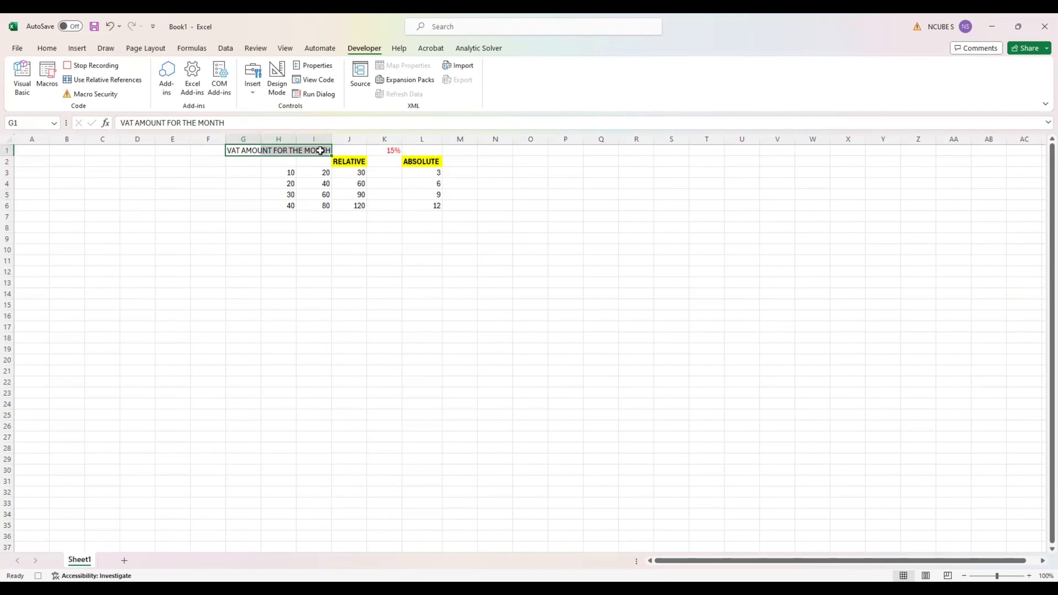
left_click(46, 48)
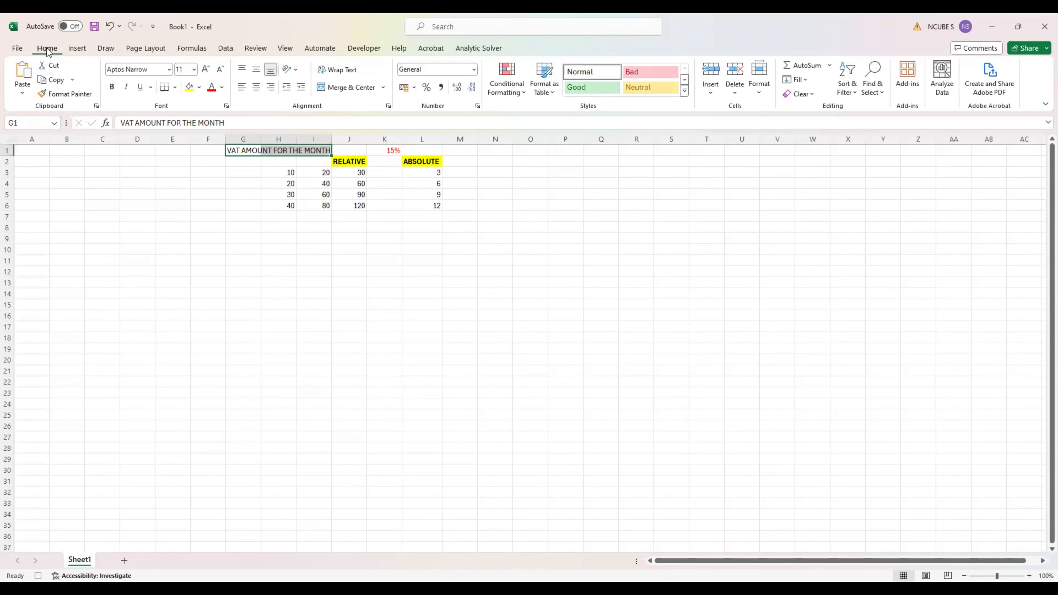
left_click(112, 86)
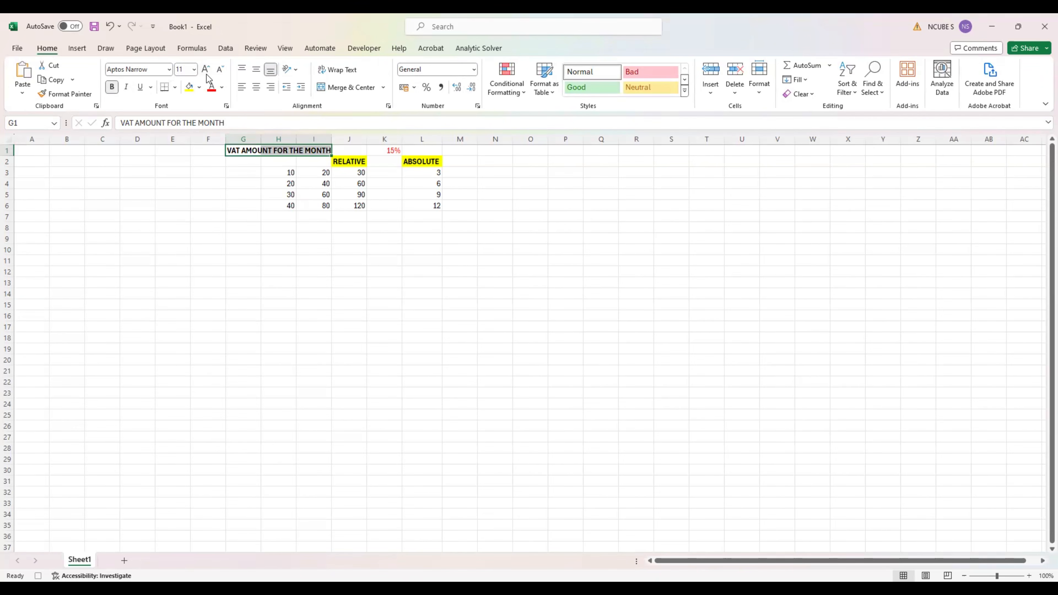
left_click(139, 88)
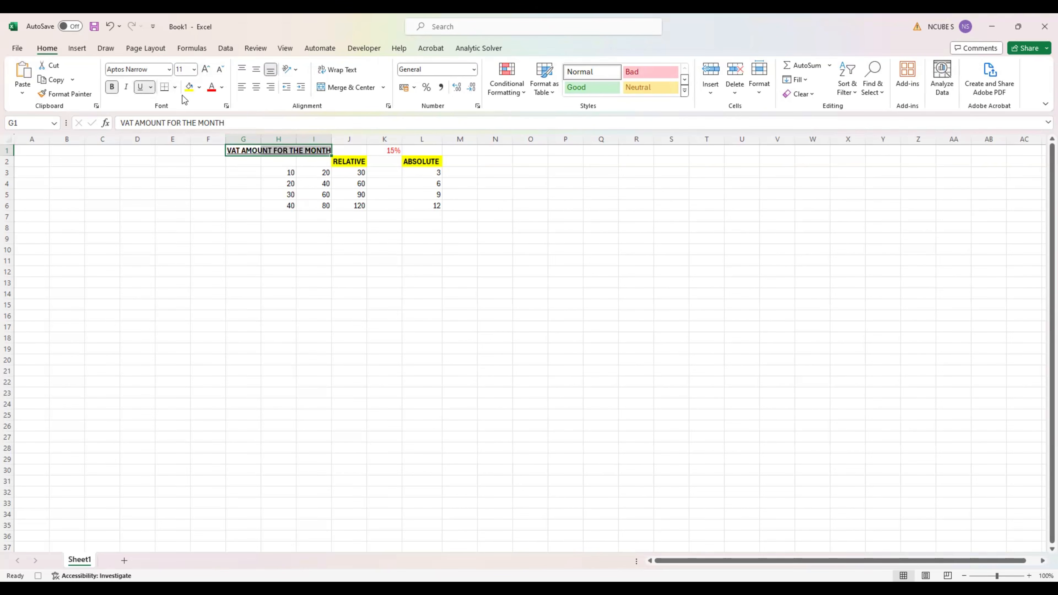
left_click(199, 87)
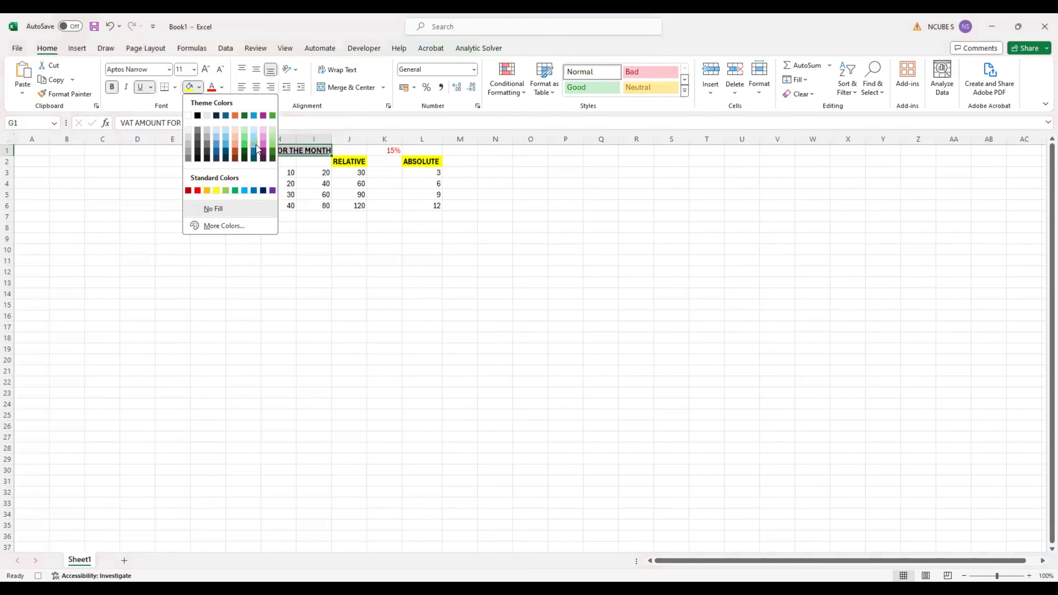
left_click(243, 131)
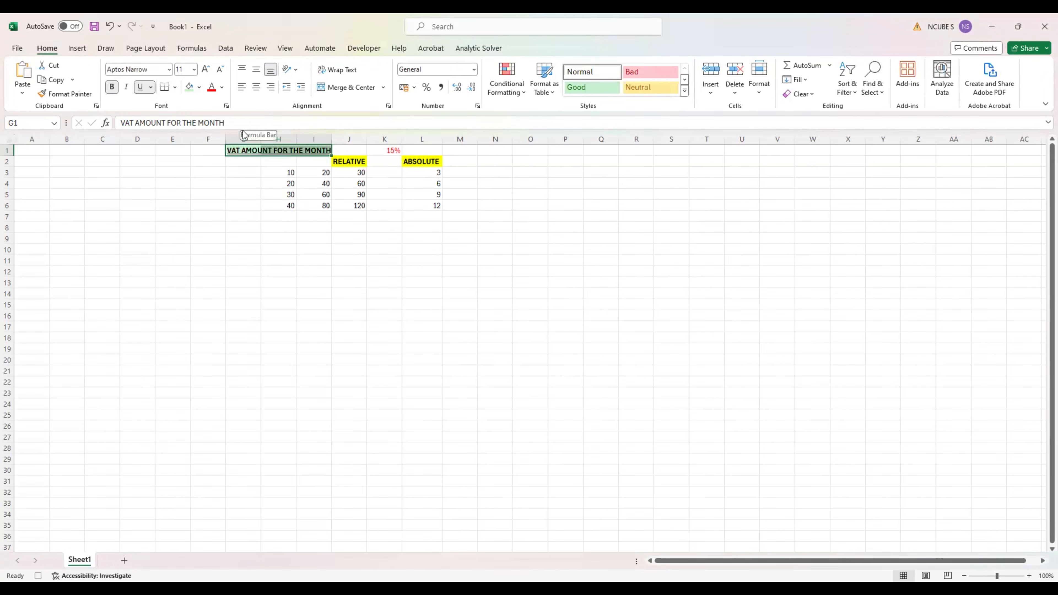
Change the VAT heading across G1:I1 to white text on a black fill.
left_click(222, 87)
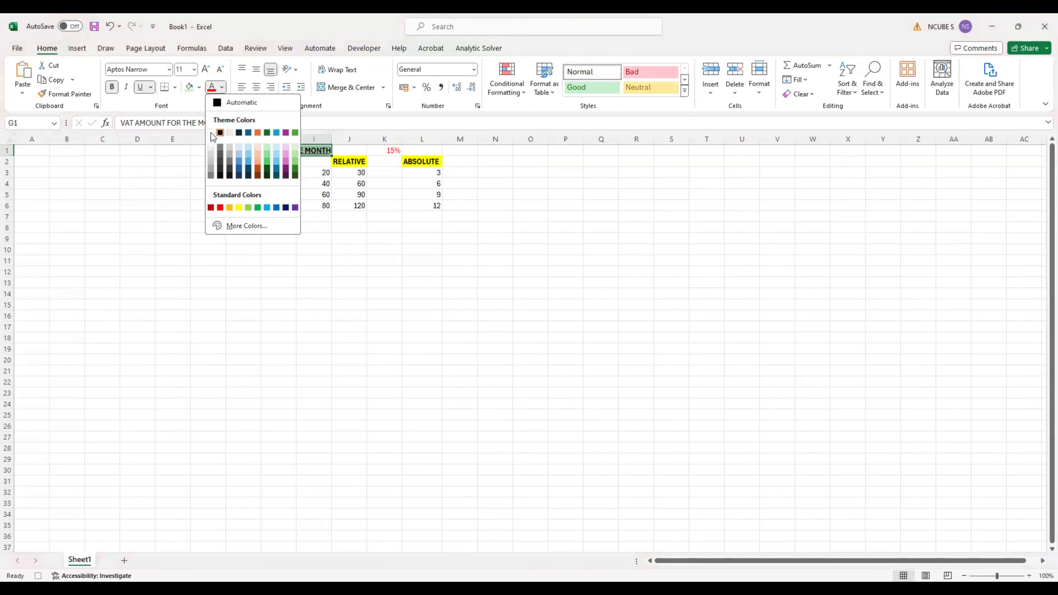
left_click(210, 132)
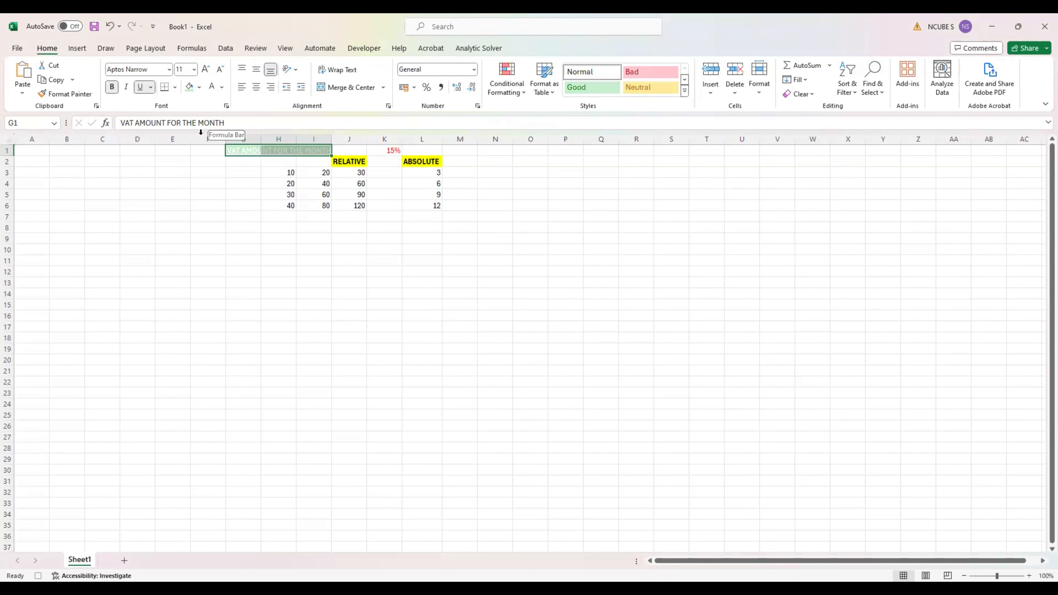
left_click(199, 88)
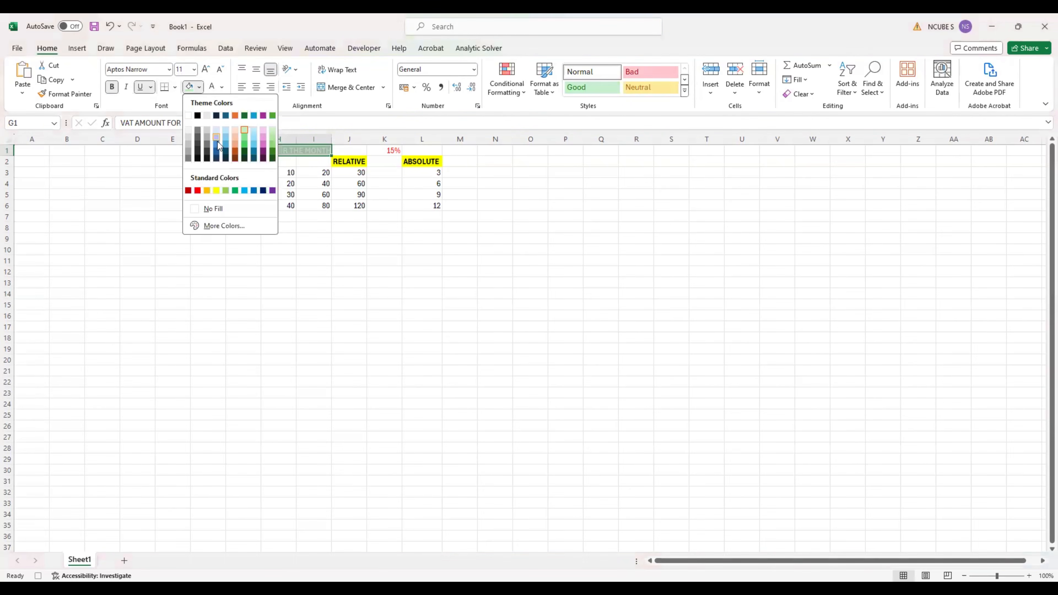
left_click(198, 115)
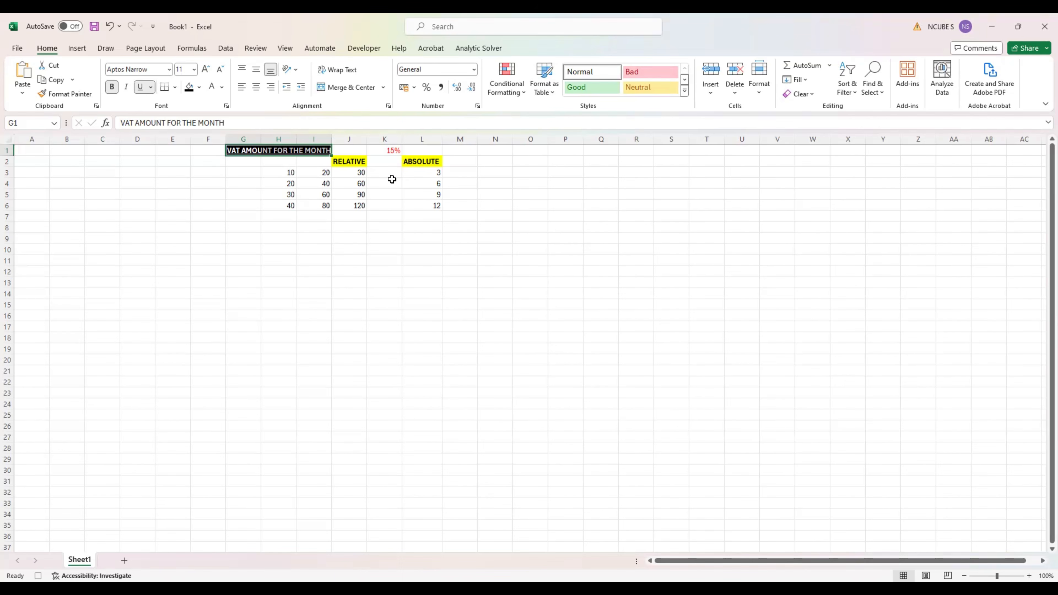
Add a conditional formatting rule to L3:L6 that highlights values greater than 7.5 with Light Red Fill with Dark Red Text.
left_click(429, 173)
left_click_drag(429, 173, 433, 204)
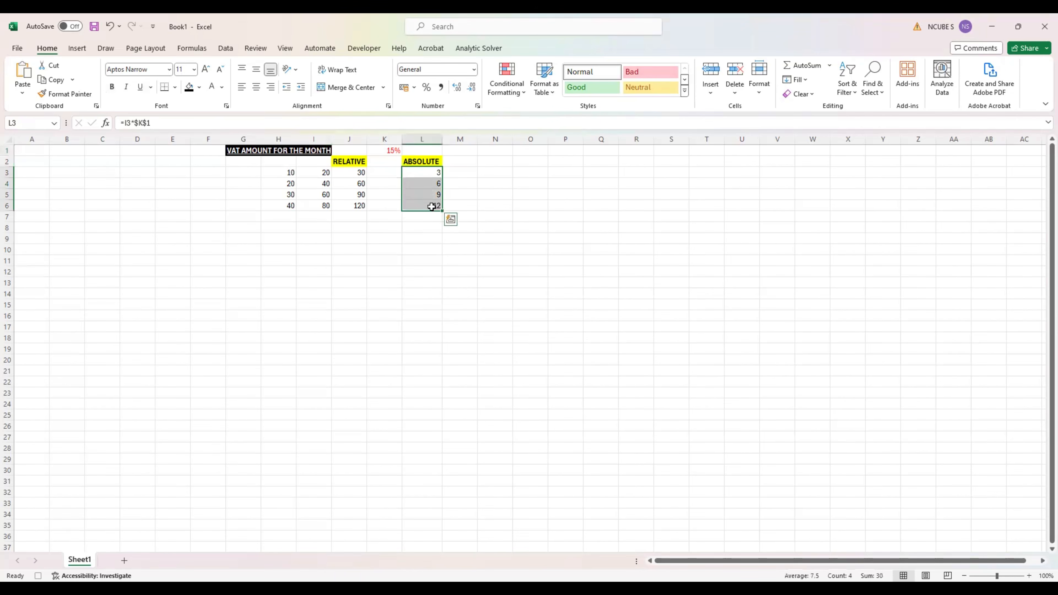
left_click(515, 93)
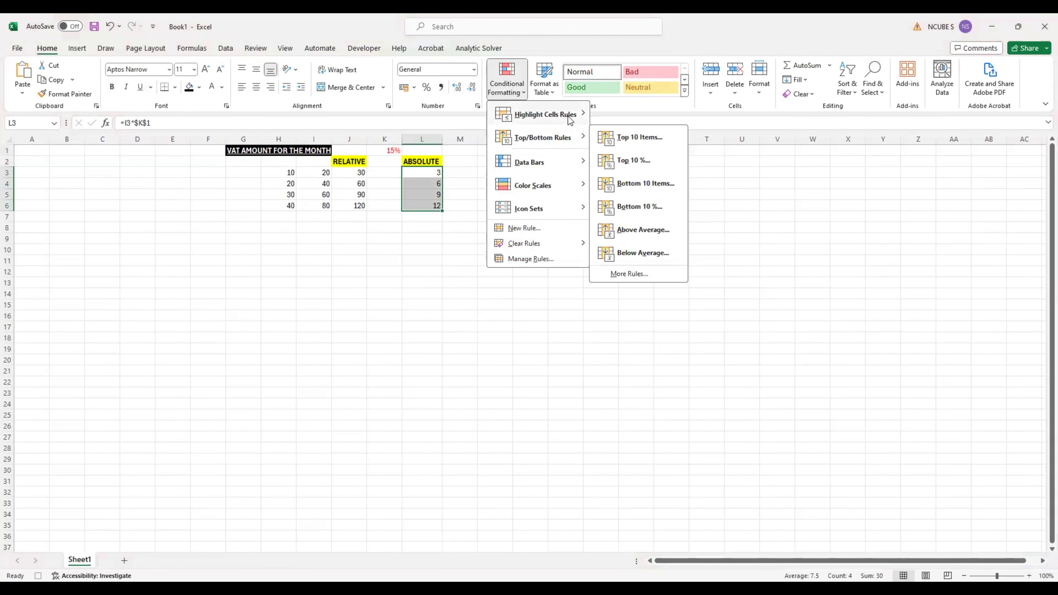
mouse_move(569, 120)
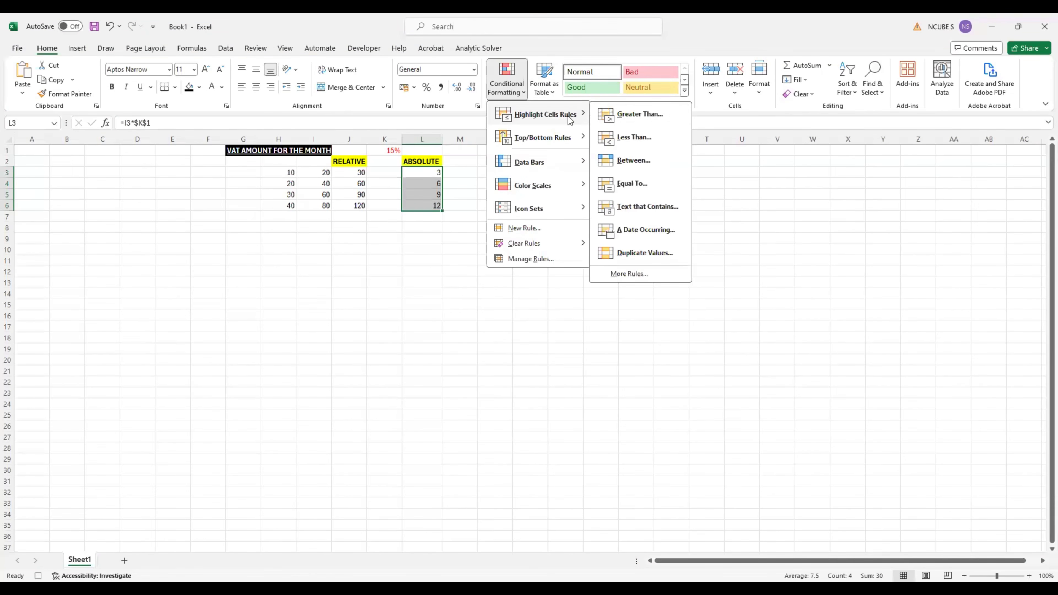
left_click(615, 120)
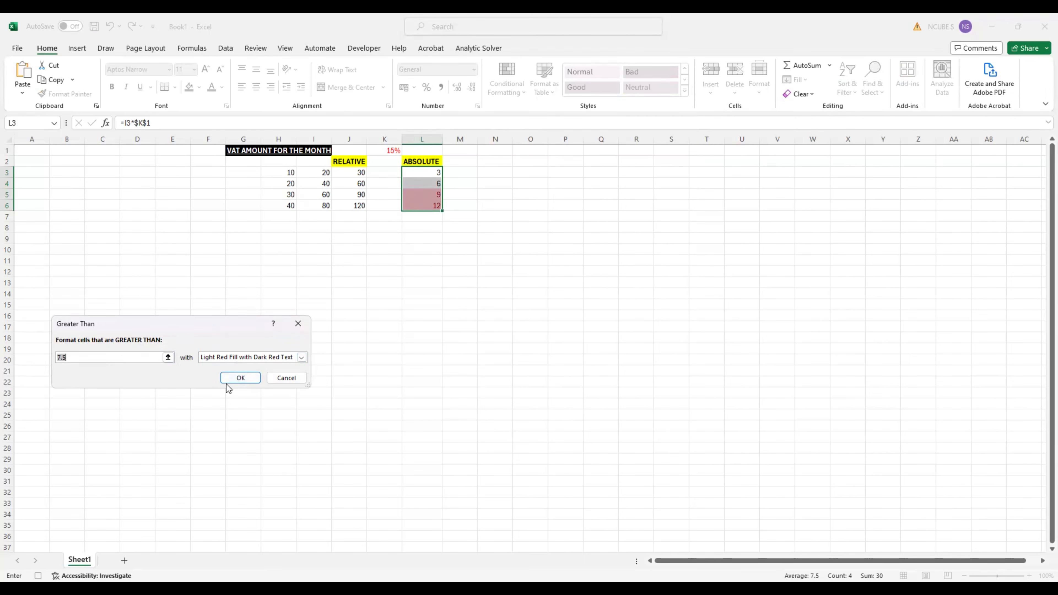
left_click(232, 379)
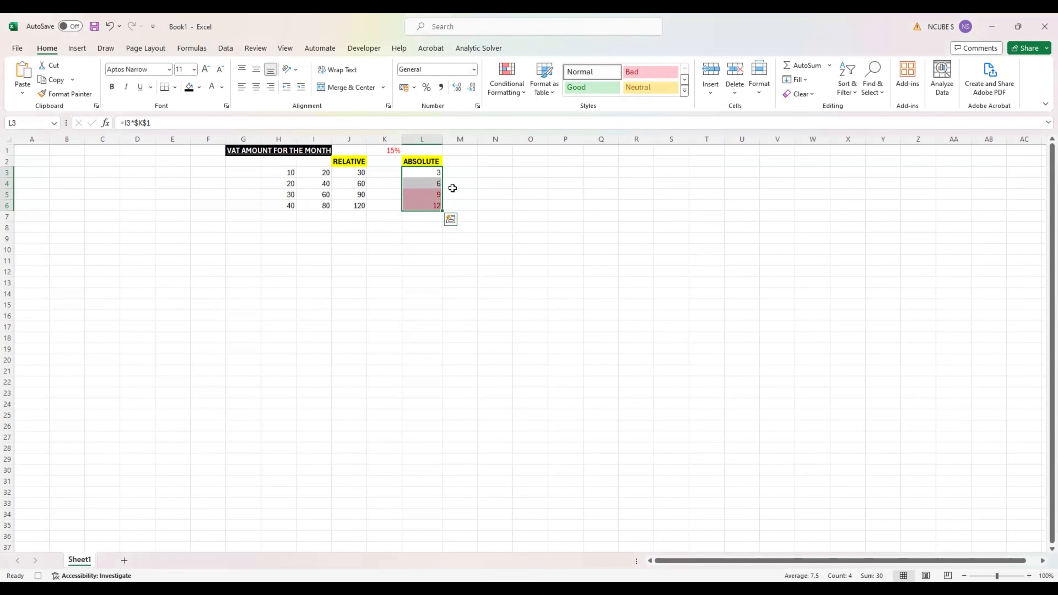
left_click(495, 196)
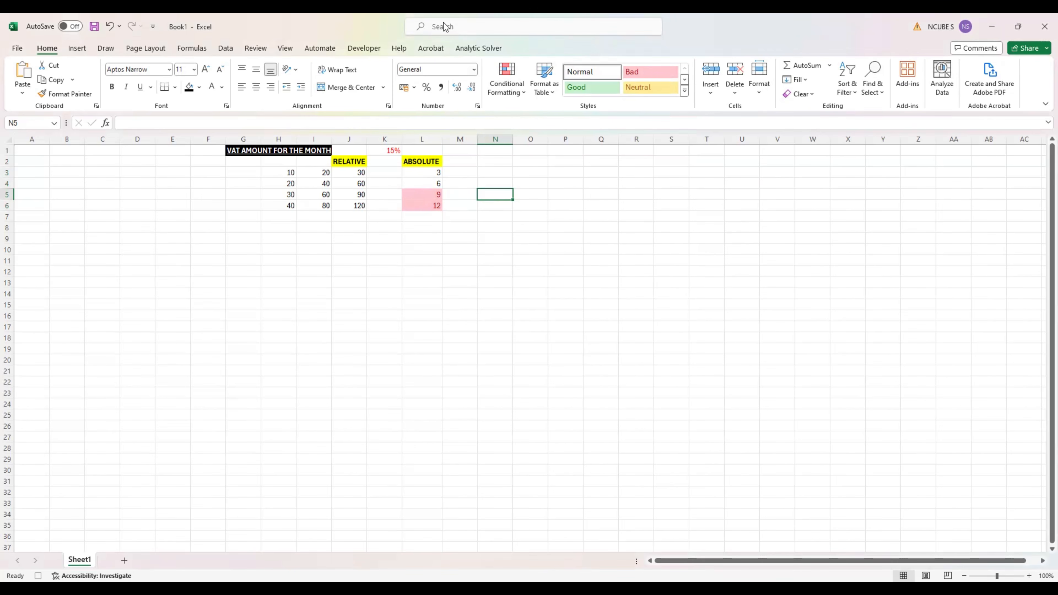
Stop recording the macro and add a second worksheet to the workbook.
left_click(371, 51)
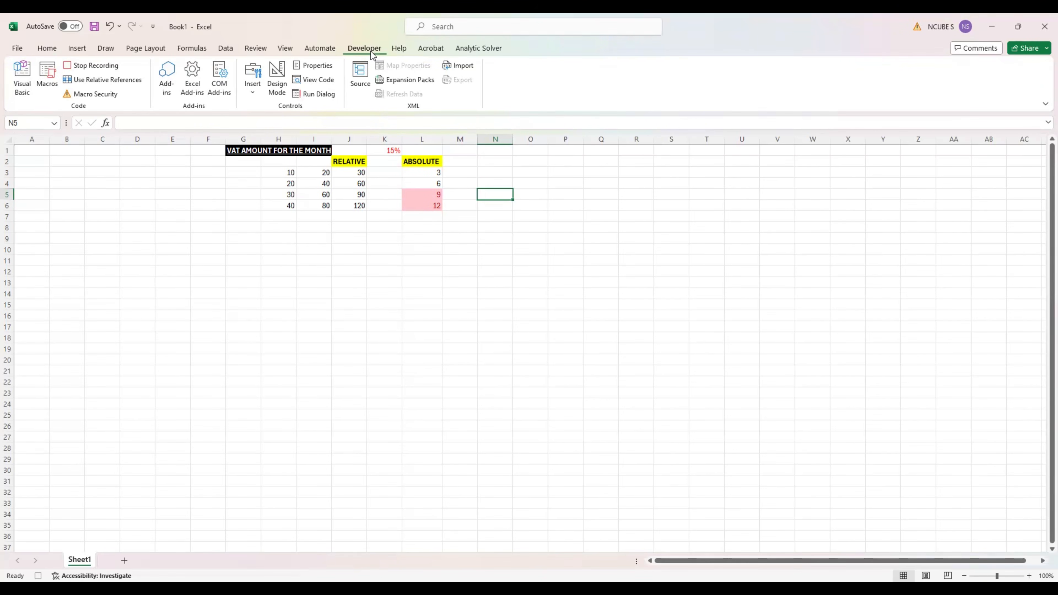
left_click(93, 66)
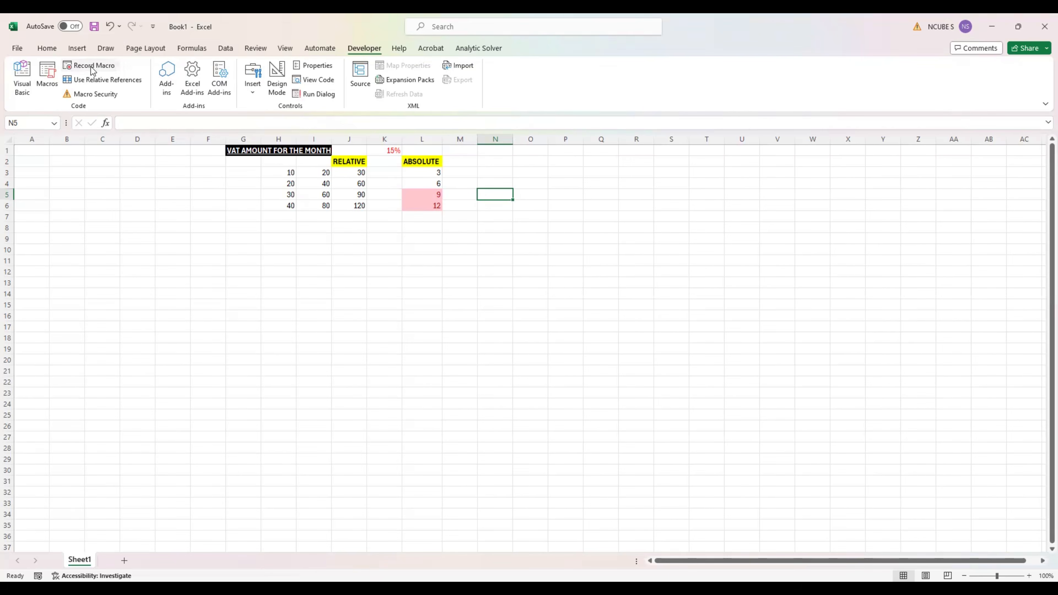
left_click(122, 561)
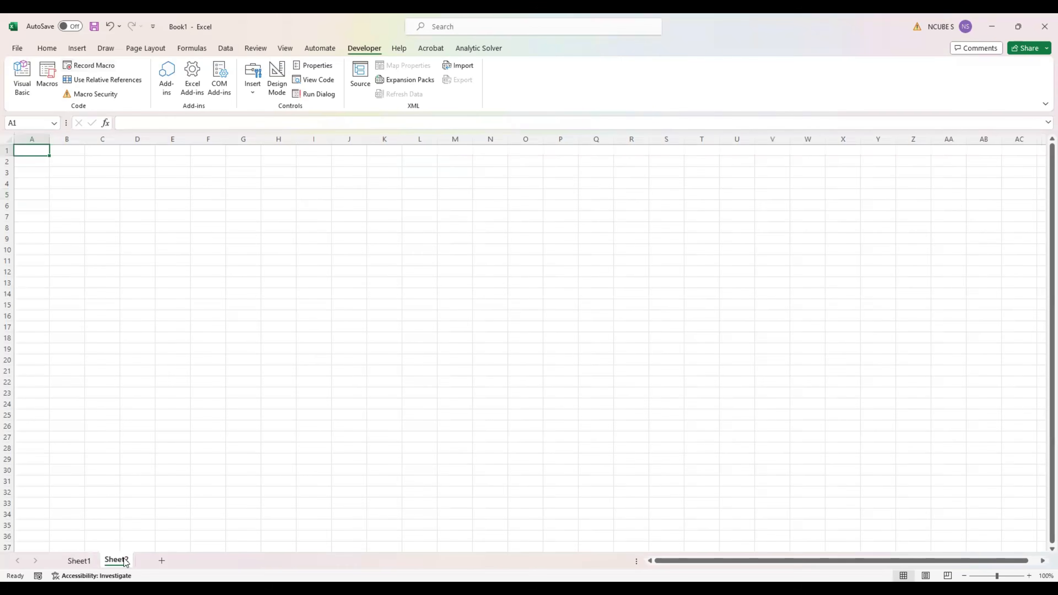
From Sheet1, inspect the workbook's modules in the Visual Basic editor and return to Excel.
left_click(75, 561)
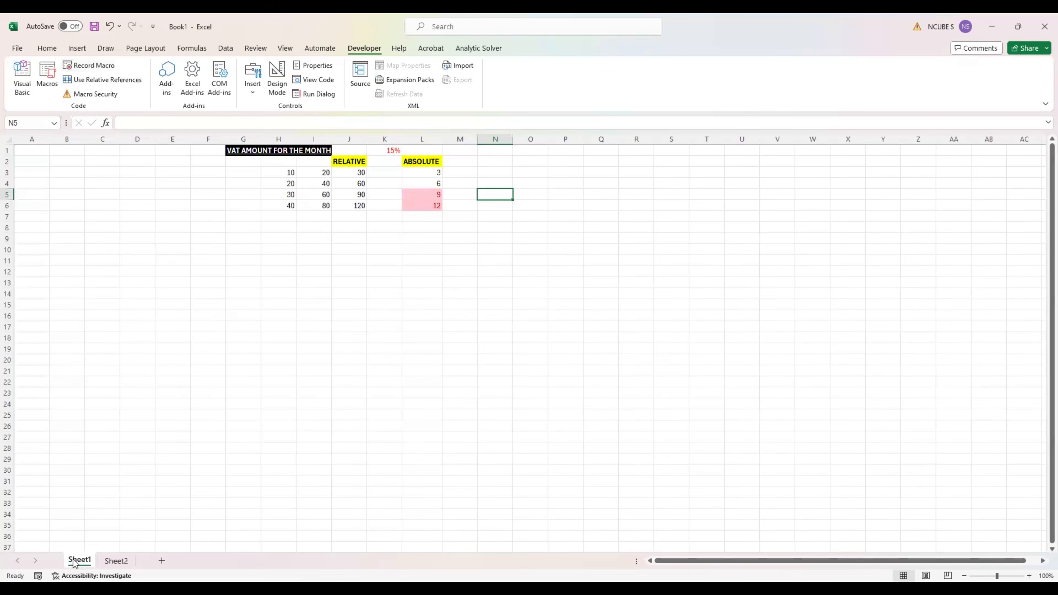
left_click(21, 79)
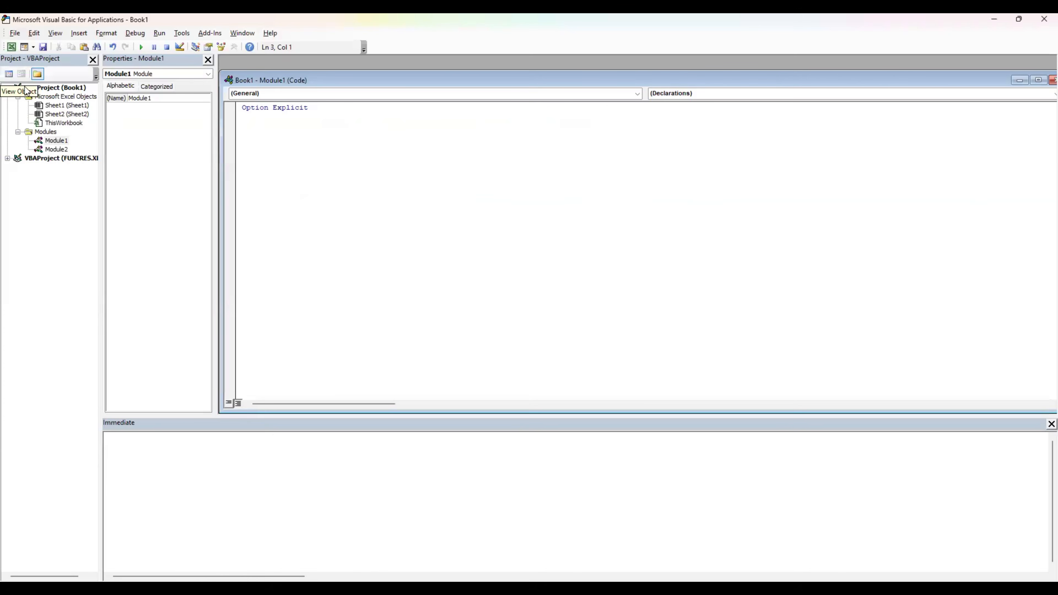
left_click(55, 141)
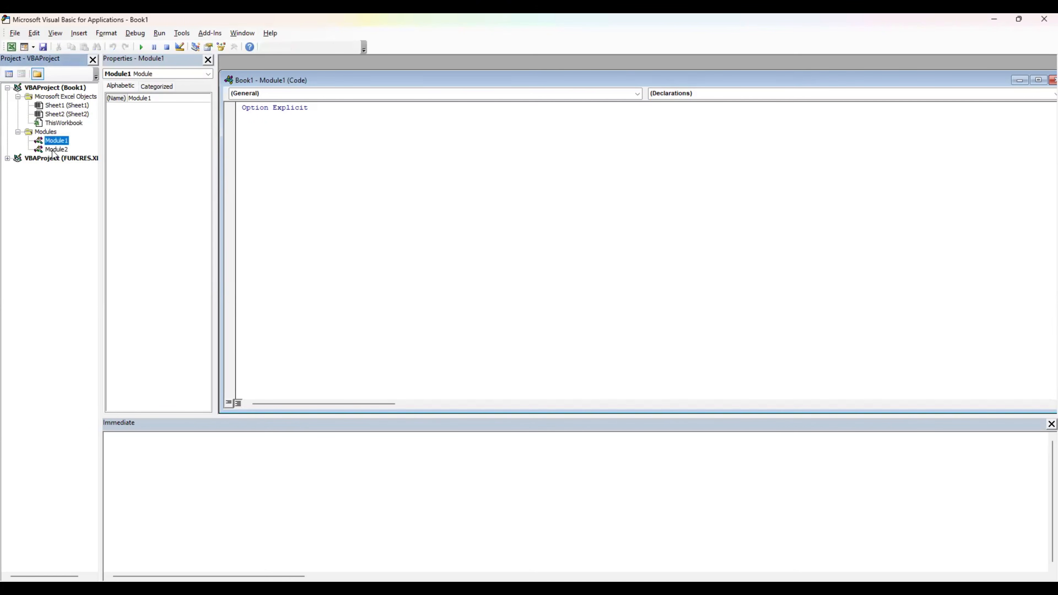
left_click(11, 51)
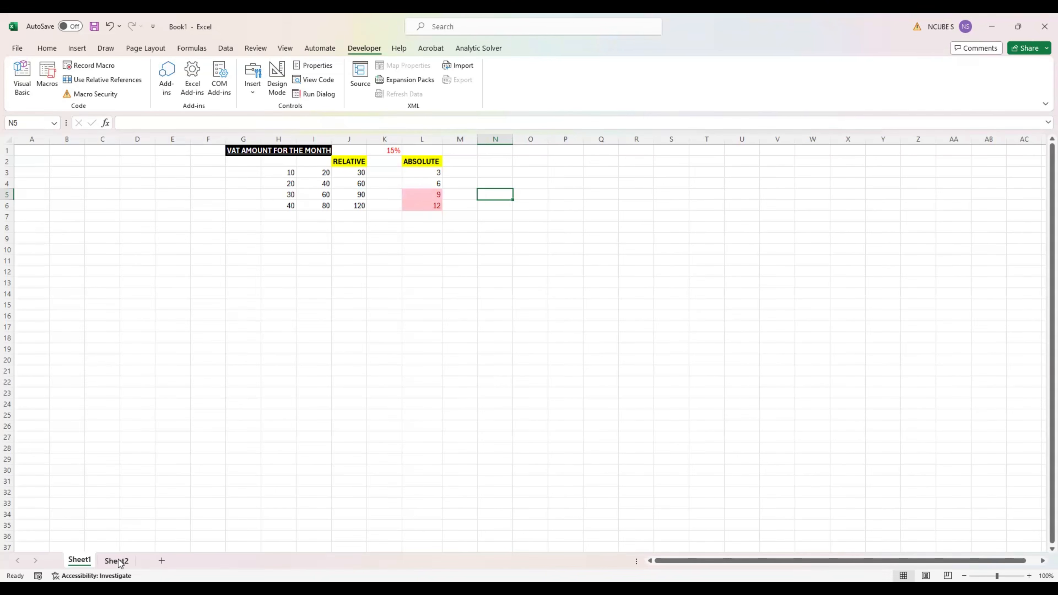
Run the VAT_AMOUNT macro on the blank Sheet2.
left_click(117, 561)
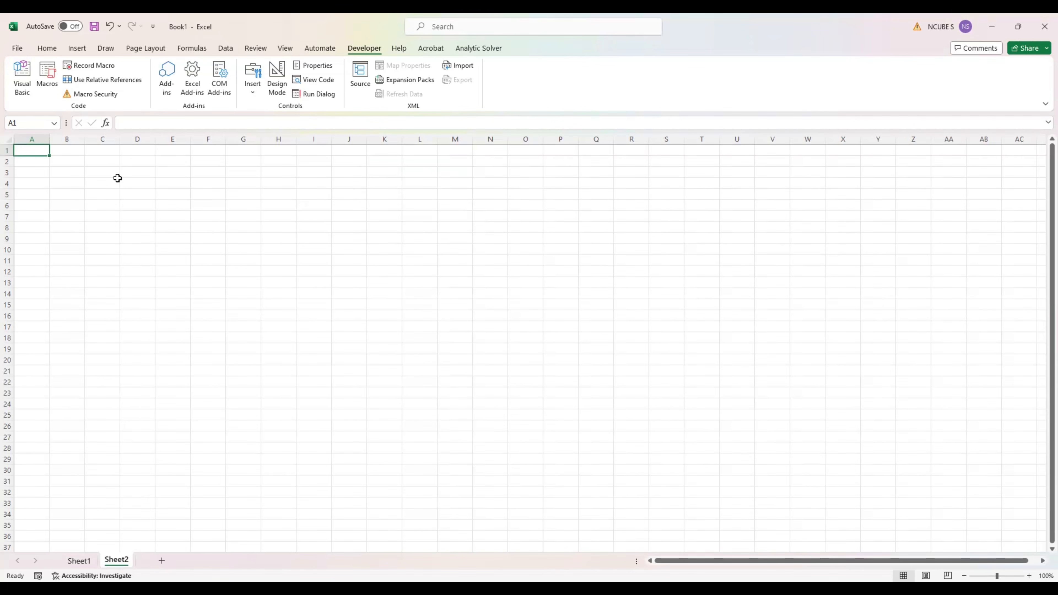
left_click(48, 79)
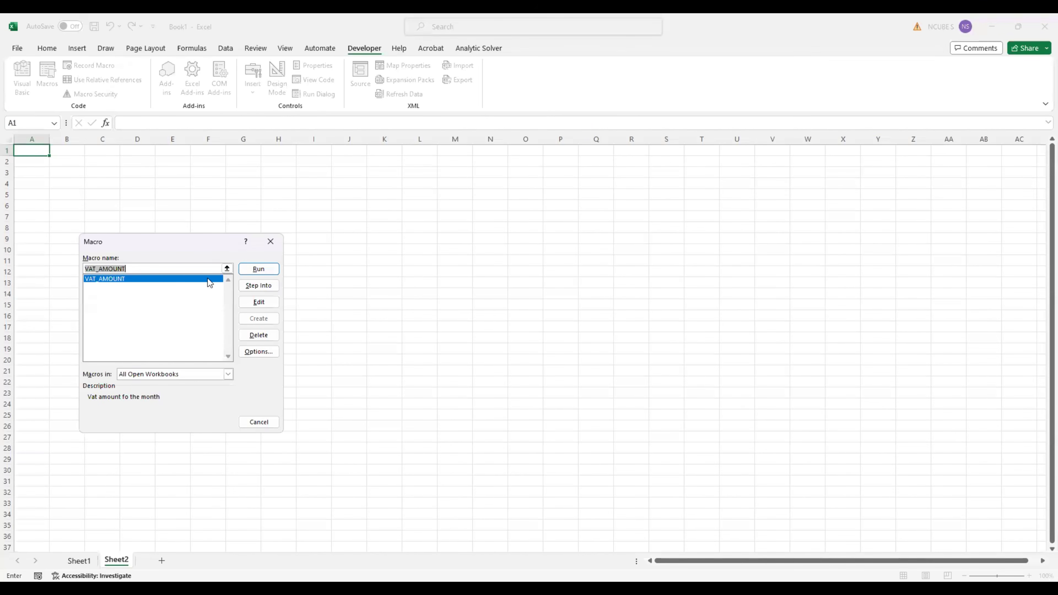
left_click(262, 267)
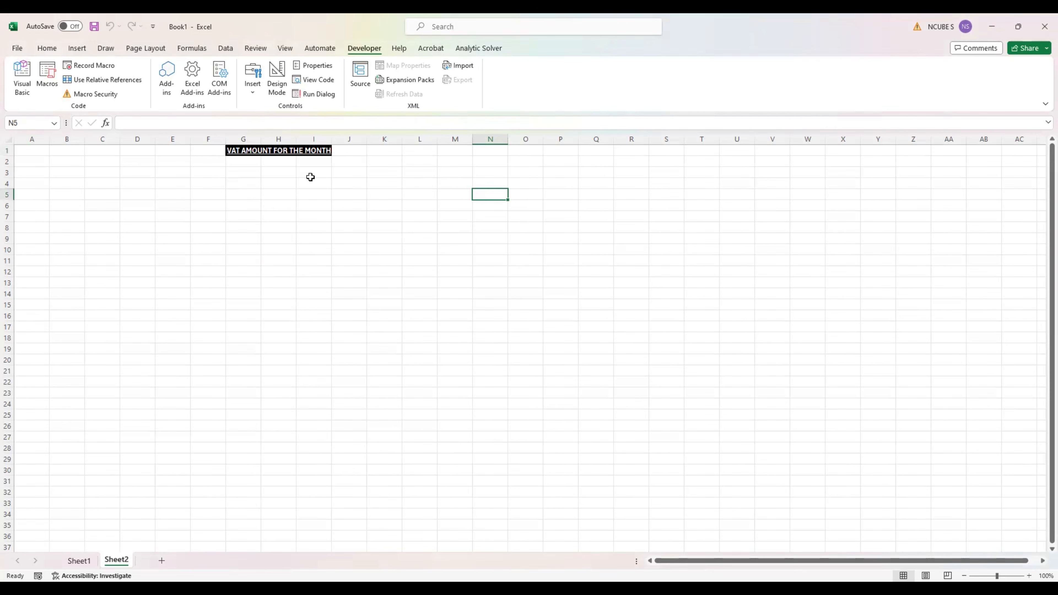
Compare Sheet1 with Sheet2 and clear the heading text from cell G1 of Sheet2.
left_click(82, 560)
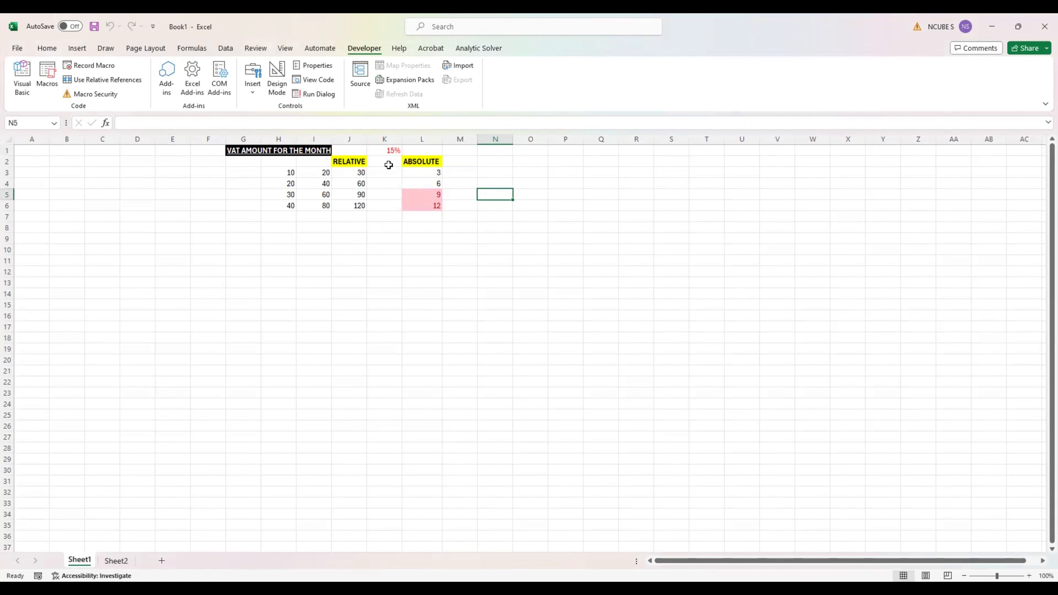
left_click(119, 558)
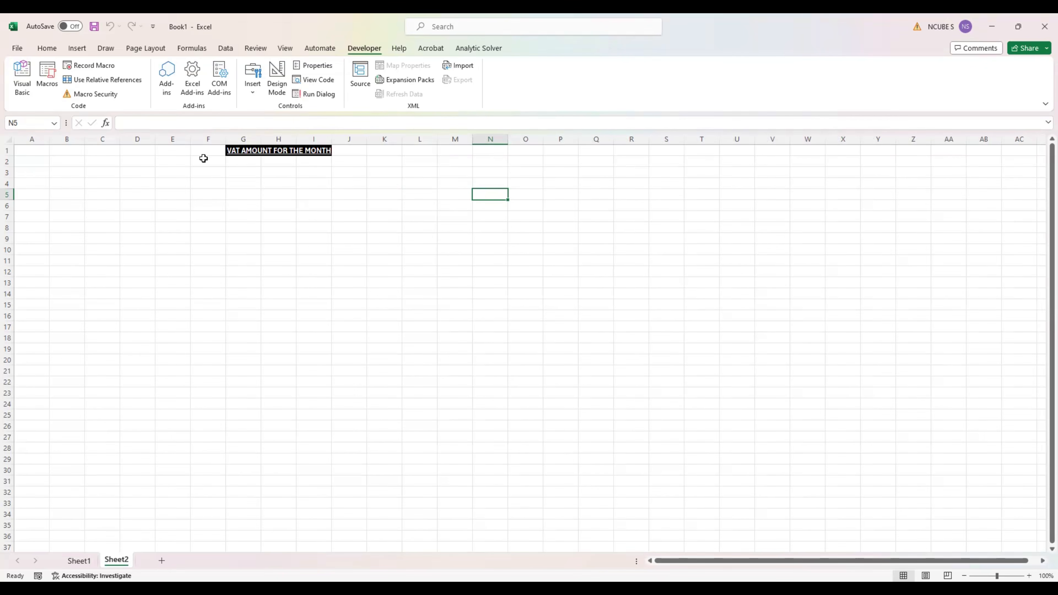
left_click(250, 152)
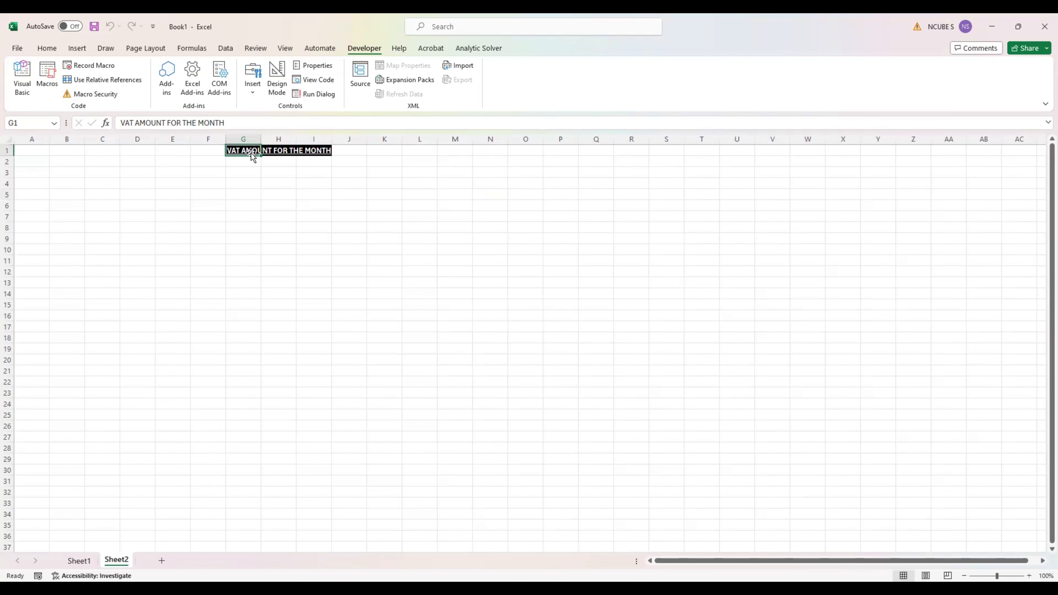
key("Delete")
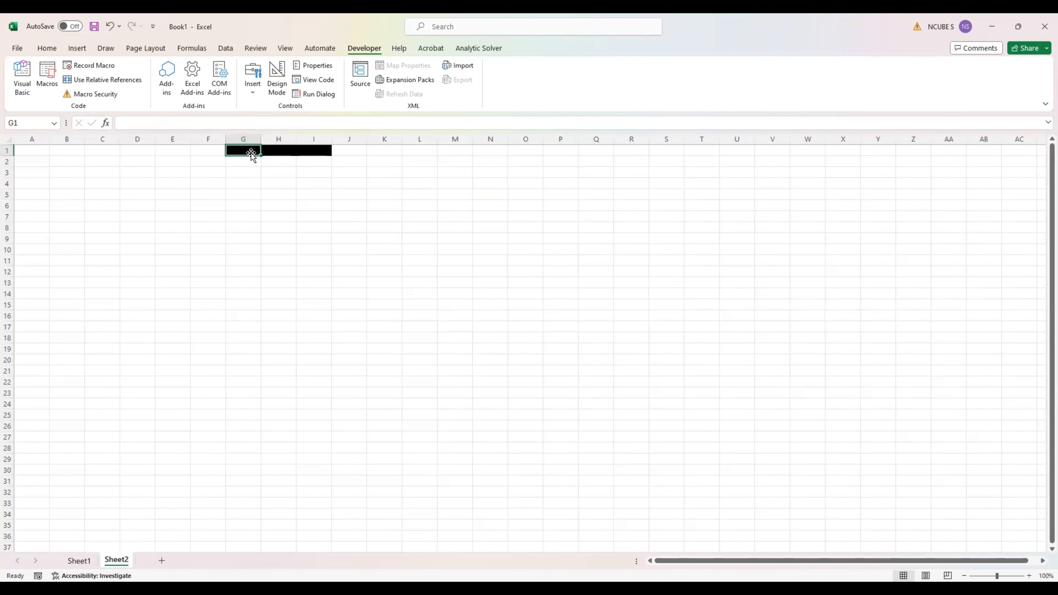
Add a third worksheet and run the VAT_AMOUNT macro on it.
left_click(161, 560)
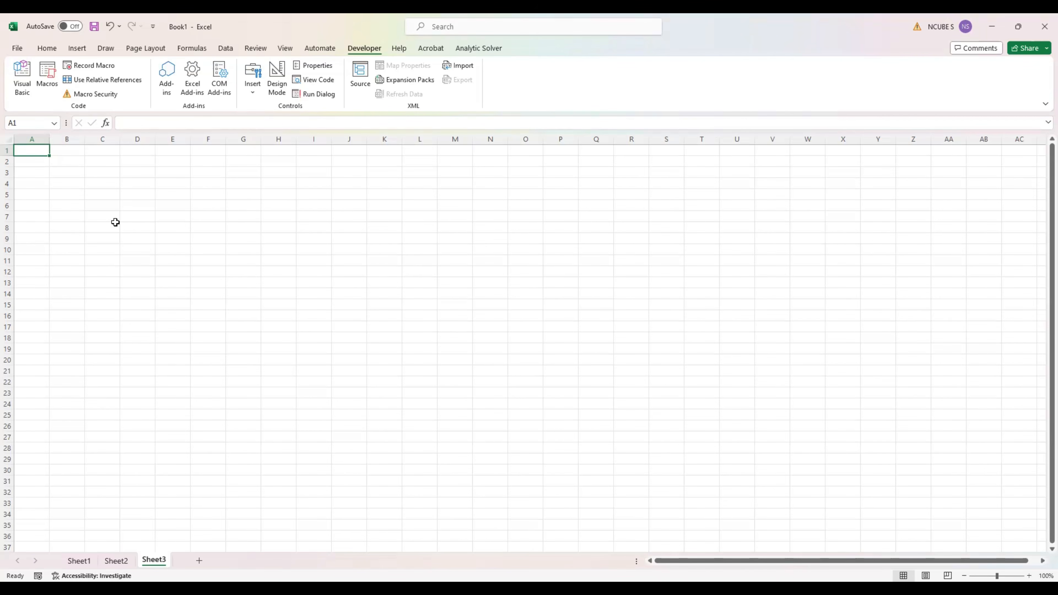
key("ctrl+shift+v")
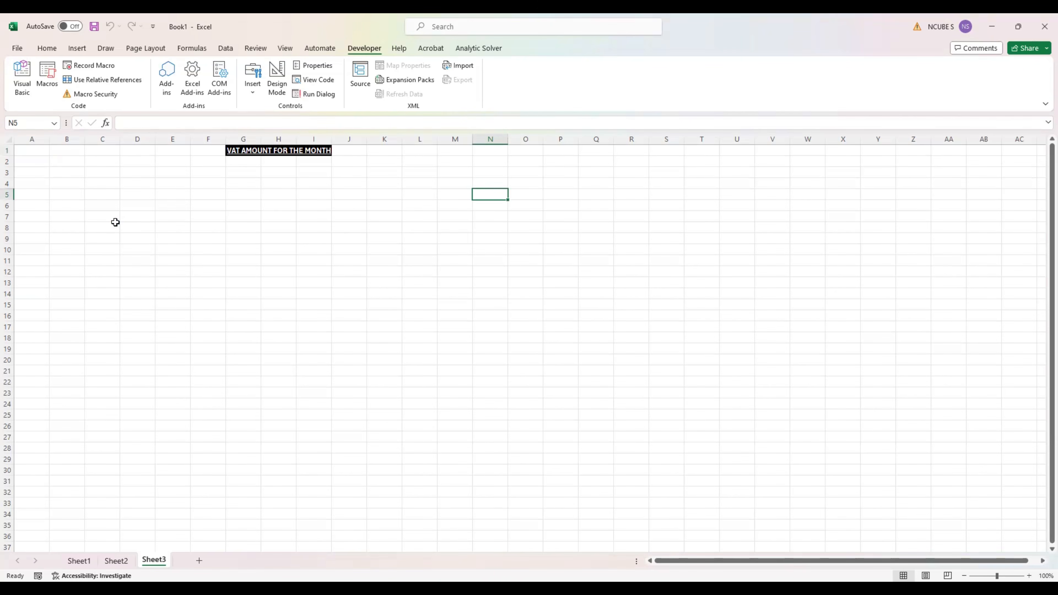
Undock the Properties window in the Visual Basic editor, run the VAT_AMOUNT macro from there, and return to Excel.
left_click(24, 92)
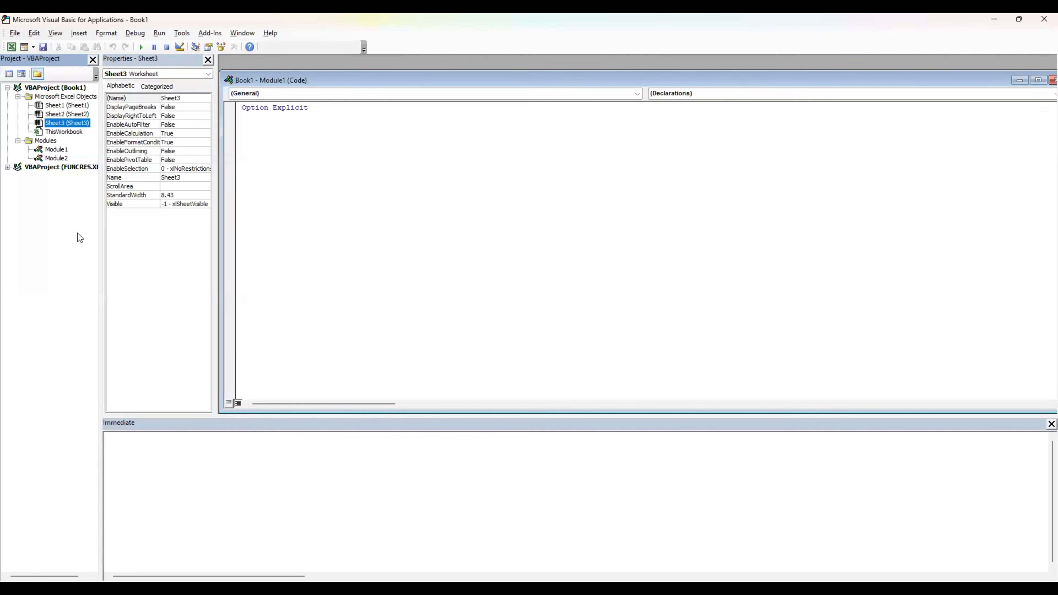
left_click_drag(172, 59, 78, 233)
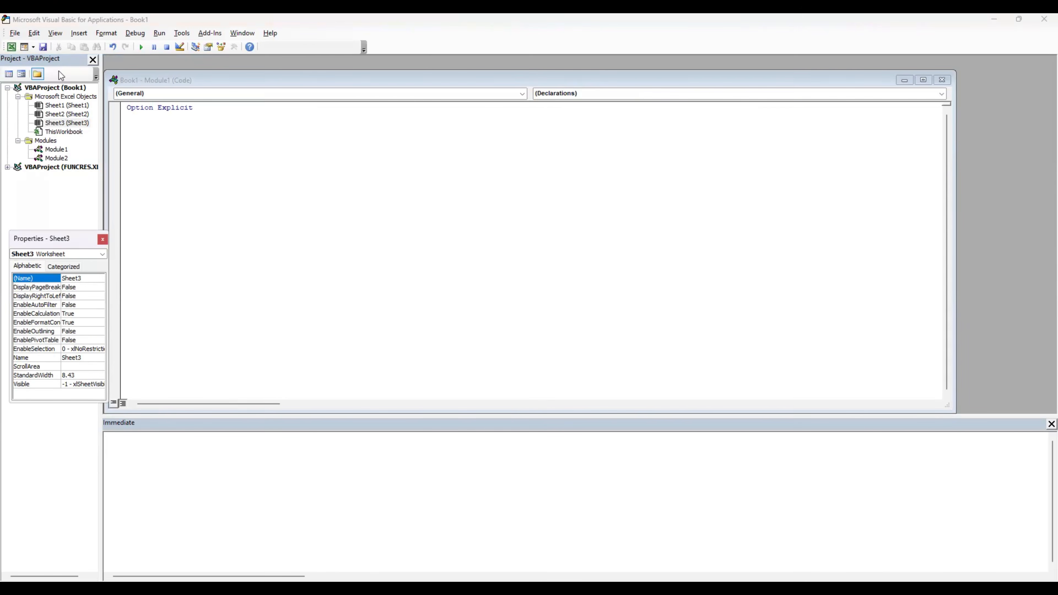
left_click(160, 34)
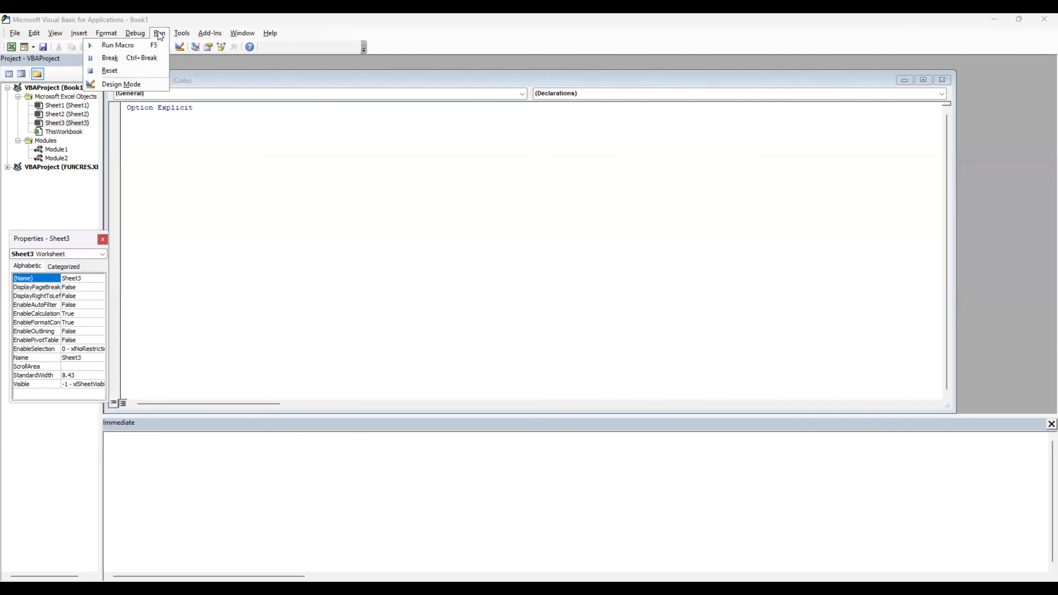
left_click(158, 49)
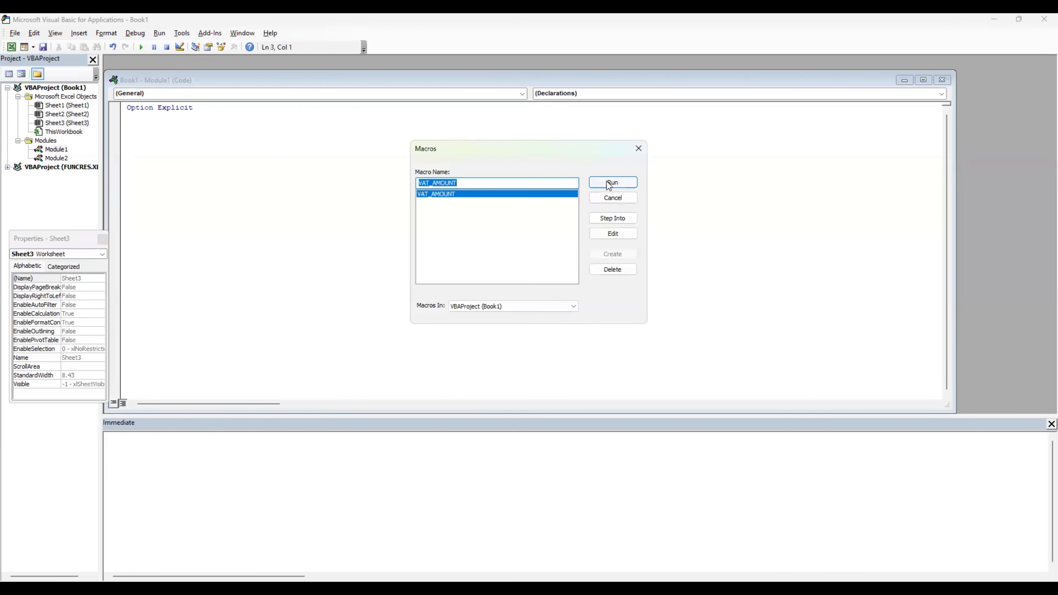
left_click(607, 182)
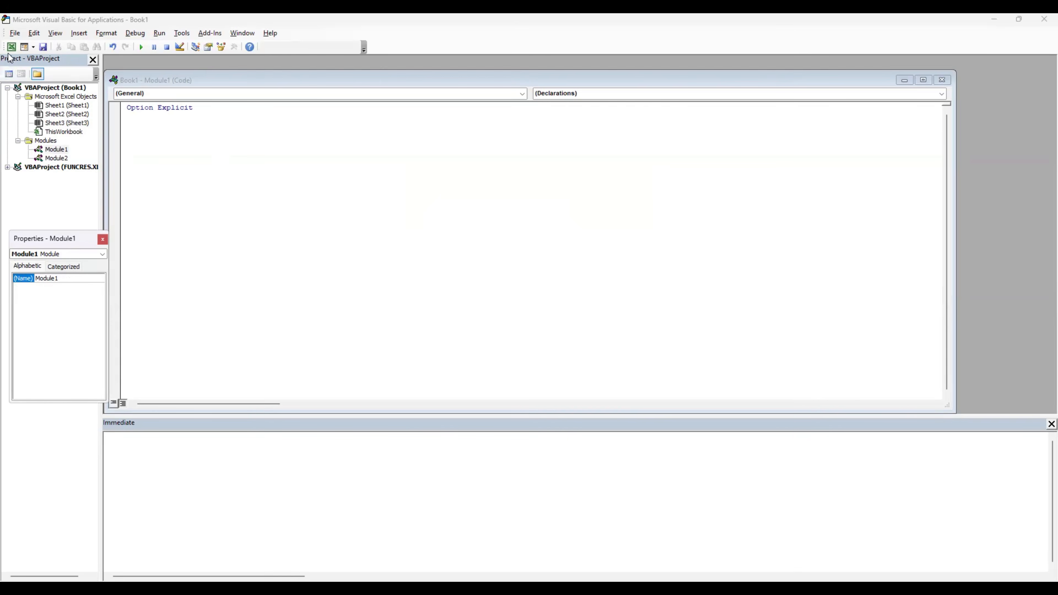
key("alt+F11")
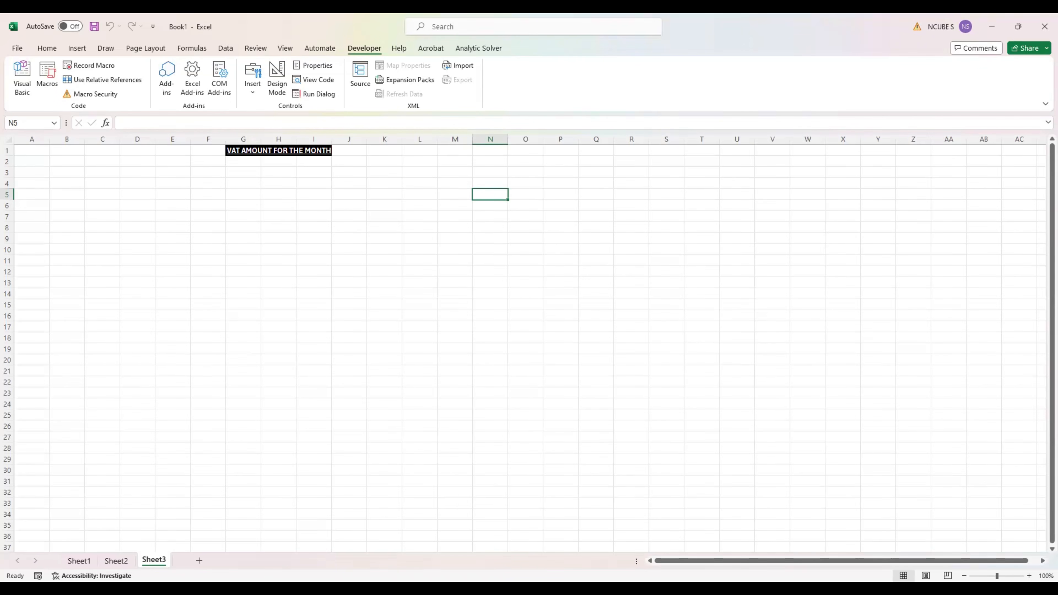
Review the VAT heading cells on Sheet2 and Sheet1.
left_click(117, 560)
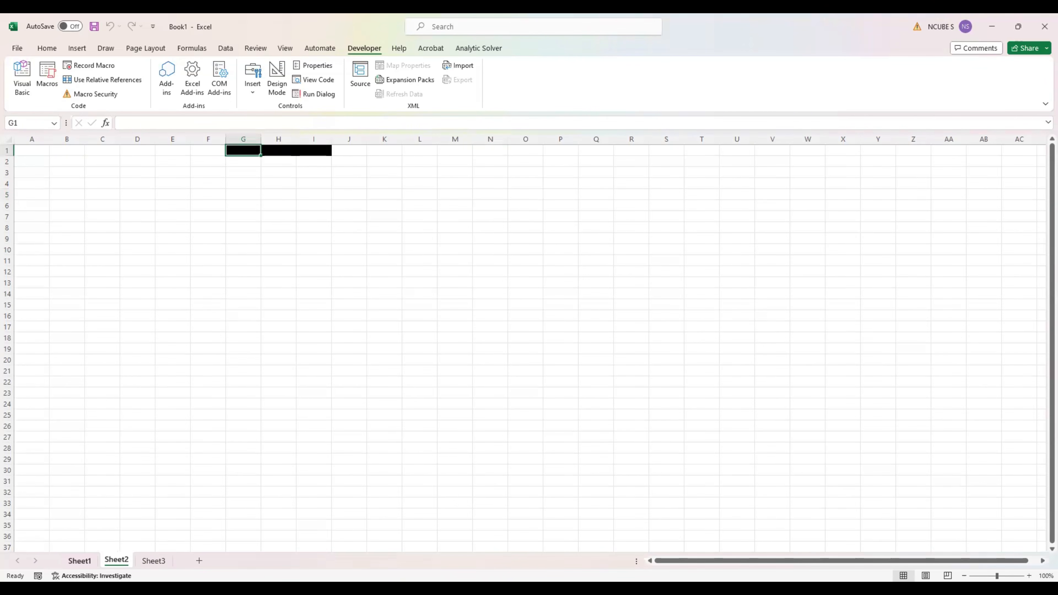
key("ctrl+Page_Up")
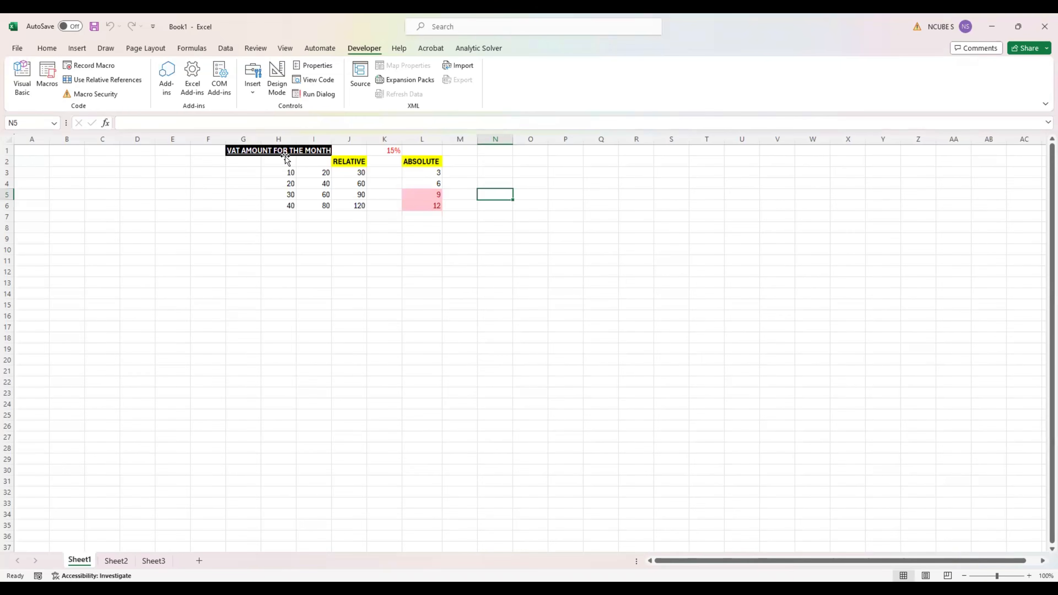
left_click(284, 159)
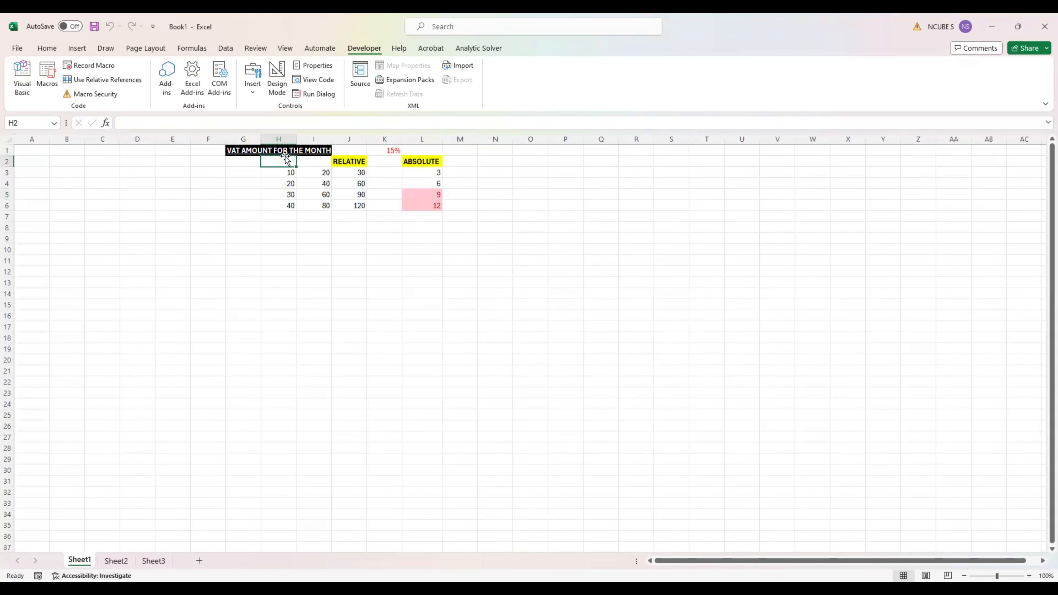
Open the VAT_AMOUNT macro's code for editing, enlarge its code window to examine the recorded statements, and return to the worksheet.
left_click(41, 86)
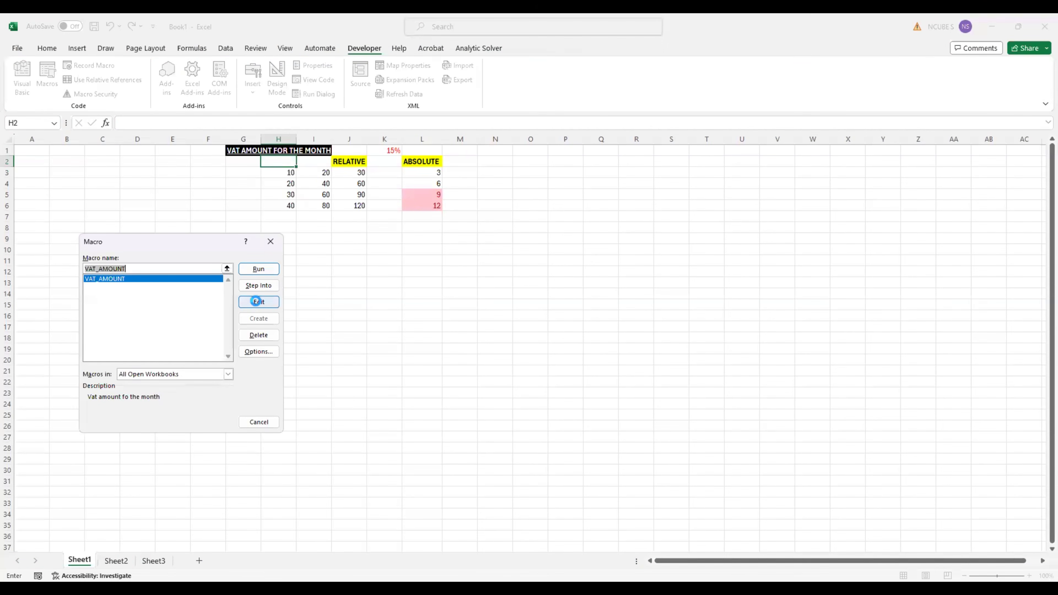
left_click(258, 303)
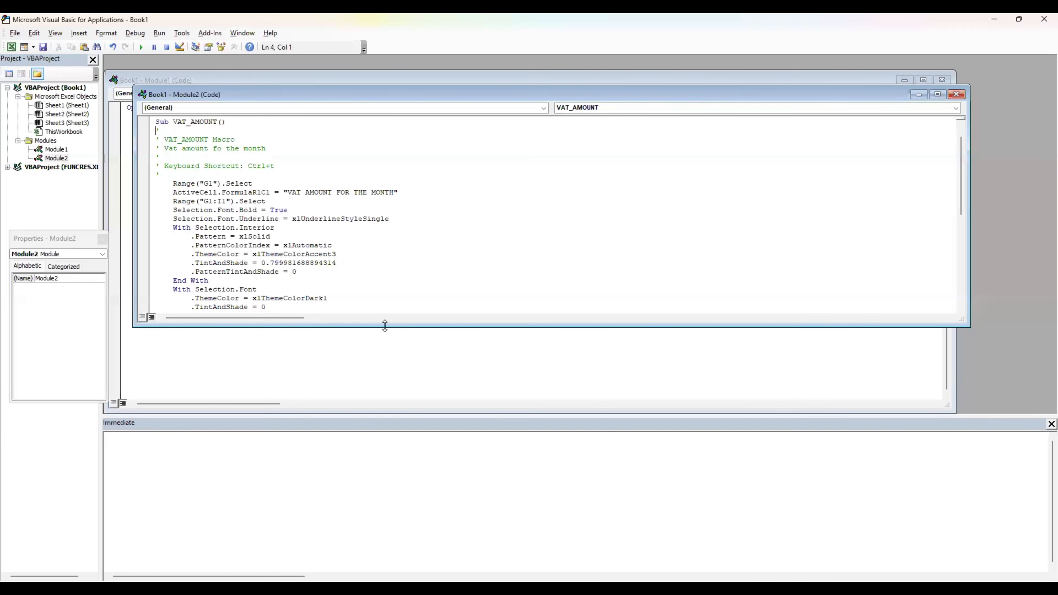
left_click_drag(385, 326, 383, 412)
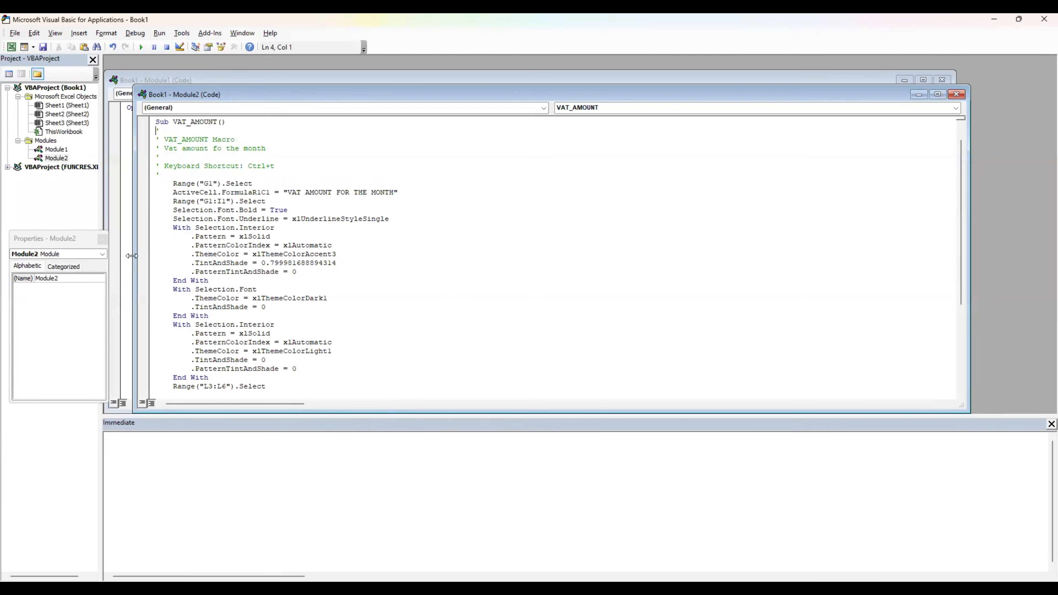
left_click_drag(132, 256, 113, 256)
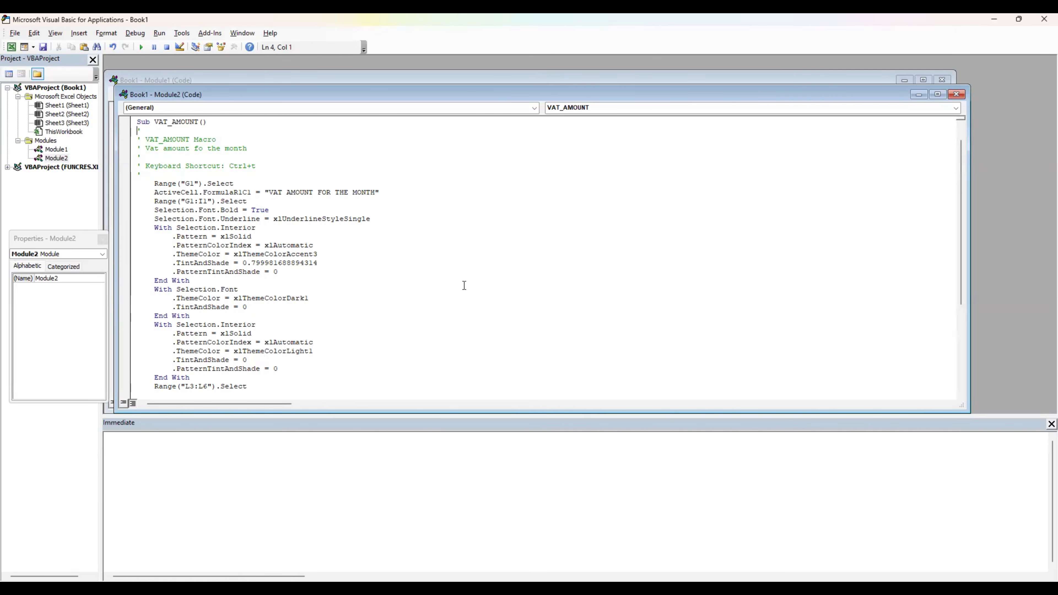
left_click(11, 48)
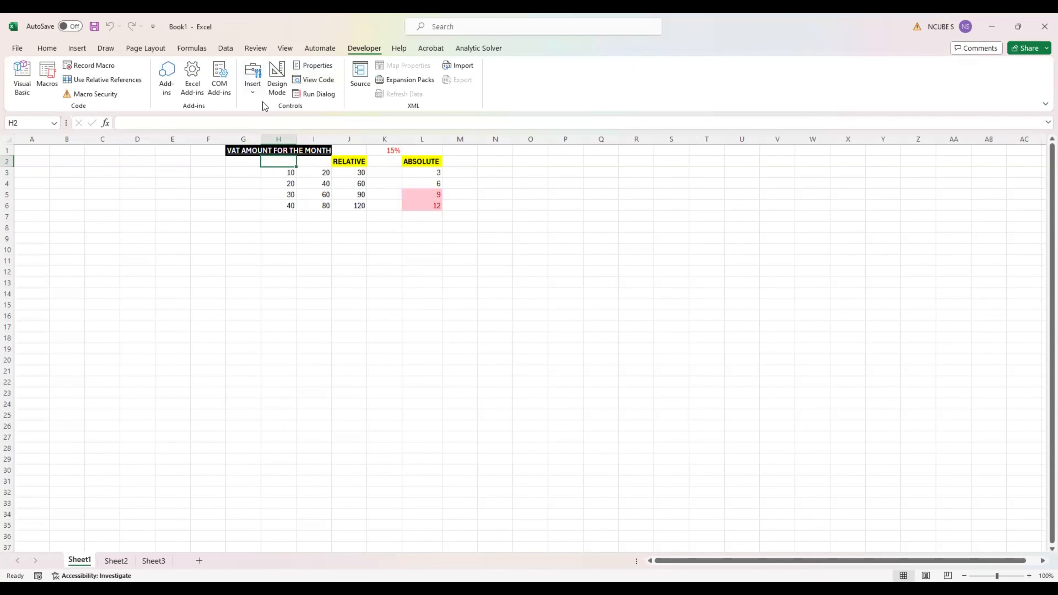
Draw a form control button over about O3:P6 on Sheet1 and assign the VAT_AMOUNT macro to it.
left_click(253, 87)
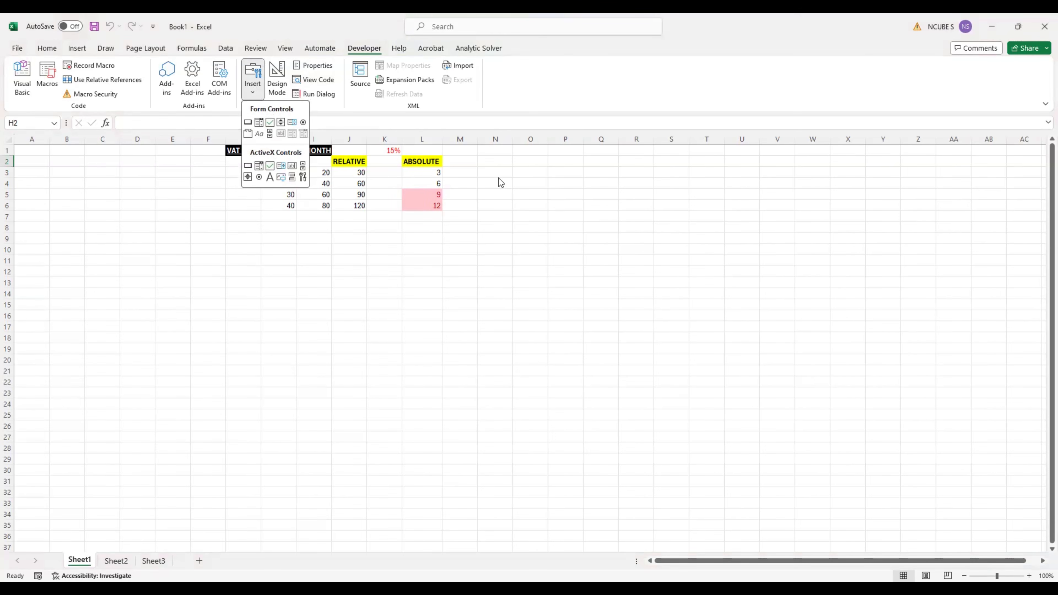
left_click(247, 121)
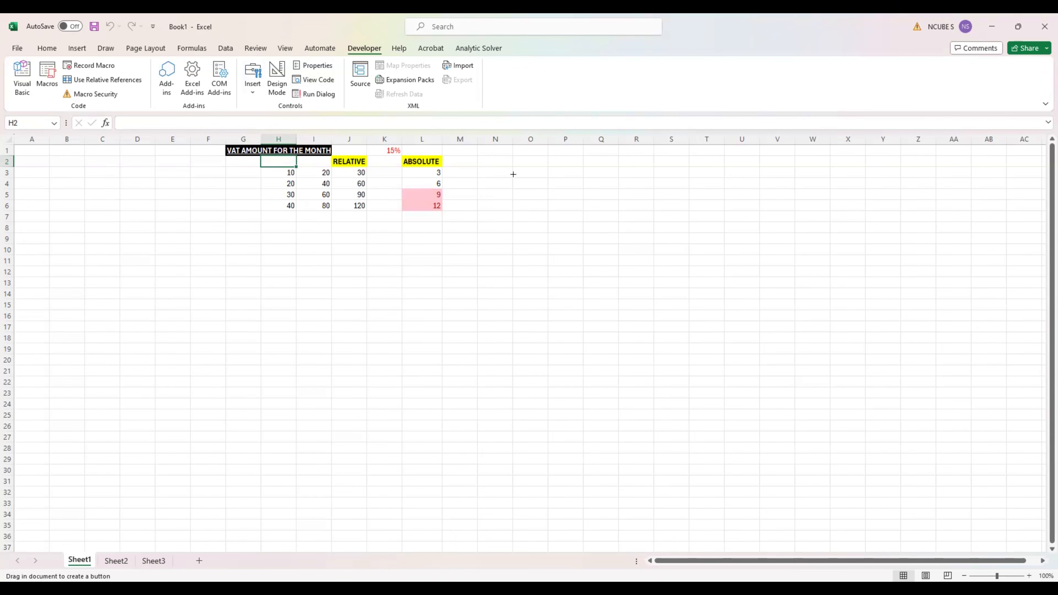
left_click(528, 167)
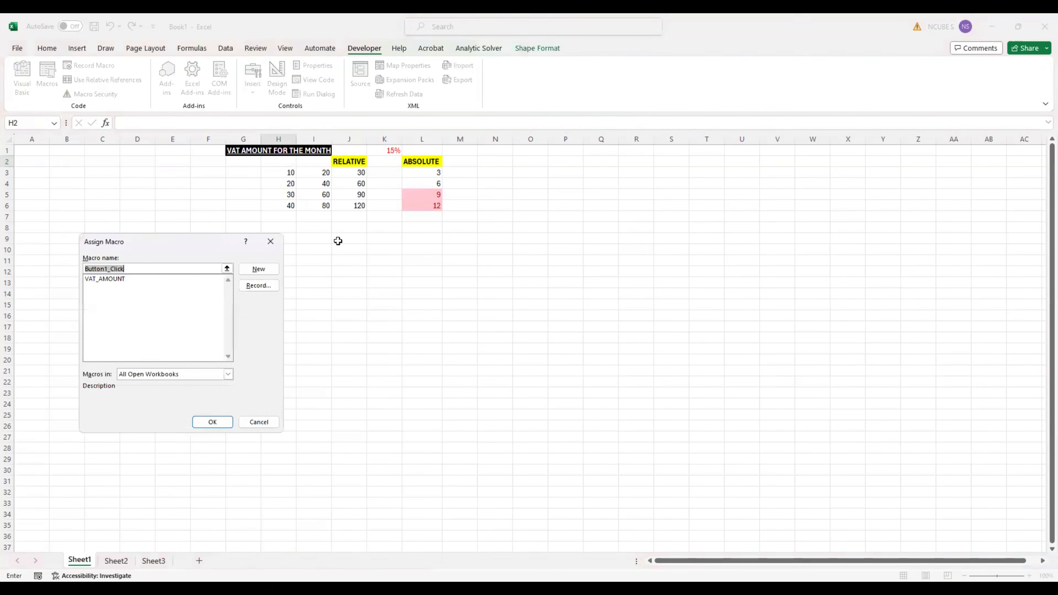
left_click(116, 280)
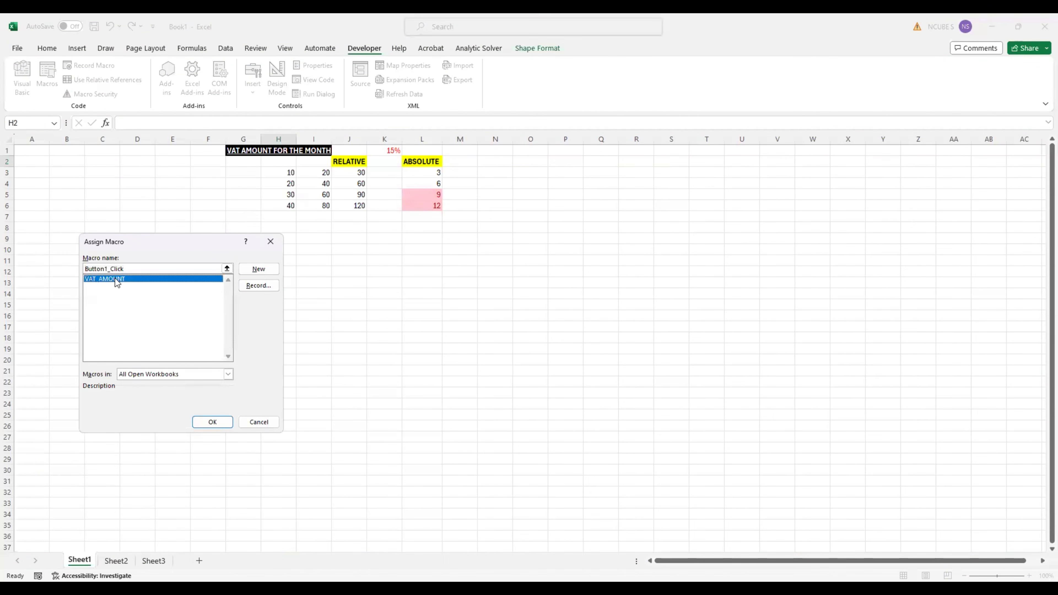
left_click(211, 420)
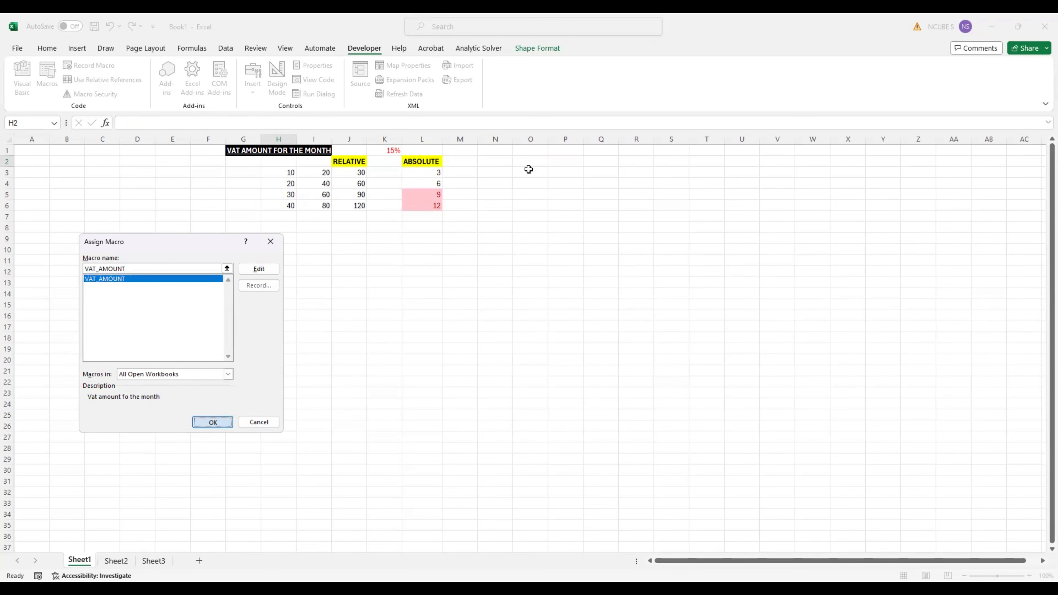
left_click_drag(560, 173, 556, 206)
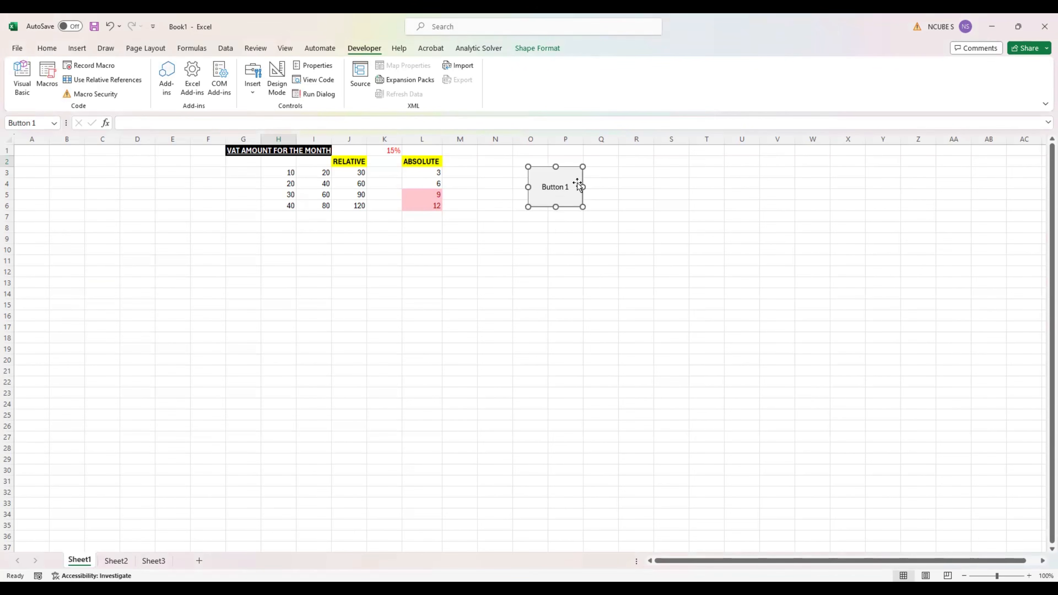
Change the new button's caption to VAT AMOUNT and deselect the button.
left_click(568, 185)
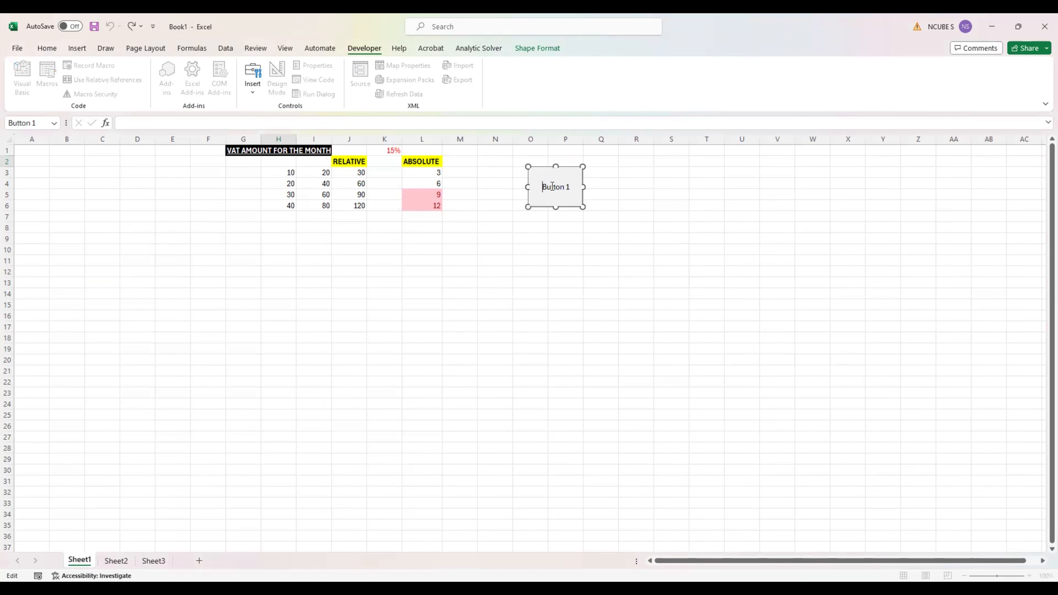
left_click(570, 187)
left_click_drag(568, 187, 532, 188)
type("VAT AMOUNT")
left_click(660, 215)
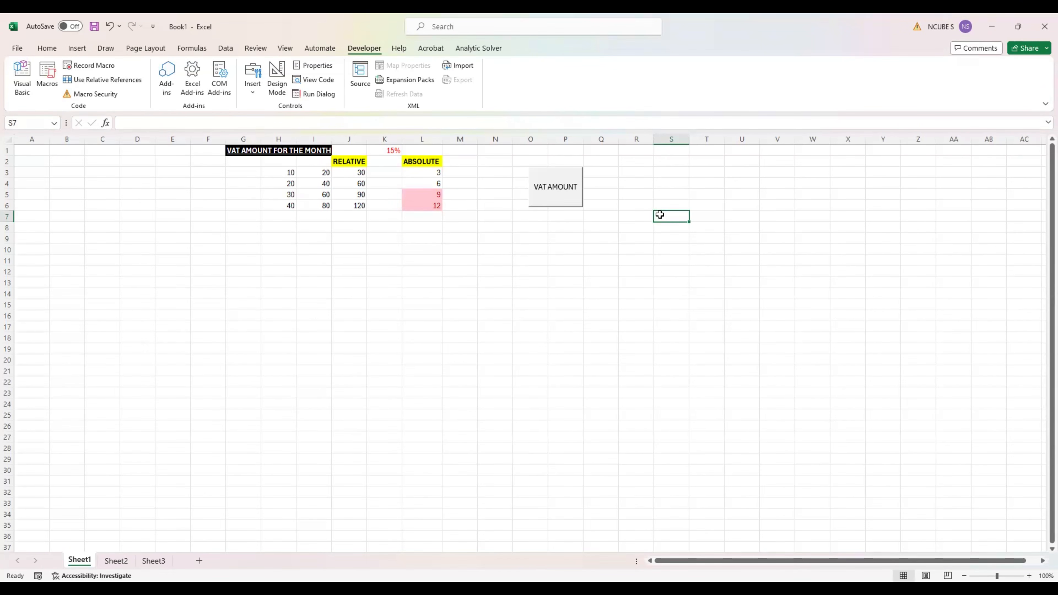
Run the macro with the VAT AMOUNT button, then check Sheet2 and Sheet3 and return to Sheet1.
left_click(571, 194)
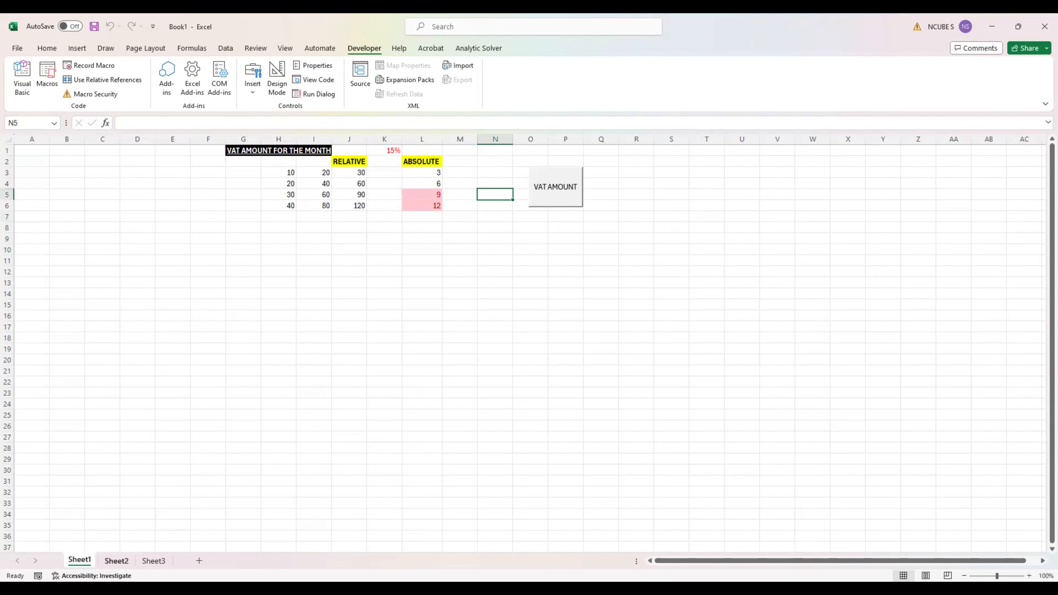
left_click(116, 560)
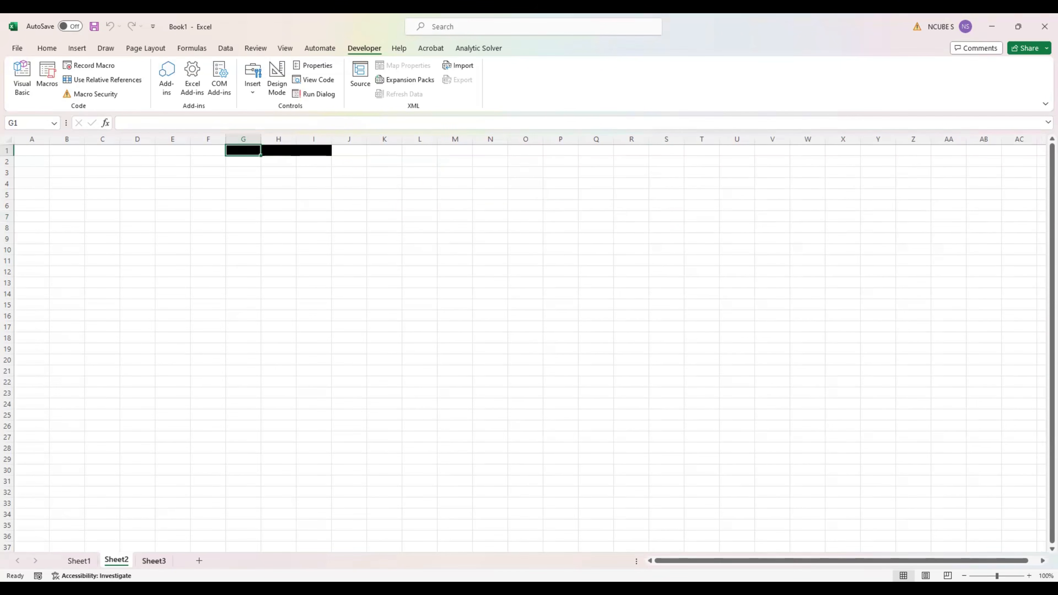
left_click(154, 561)
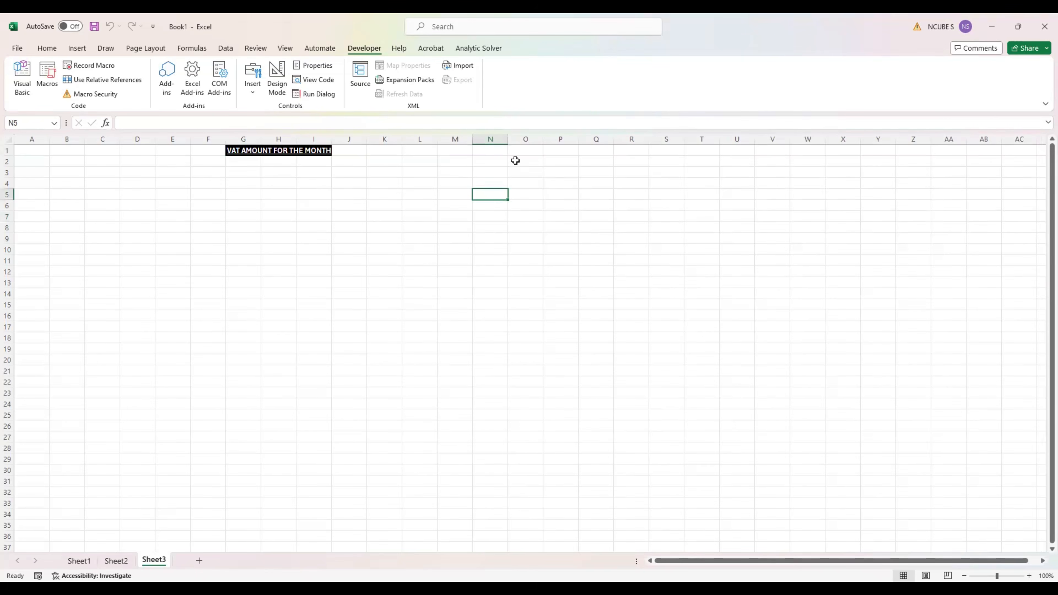
left_click(79, 560)
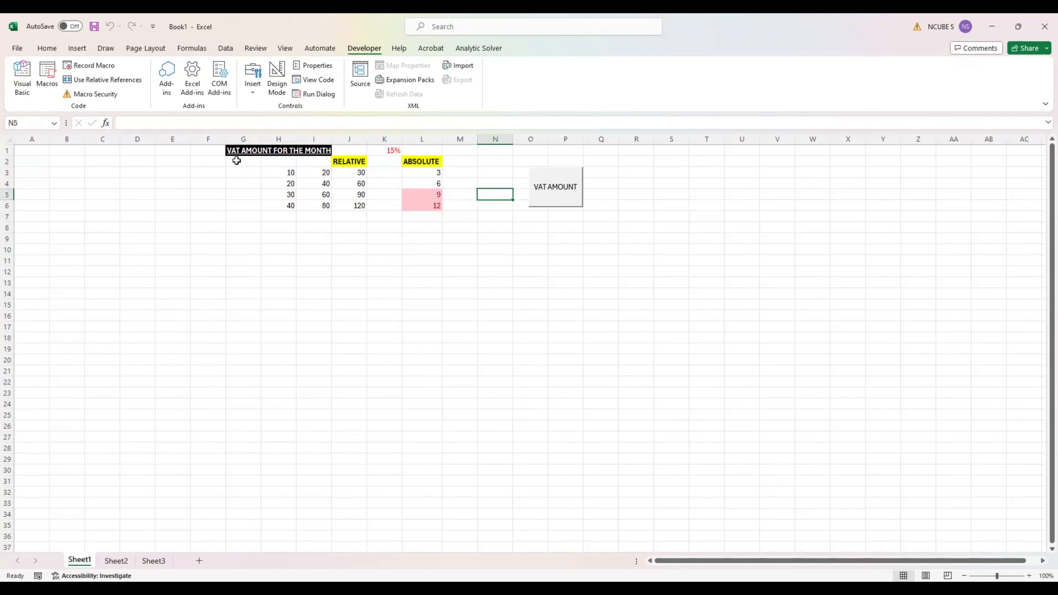
Remove the fill colour from the heading cells G1:I1 on Sheet1.
left_click(234, 150)
left_click_drag(287, 148, 328, 155)
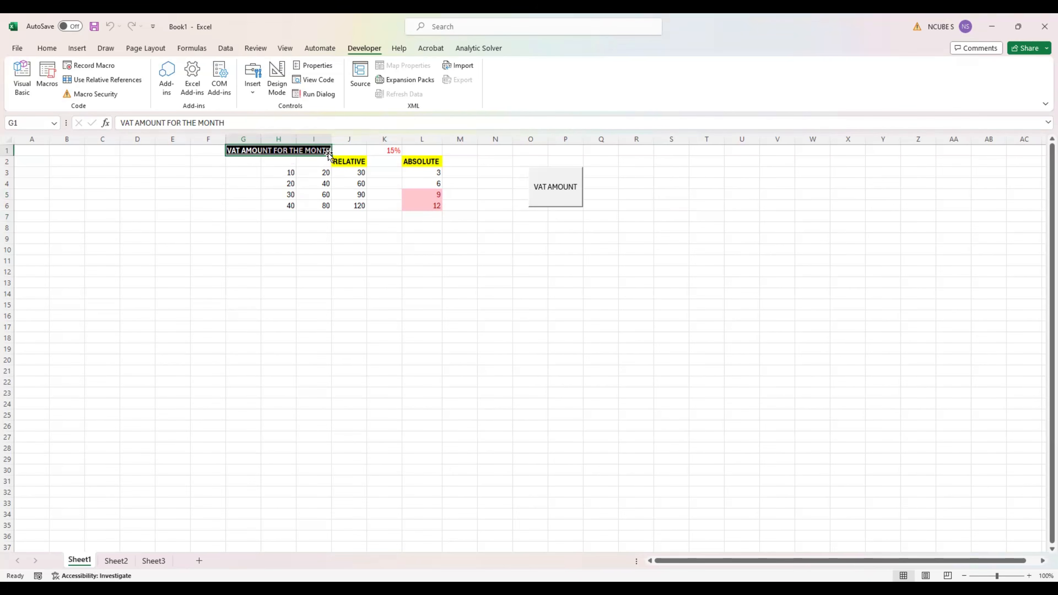
left_click(49, 50)
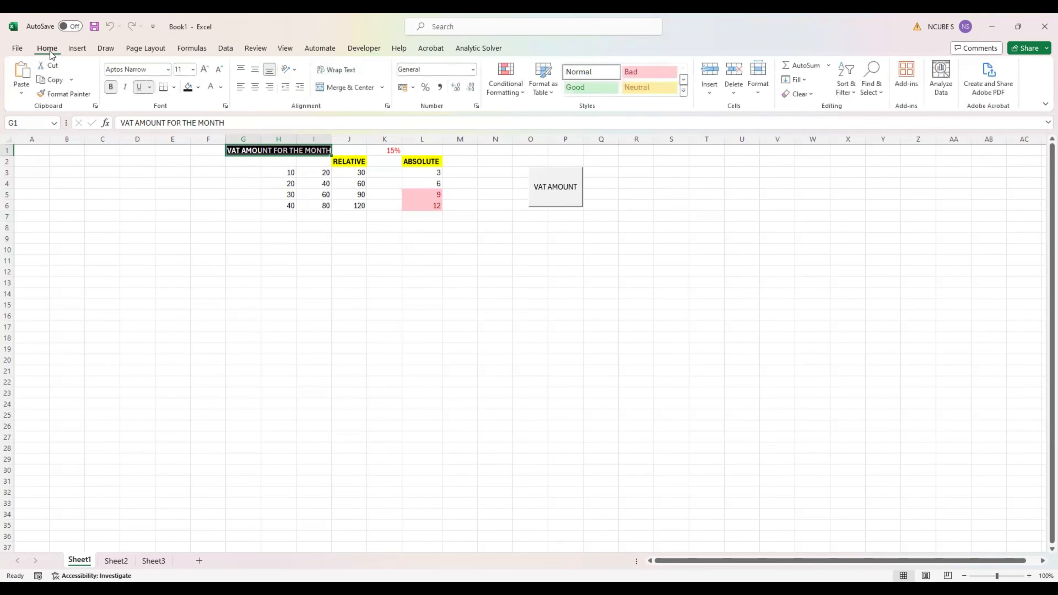
left_click(200, 87)
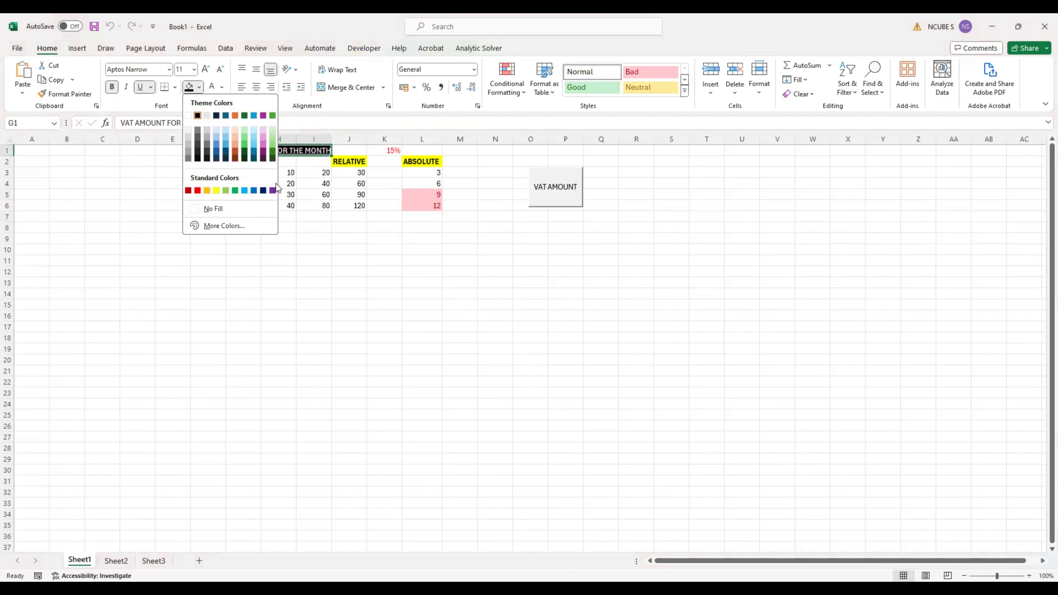
left_click(243, 211)
left_click(244, 208)
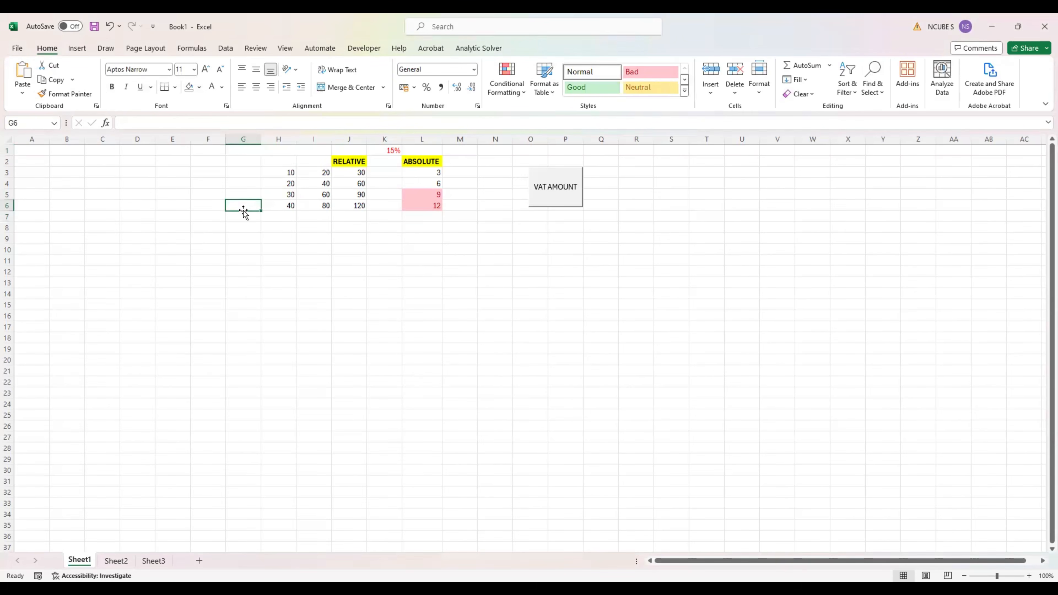
Check the unfilled heading range G1:I1 and reapply its formatting with the VAT AMOUNT button.
left_click(256, 150)
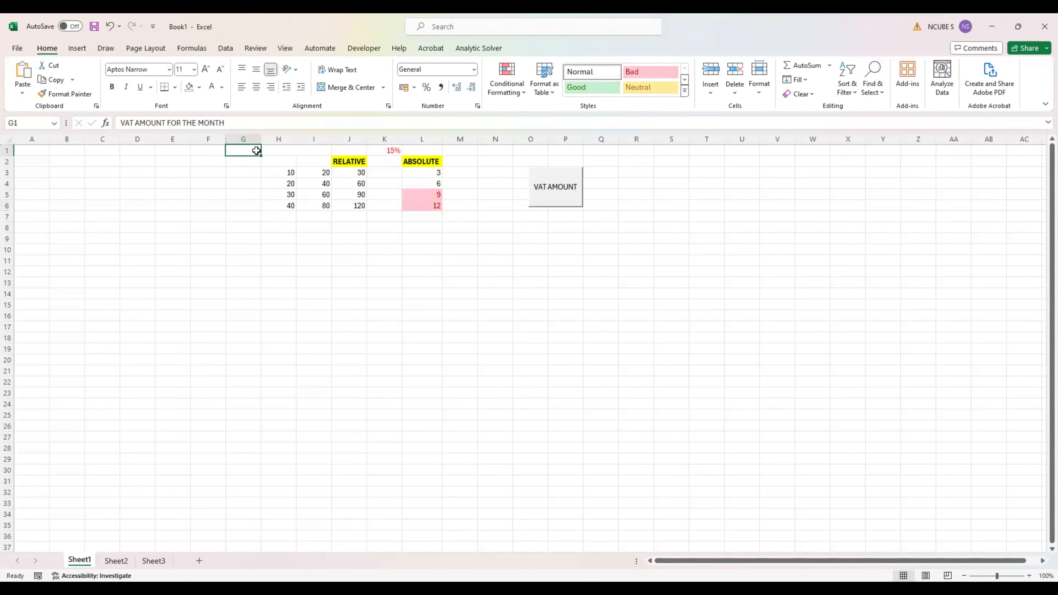
left_click_drag(256, 151, 321, 154)
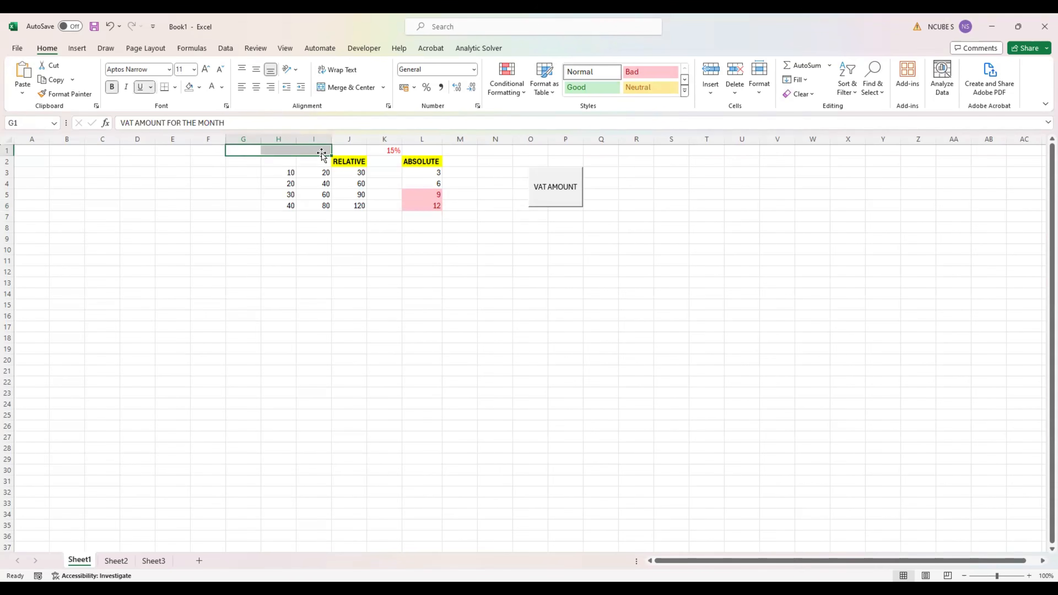
left_click(443, 262)
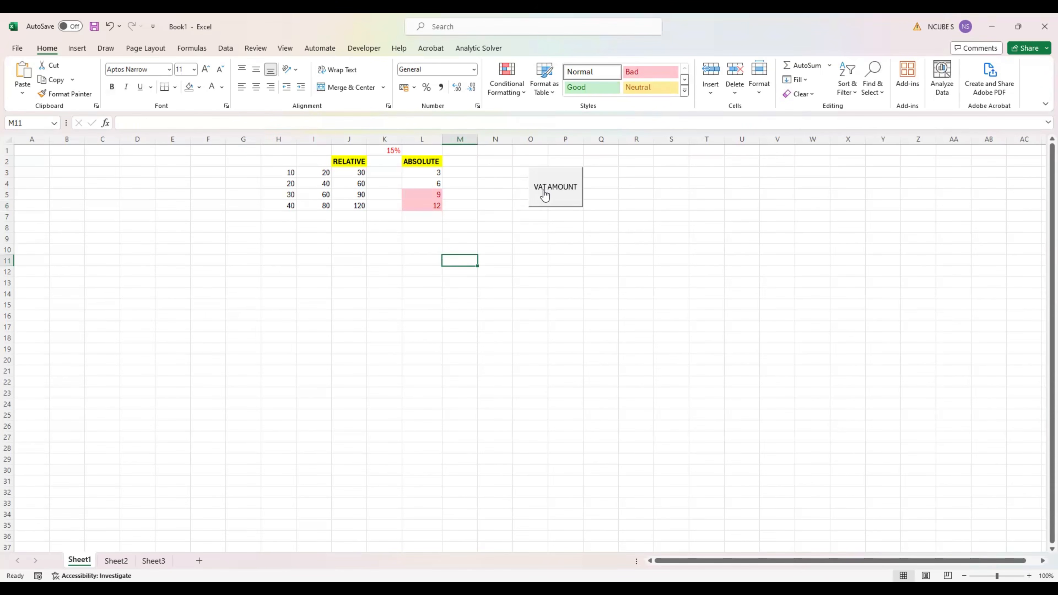
left_click(552, 191)
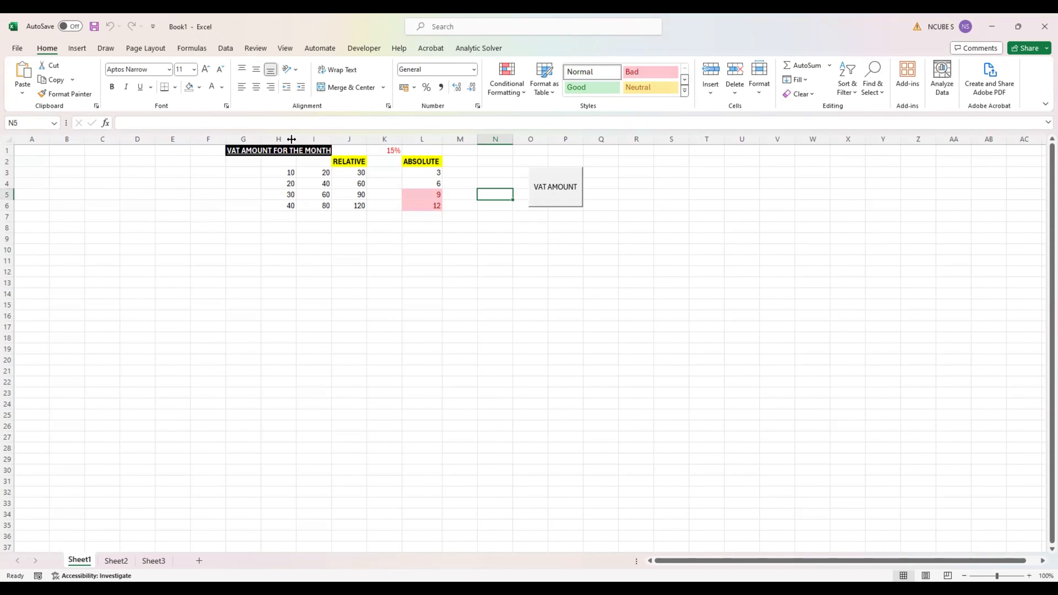
Clear the fill of G1:I1 once more and rerun the macro from the VAT AMOUNT button.
left_click(235, 150)
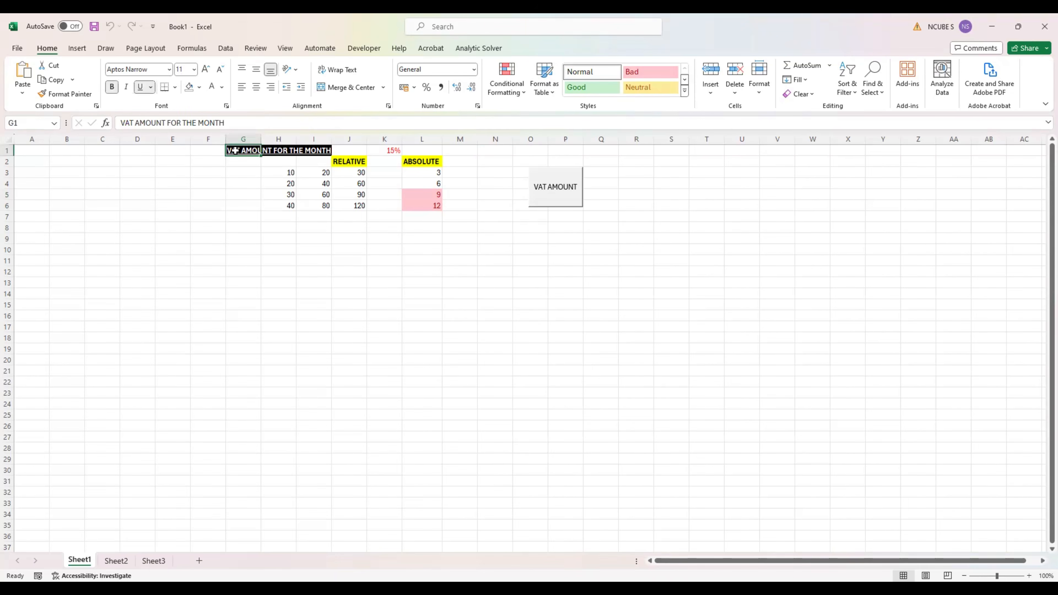
left_click_drag(235, 151, 313, 148)
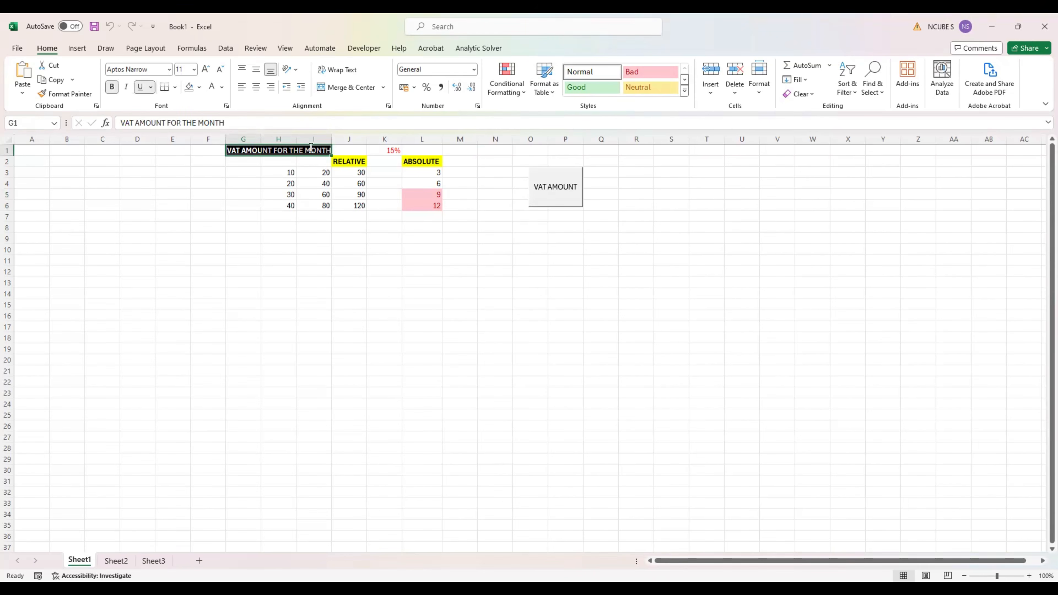
left_click(188, 87)
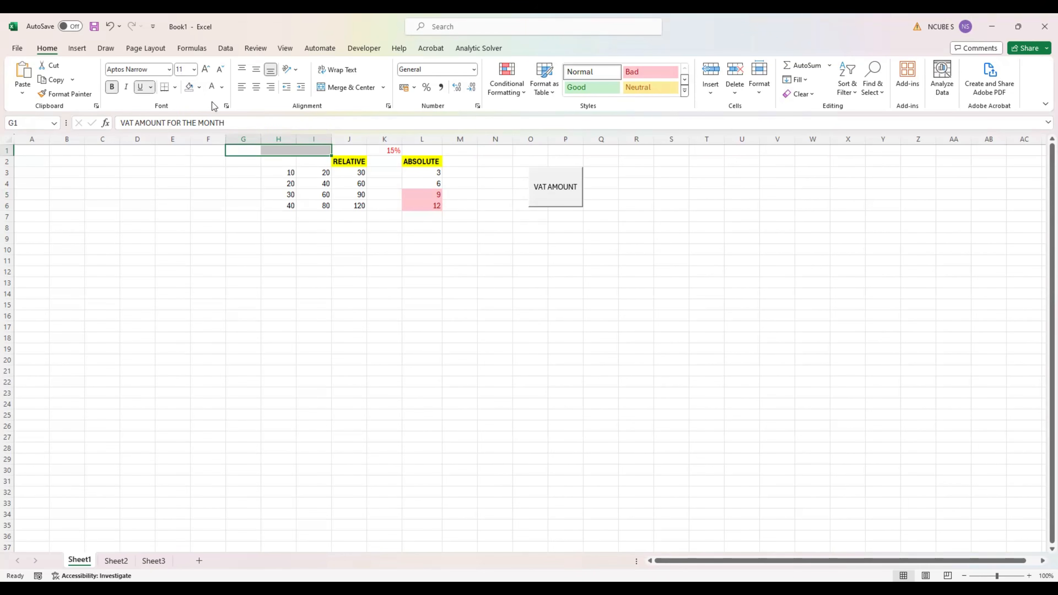
left_click(434, 383)
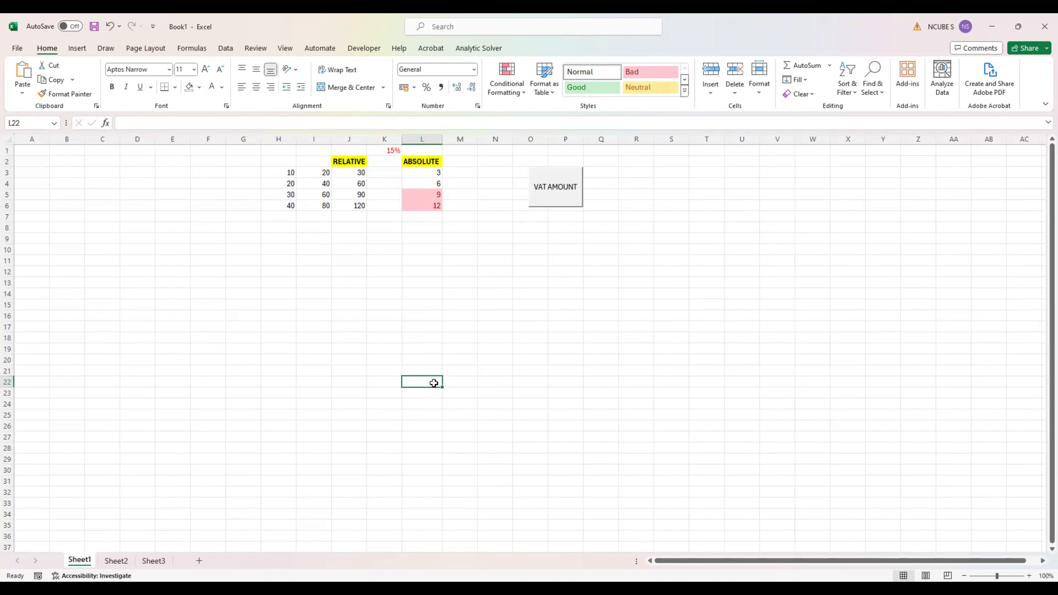
left_click(561, 194)
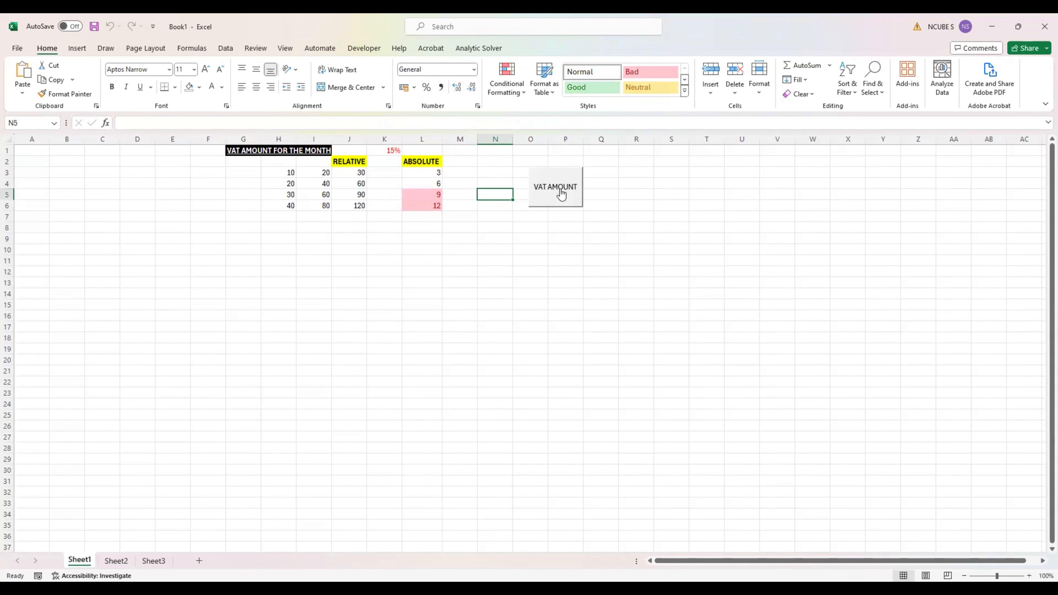
left_click(372, 48)
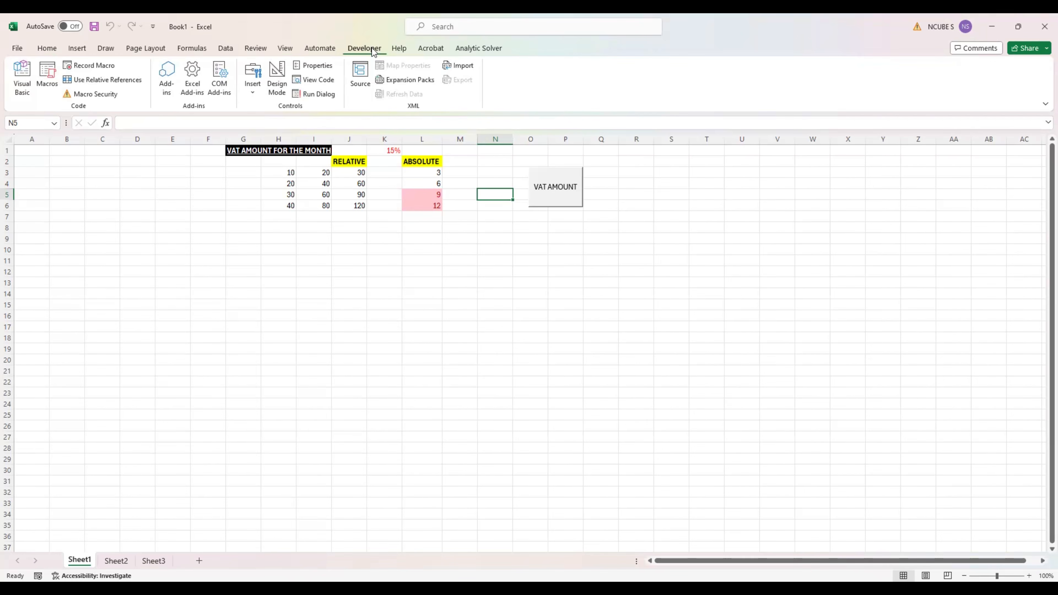
left_click(631, 14)
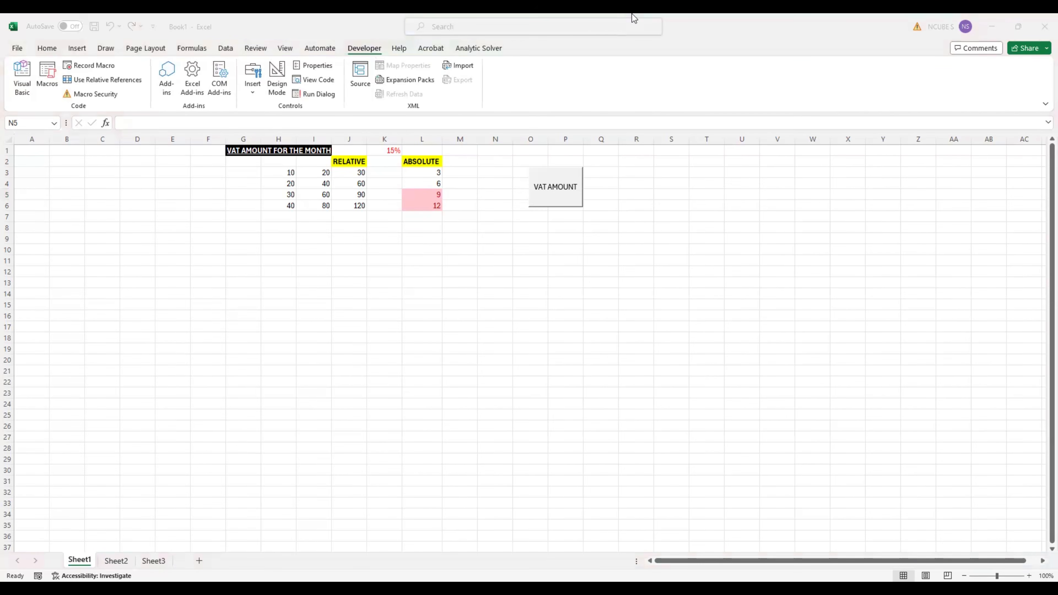